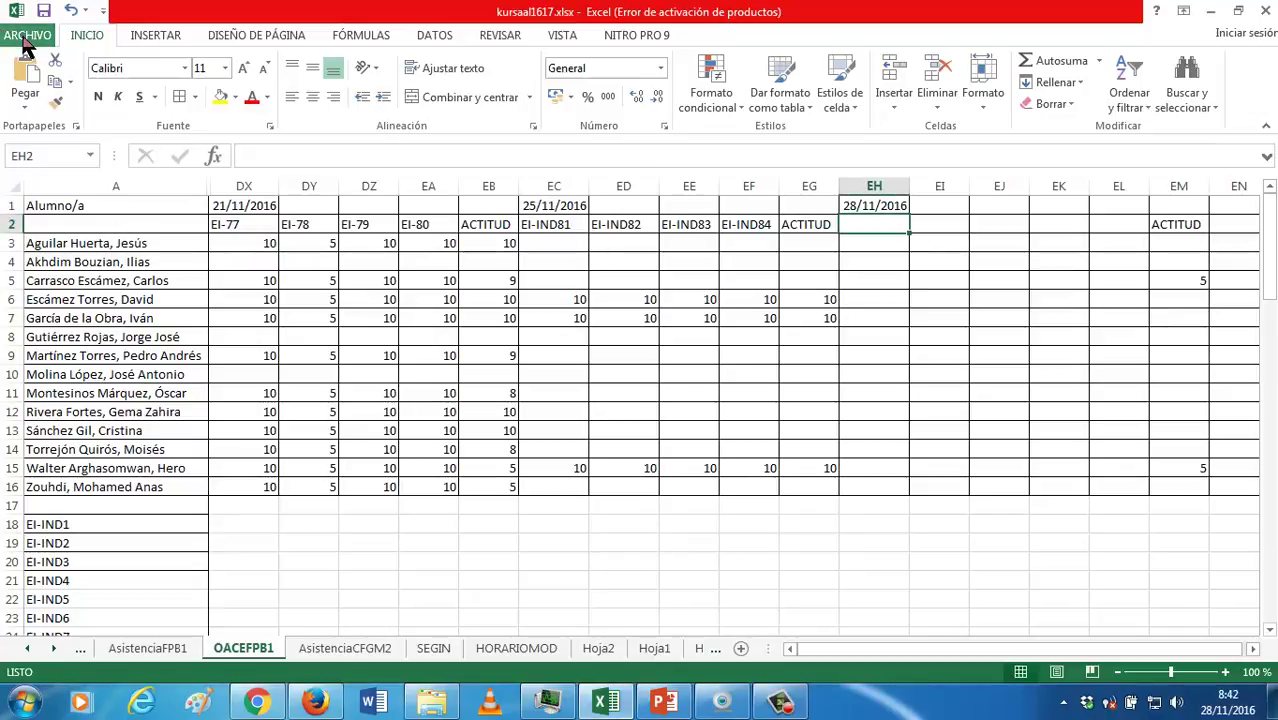
Create two new blank workbooks from the File menu and cancel the stray A1 entry
{"action": "left_click", "coordinate": [25, 40]}
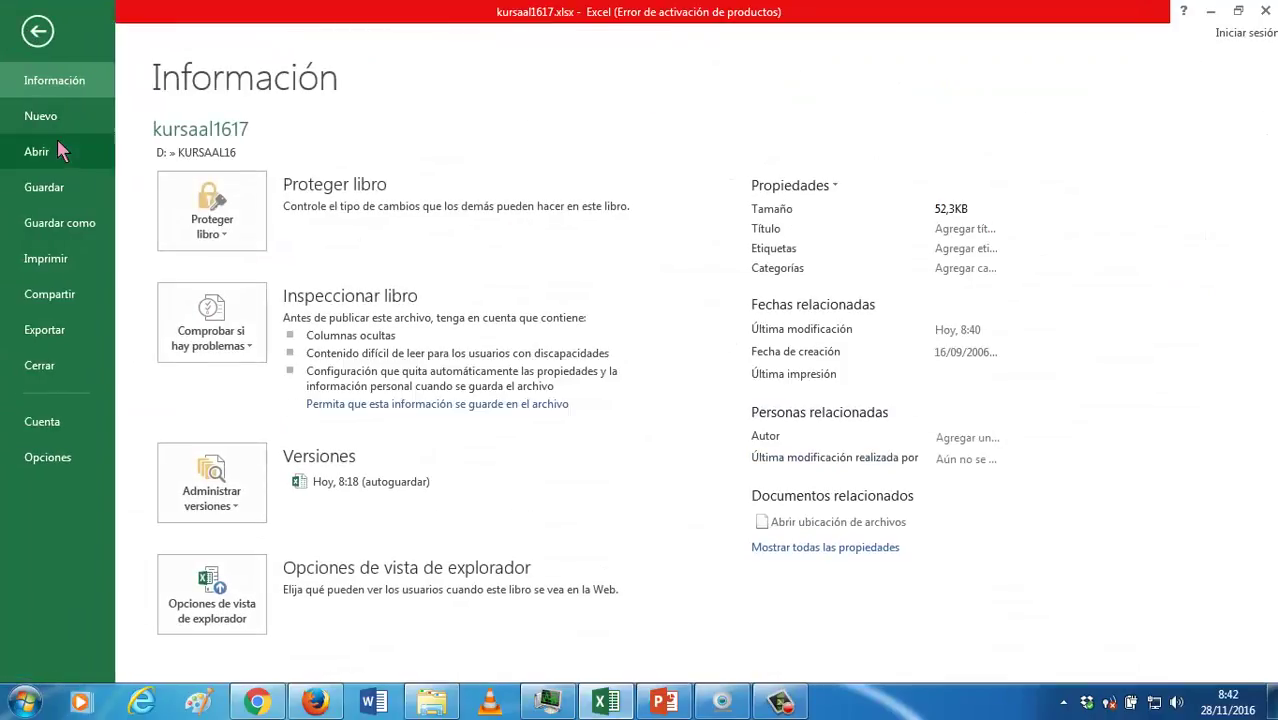
{"action": "left_click", "coordinate": [60, 122]}
{"action": "left_click", "coordinate": [266, 315]}
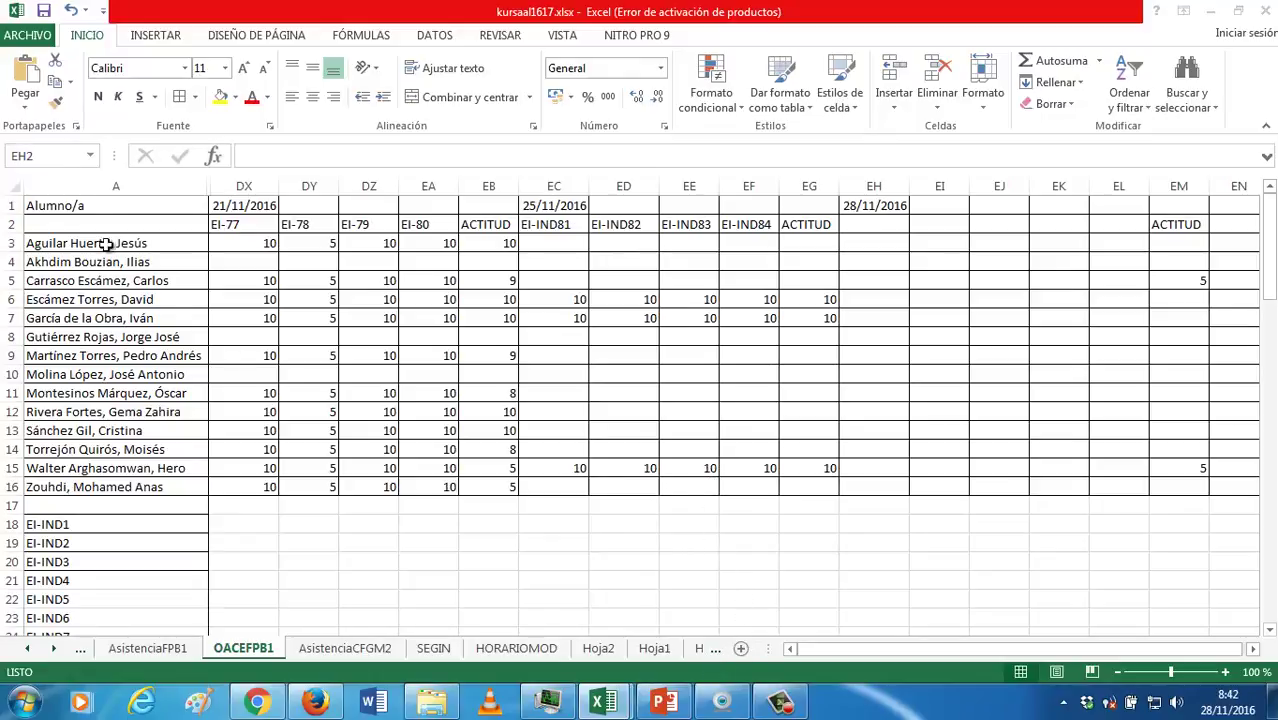
{"action": "left_click", "coordinate": [27, 36]}
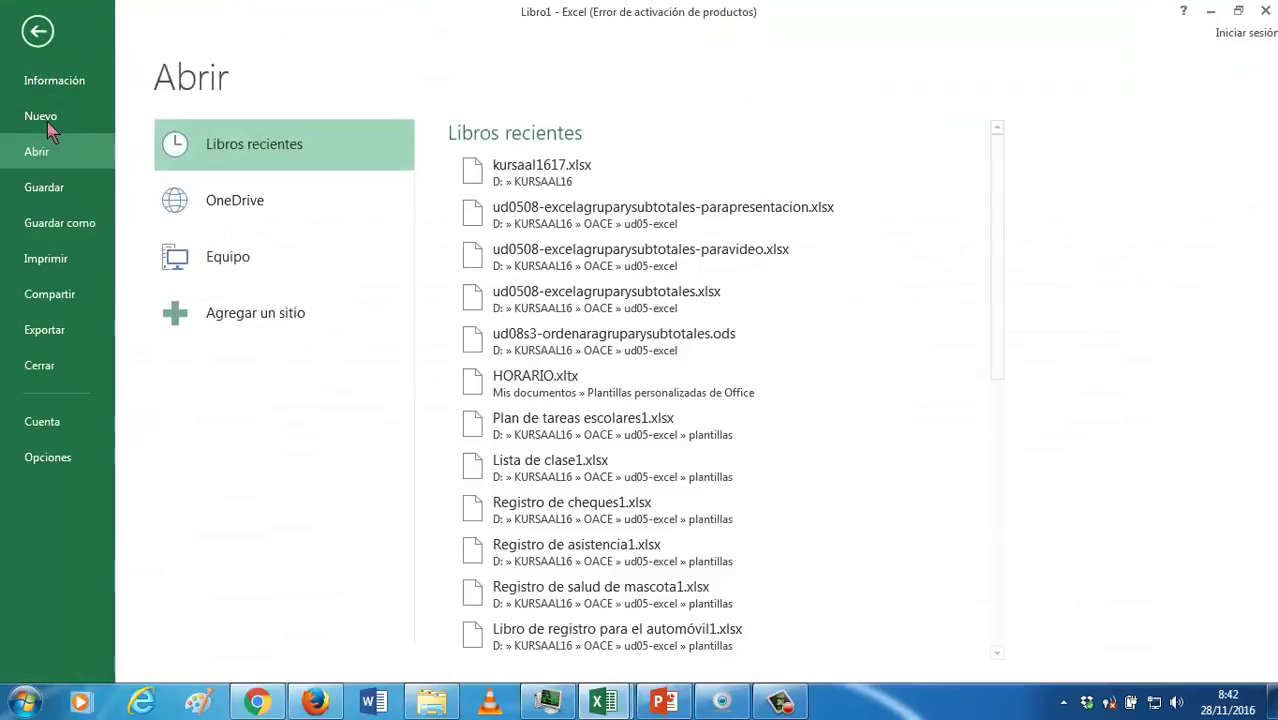
{"action": "left_click", "coordinate": [47, 121]}
{"action": "left_click", "coordinate": [273, 320]}
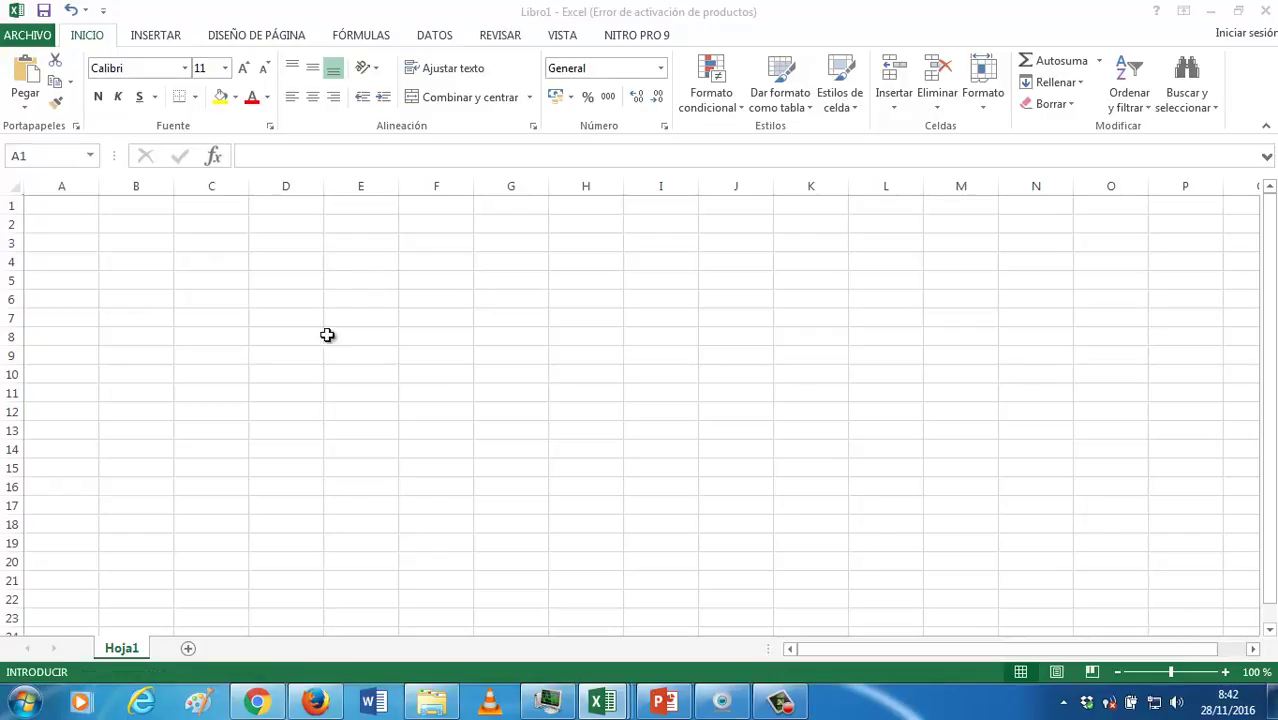
{"action": "key", "text": "Escape"}
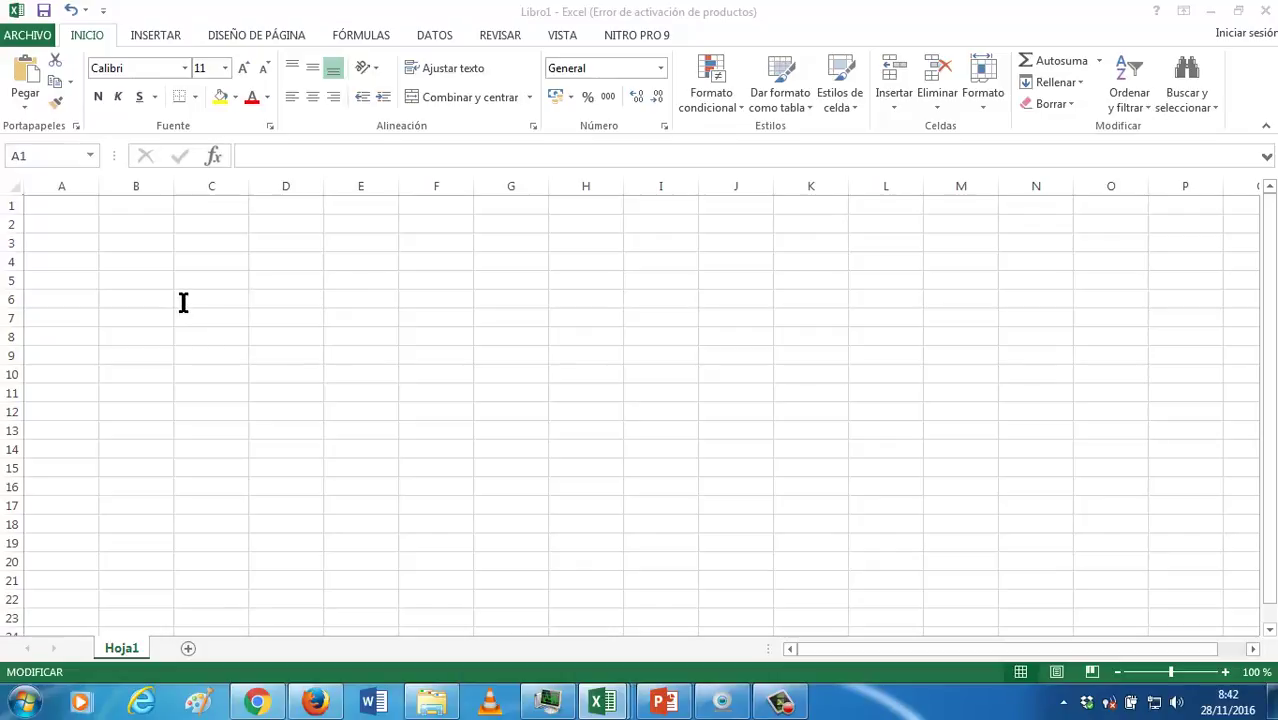
Switch to the Libro2 window, maximize it and select cell A1
{"action": "left_click", "coordinate": [1238, 14]}
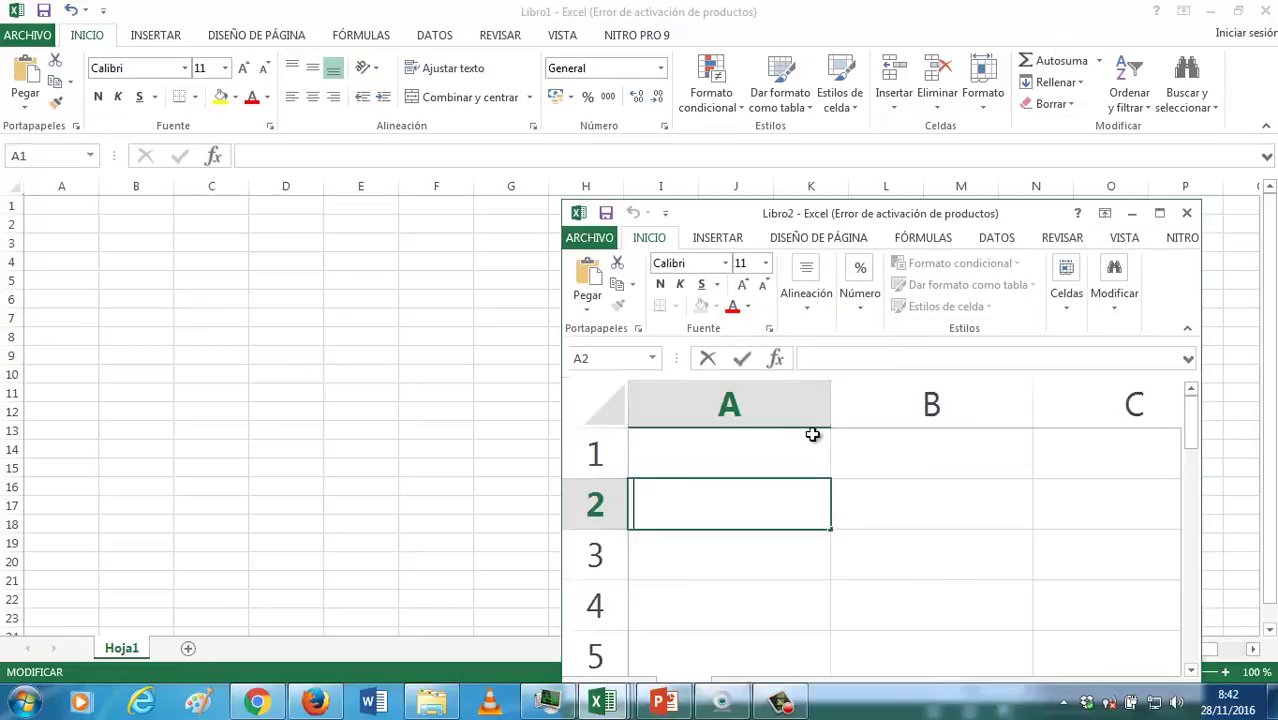
{"action": "double_click", "coordinate": [823, 214]}
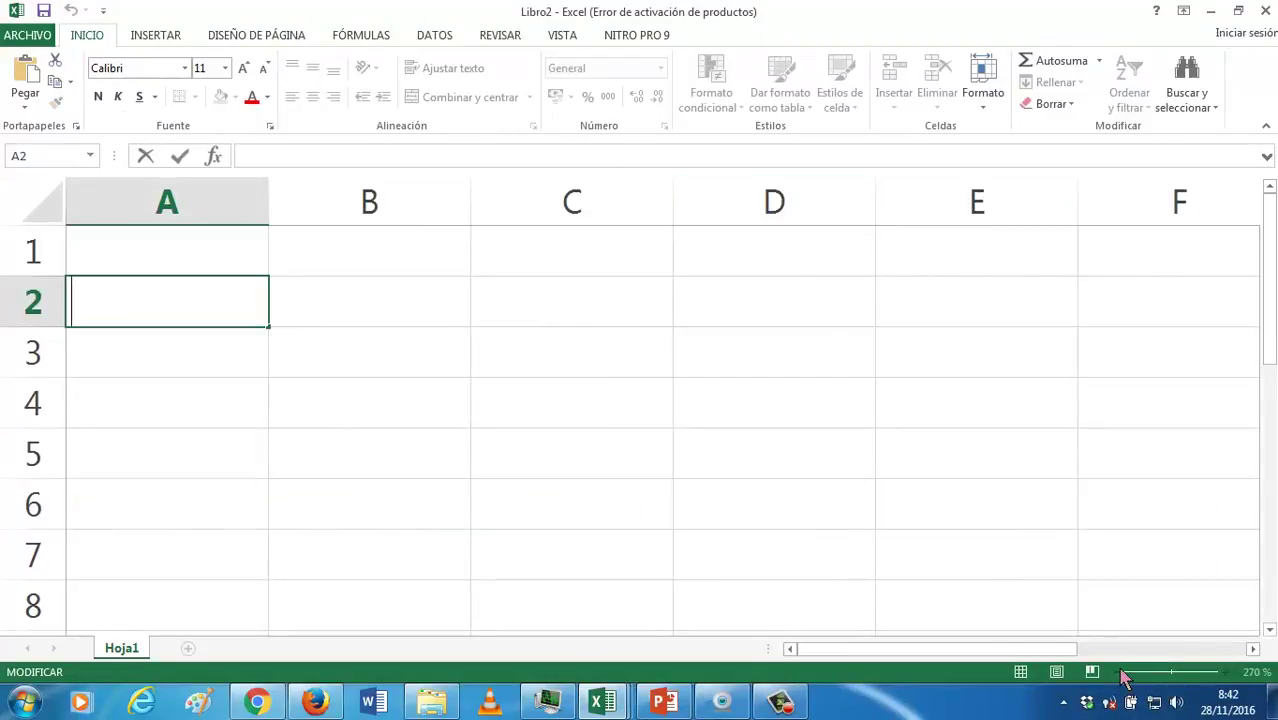
{"action": "left_click", "coordinate": [222, 252]}
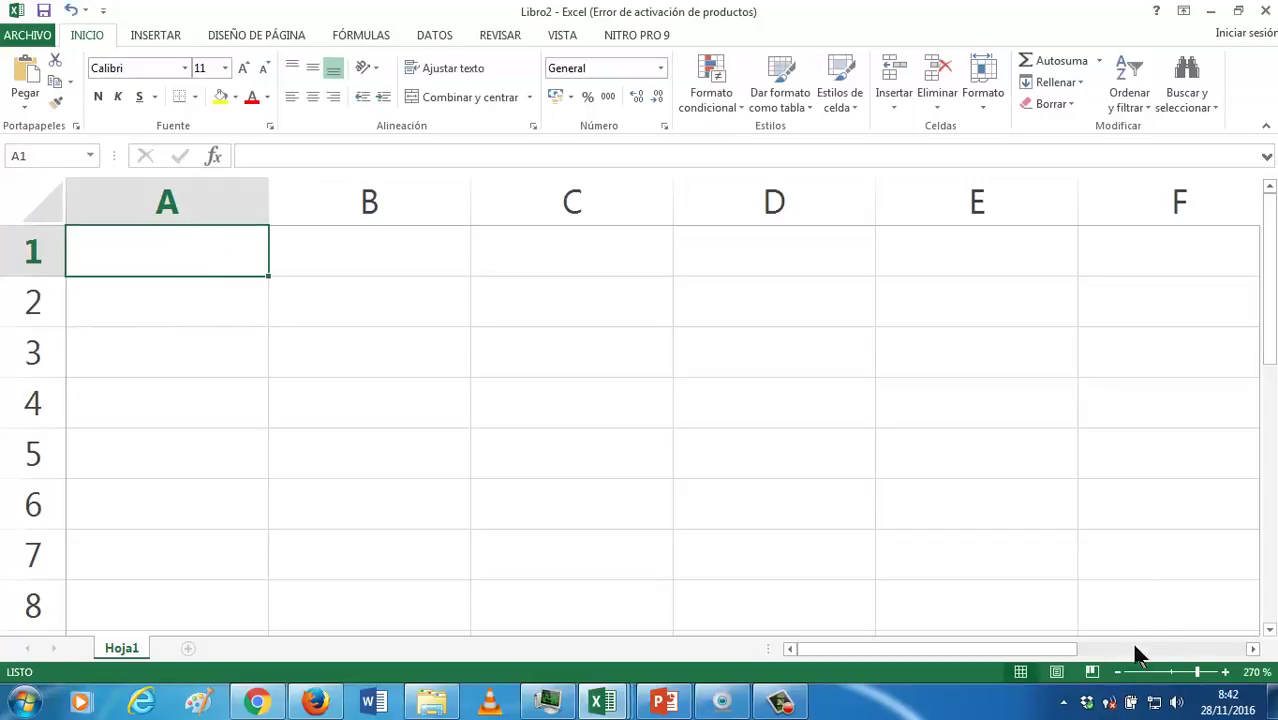
Zoom the sheet out to 200%
{"action": "left_click", "coordinate": [1118, 673]}
{"action": "left_click", "coordinate": [1118, 673]}
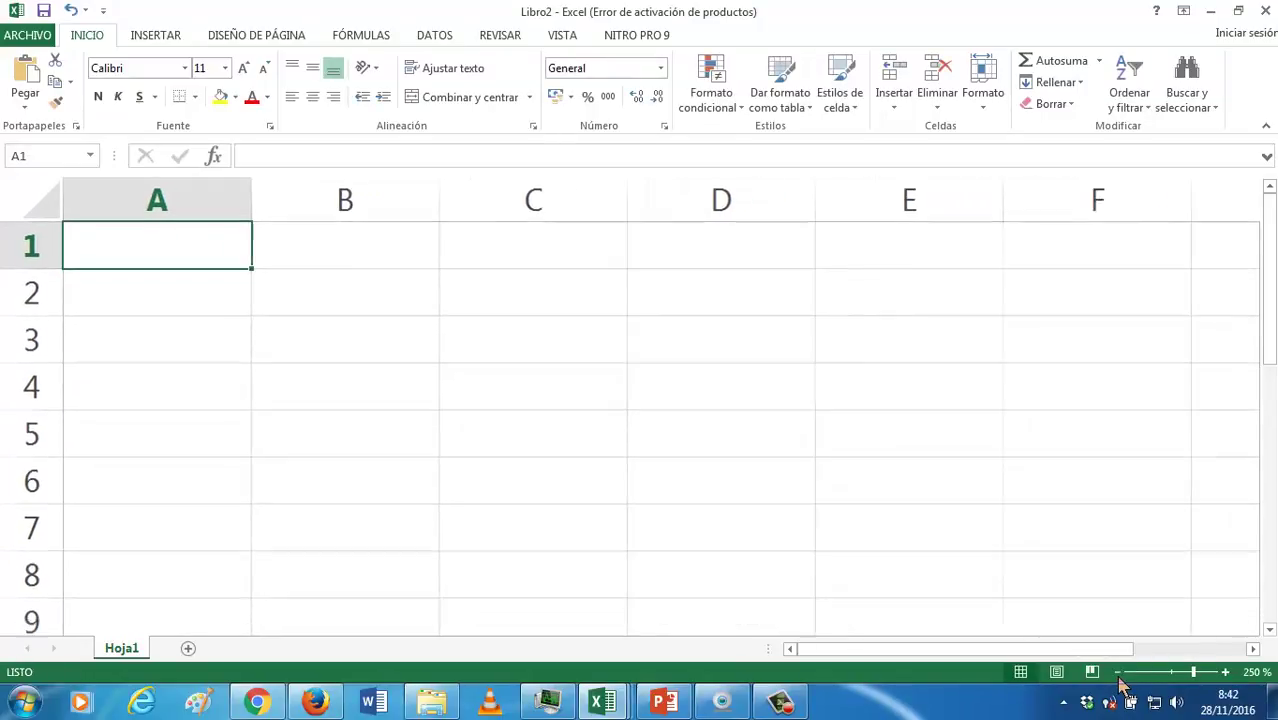
{"action": "left_click", "coordinate": [1118, 673]}
{"action": "left_click", "coordinate": [1118, 673]}
{"action": "left_click", "coordinate": [1118, 673]}
{"action": "left_click", "coordinate": [1118, 673]}
{"action": "left_click", "coordinate": [1118, 673]}
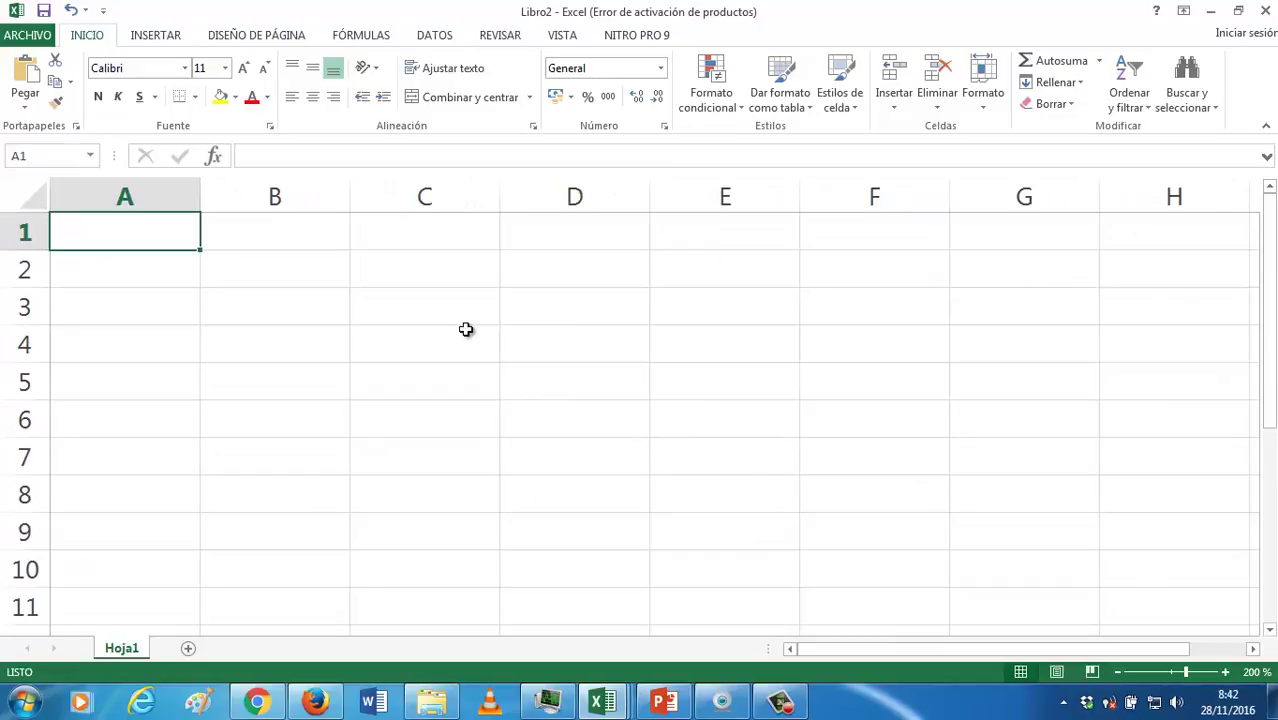
Enter the headings Apellidos, Nombre, Curso and Fecha Nac across cells A1 to D1
{"action": "type", "text": "a"}
{"action": "type", "text": "A"}
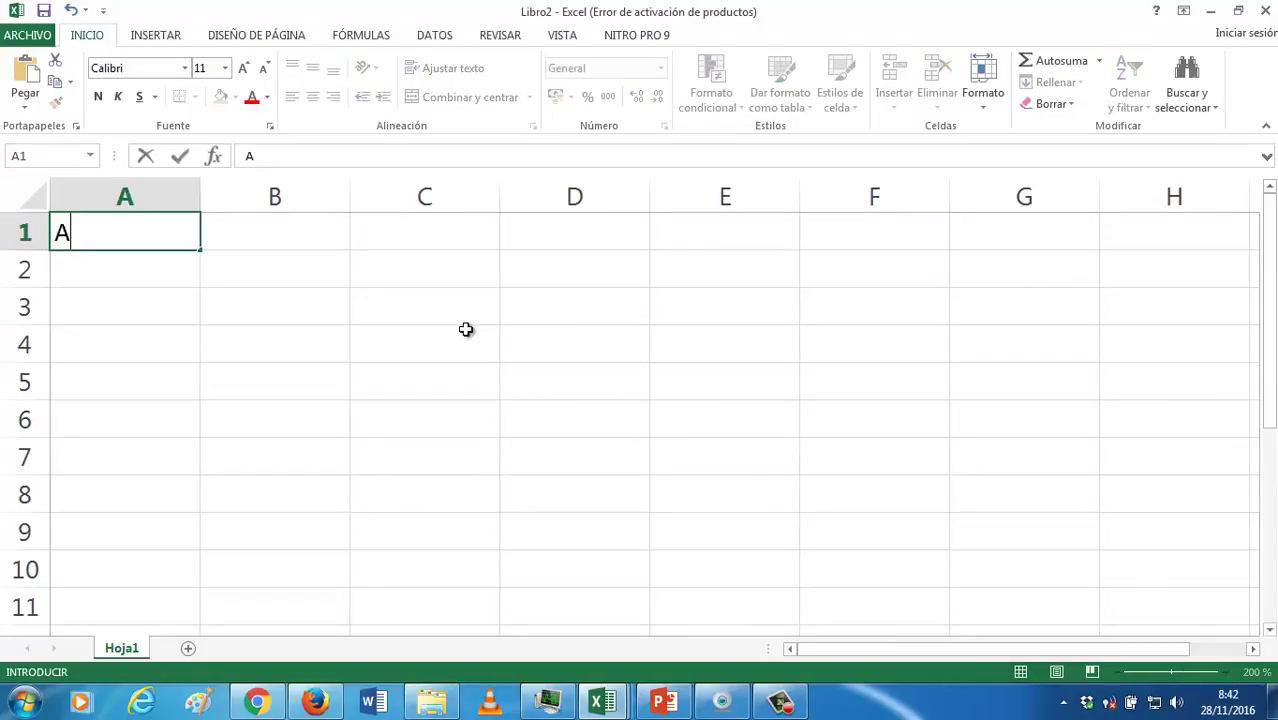
{"action": "type", "text": "ellidos"}
{"action": "key", "text": "Tab"}
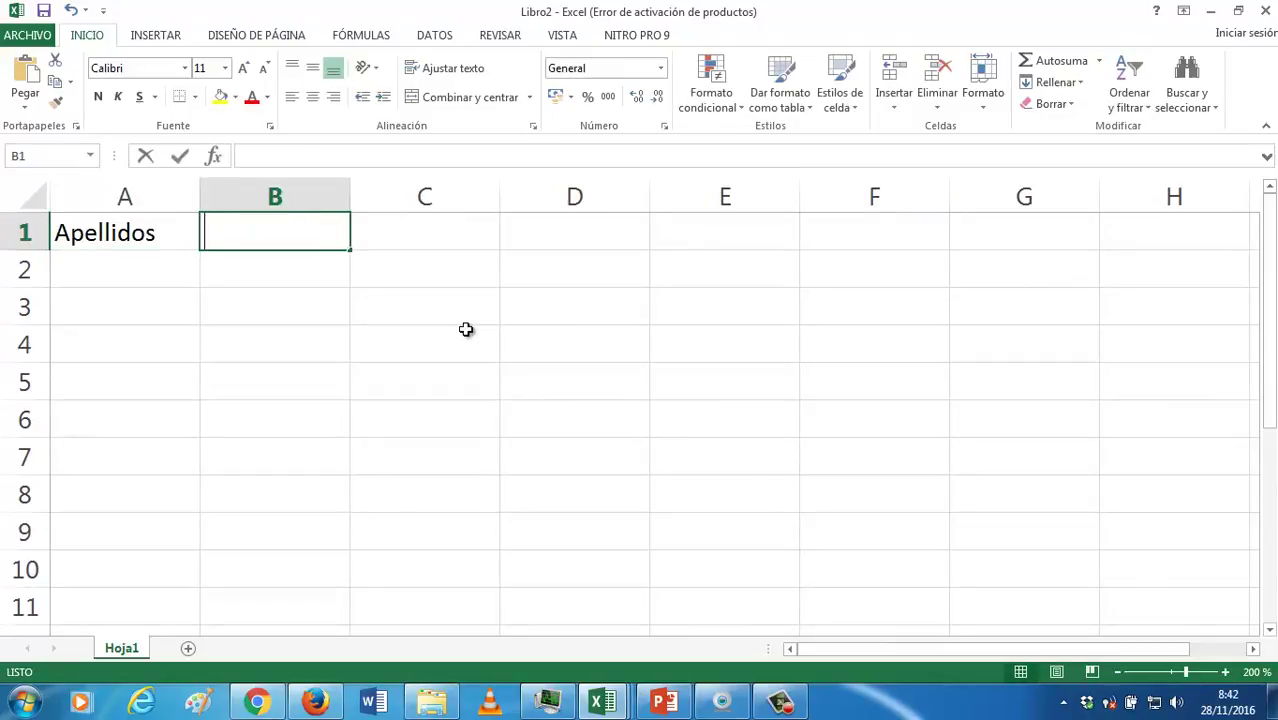
{"action": "type", "text": "Nombre"}
{"action": "key", "text": "Tab"}
{"action": "type", "text": "Cur"}
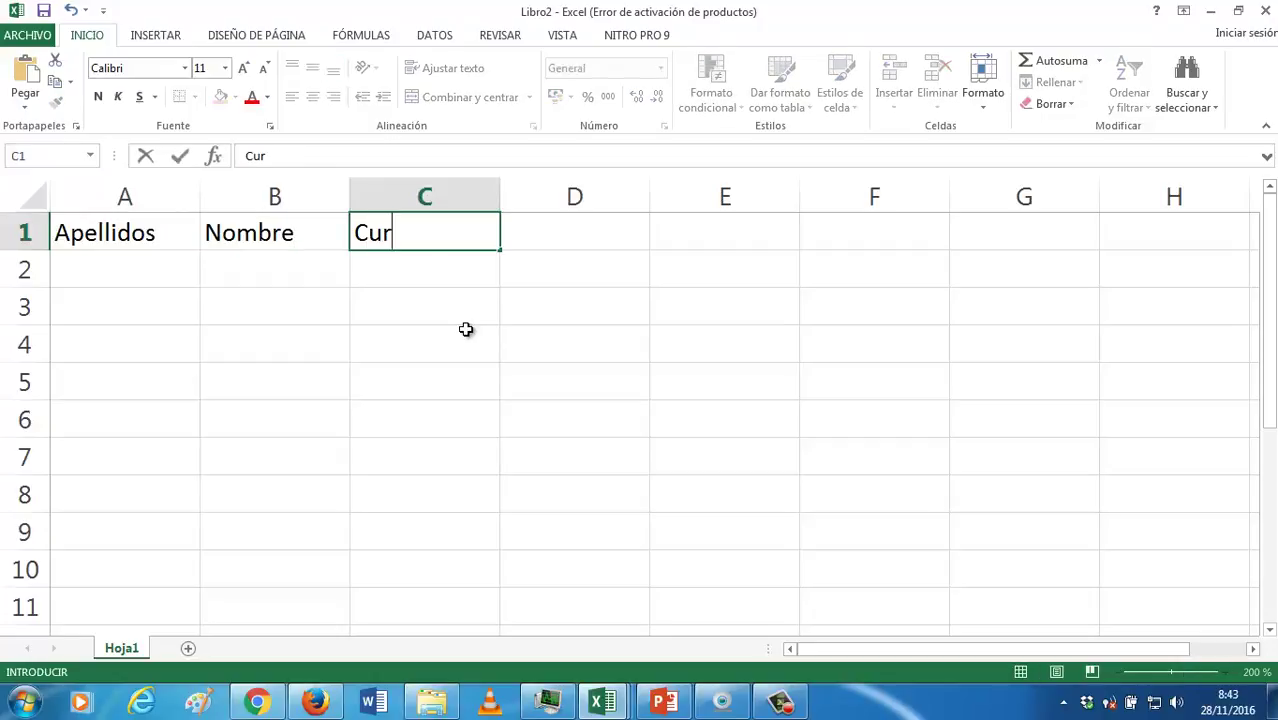
{"action": "type", "text": "so"}
{"action": "key", "text": "Tab"}
{"action": "type", "text": "Fecha "}
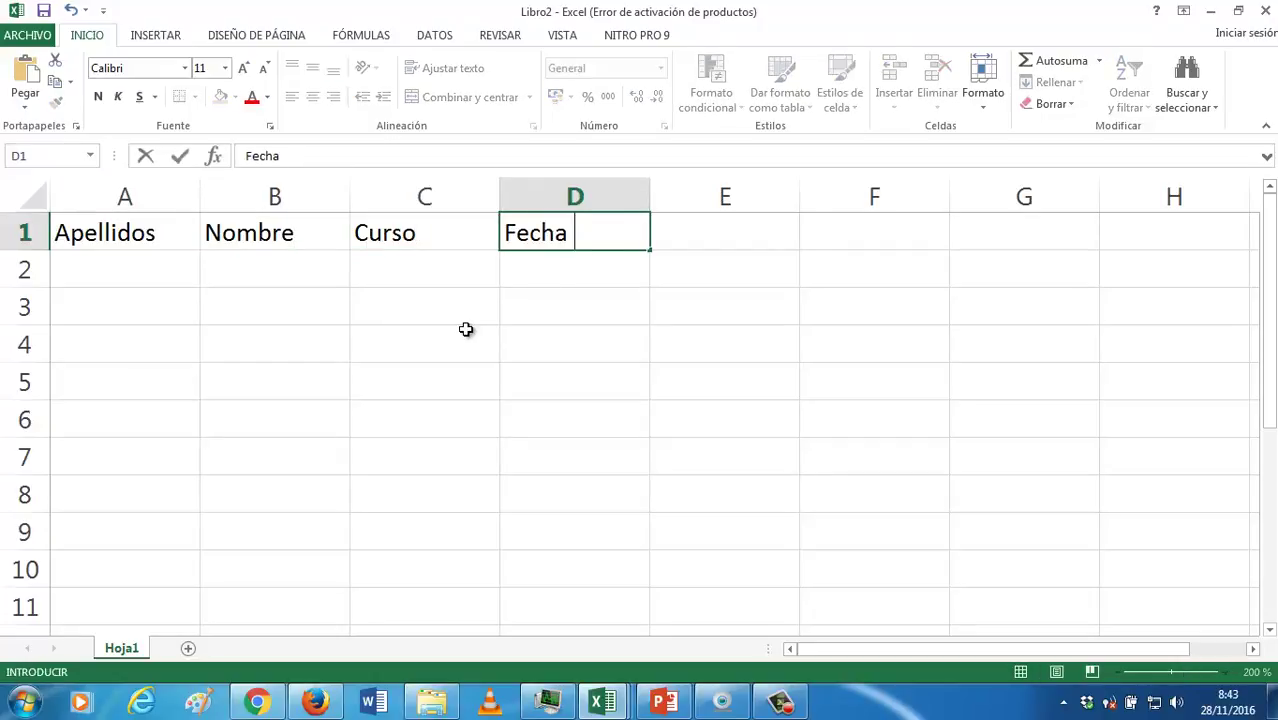
{"action": "type", "text": "Nac"}
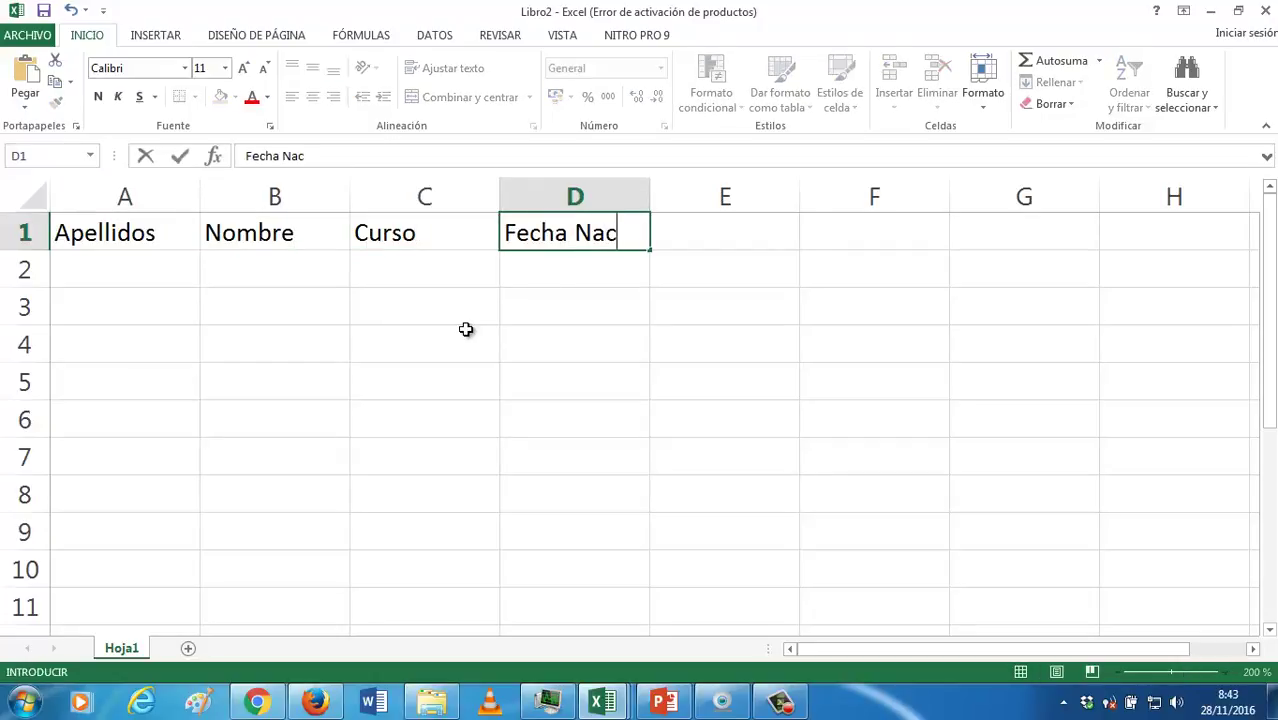
{"action": "key", "text": "Tab"}
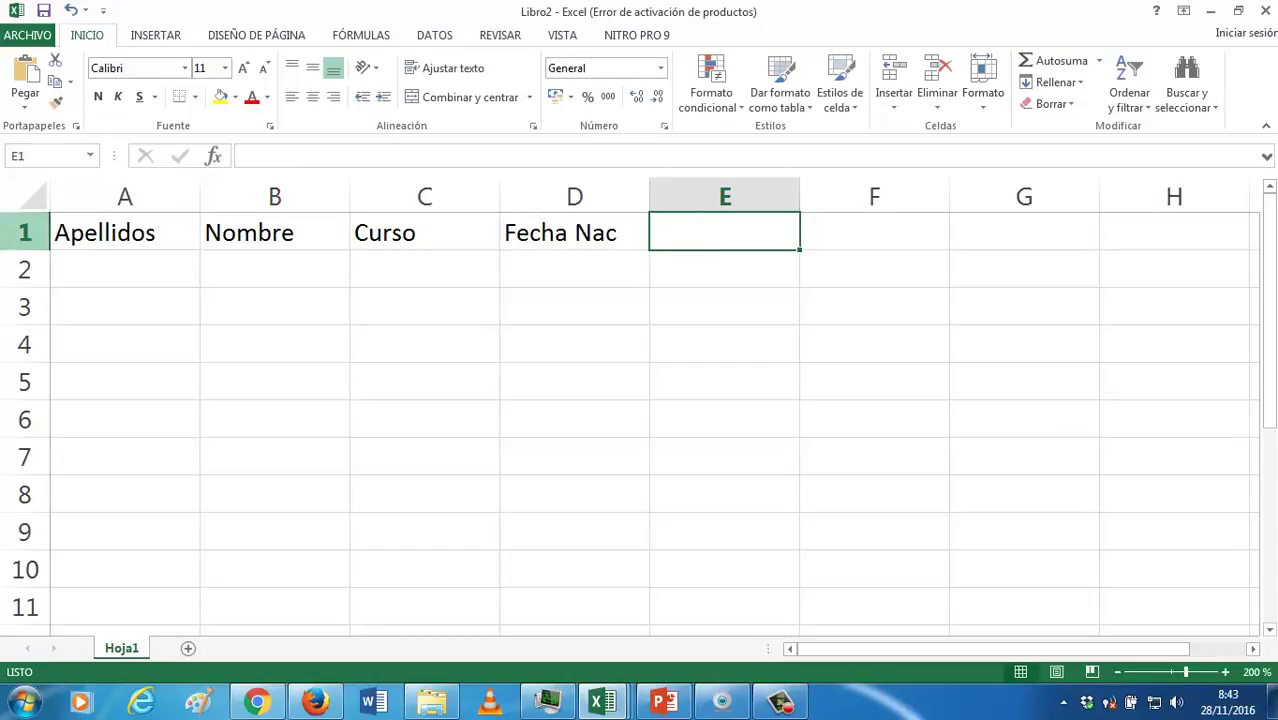
Insert an empty row above the heading row
{"action": "left_click", "coordinate": [10, 231]}
{"action": "right_click", "coordinate": [10, 231]}
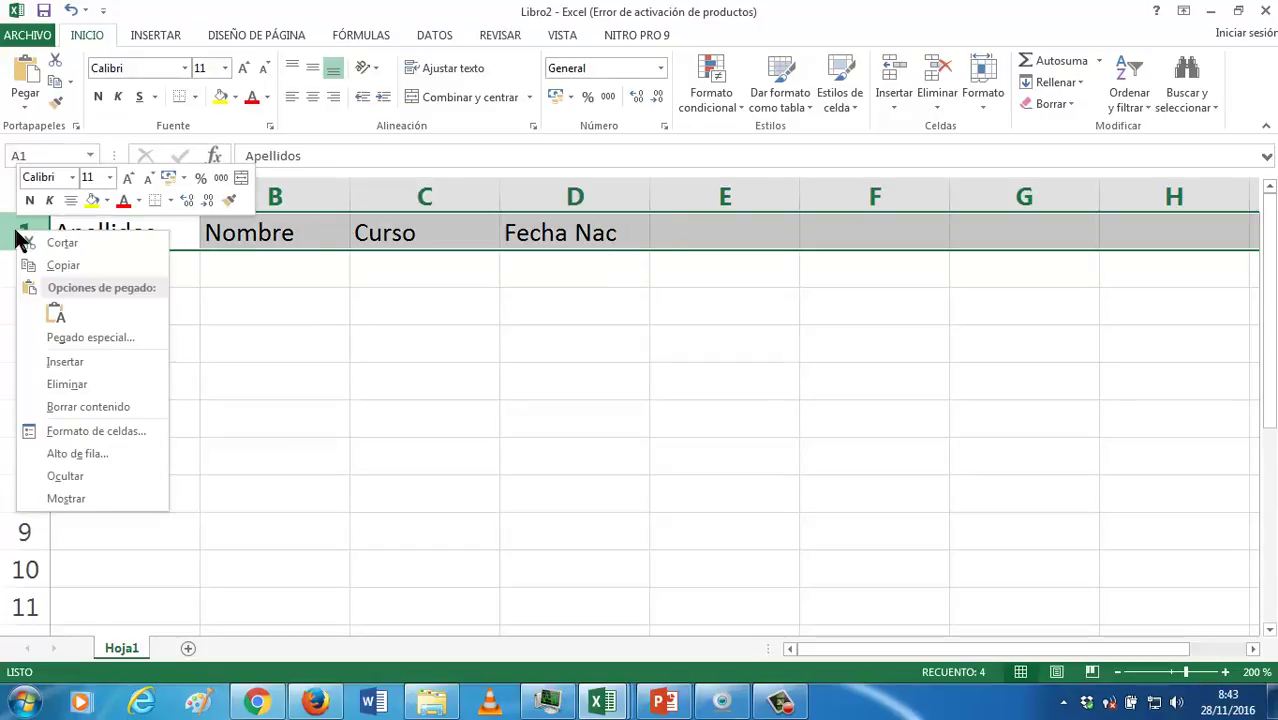
{"action": "left_click", "coordinate": [85, 360]}
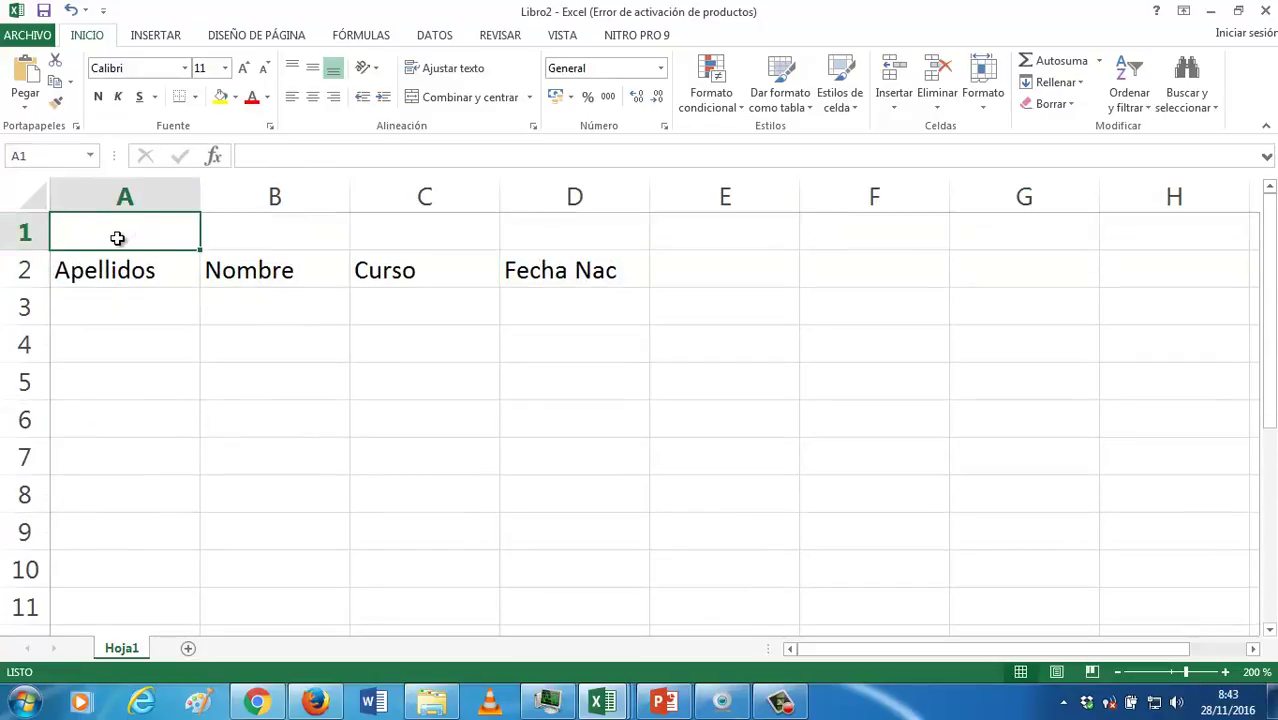
Merge and centre A1:D1 and enter the title ALUMNOS Y ALUMNAS
{"action": "left_click_drag", "start_coordinate": [113, 238], "coordinate": [543, 224]}
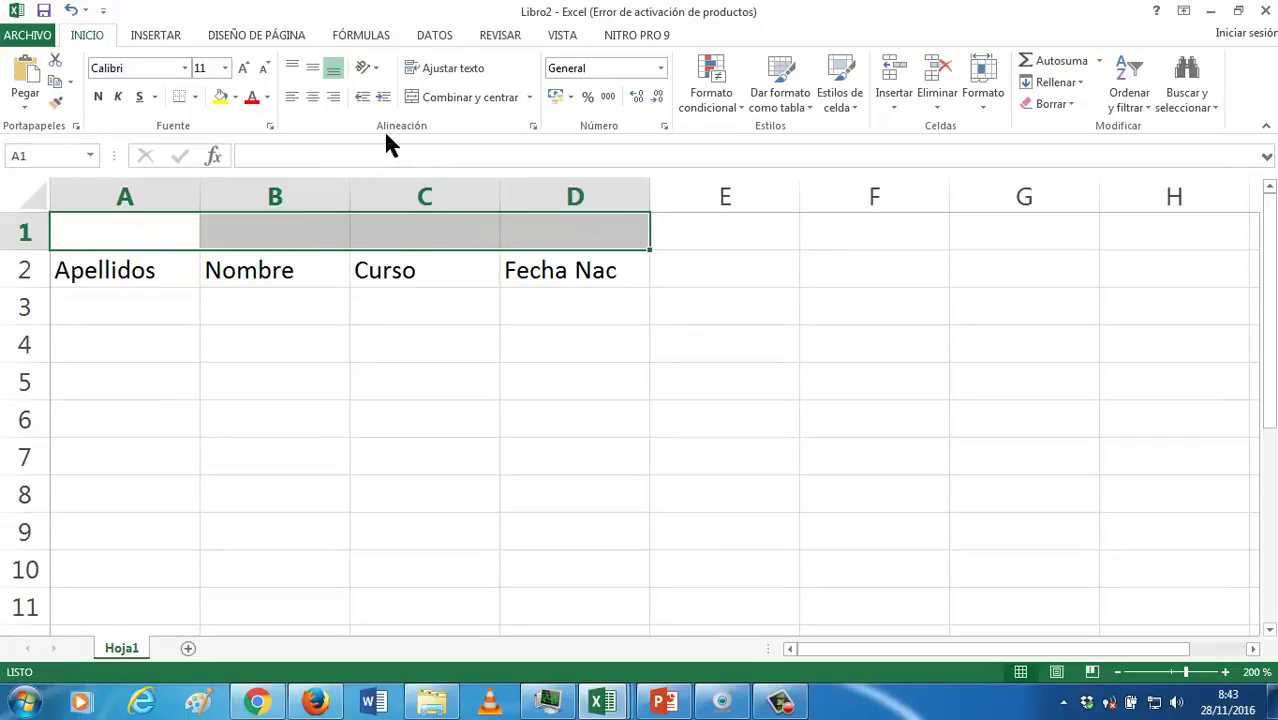
{"action": "left_click", "coordinate": [460, 97]}
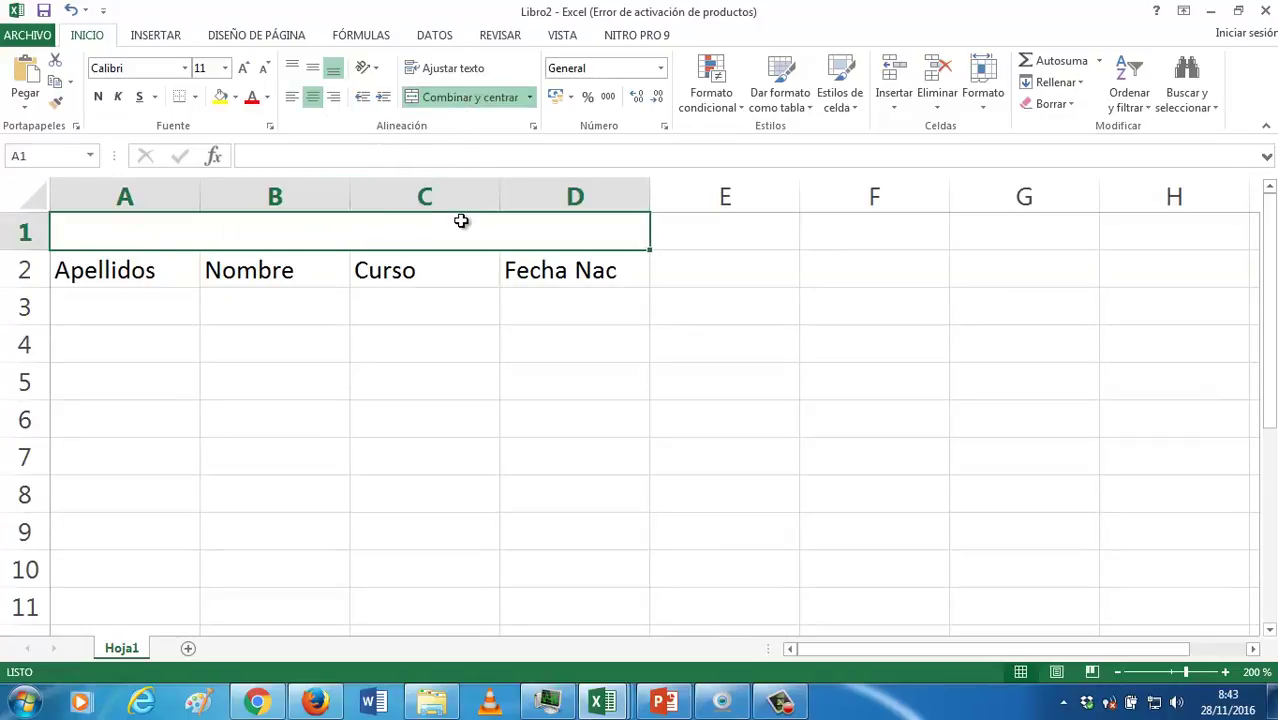
{"action": "type", "text": "al"}
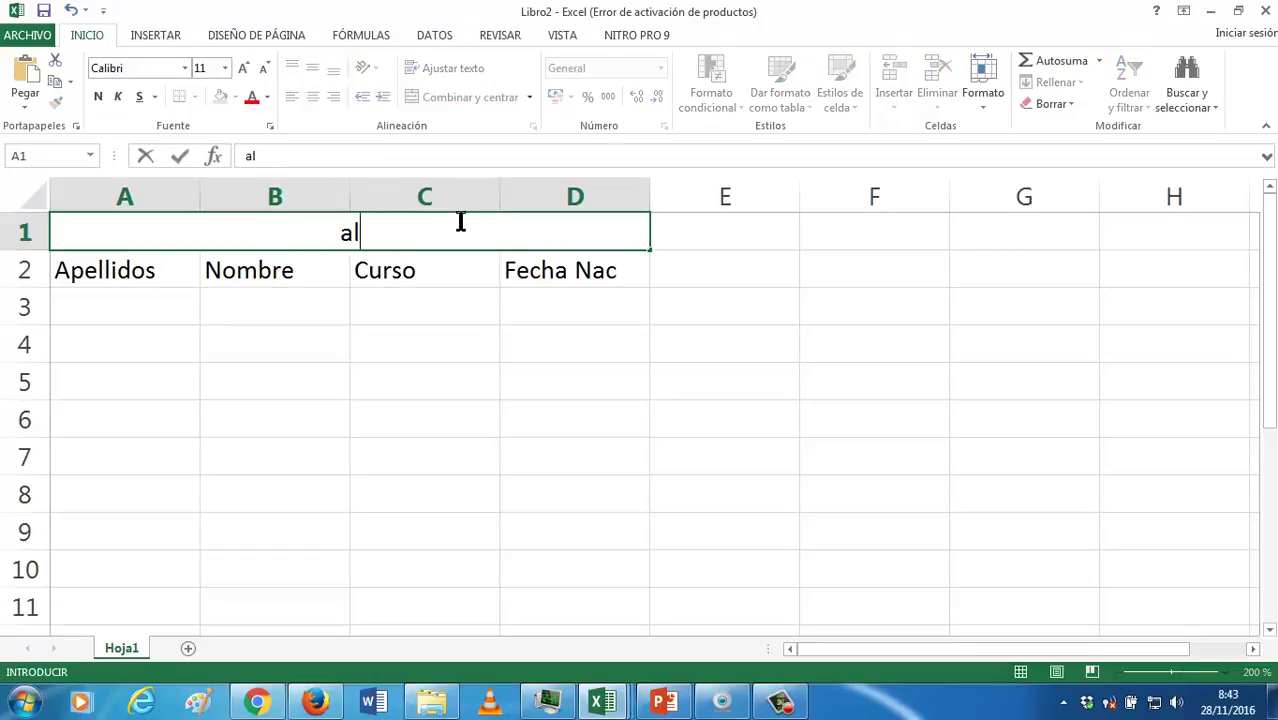
{"action": "key", "text": "BackSpace"}
{"action": "key", "text": "BackSpace"}
{"action": "type", "text": "ALUMNO"}
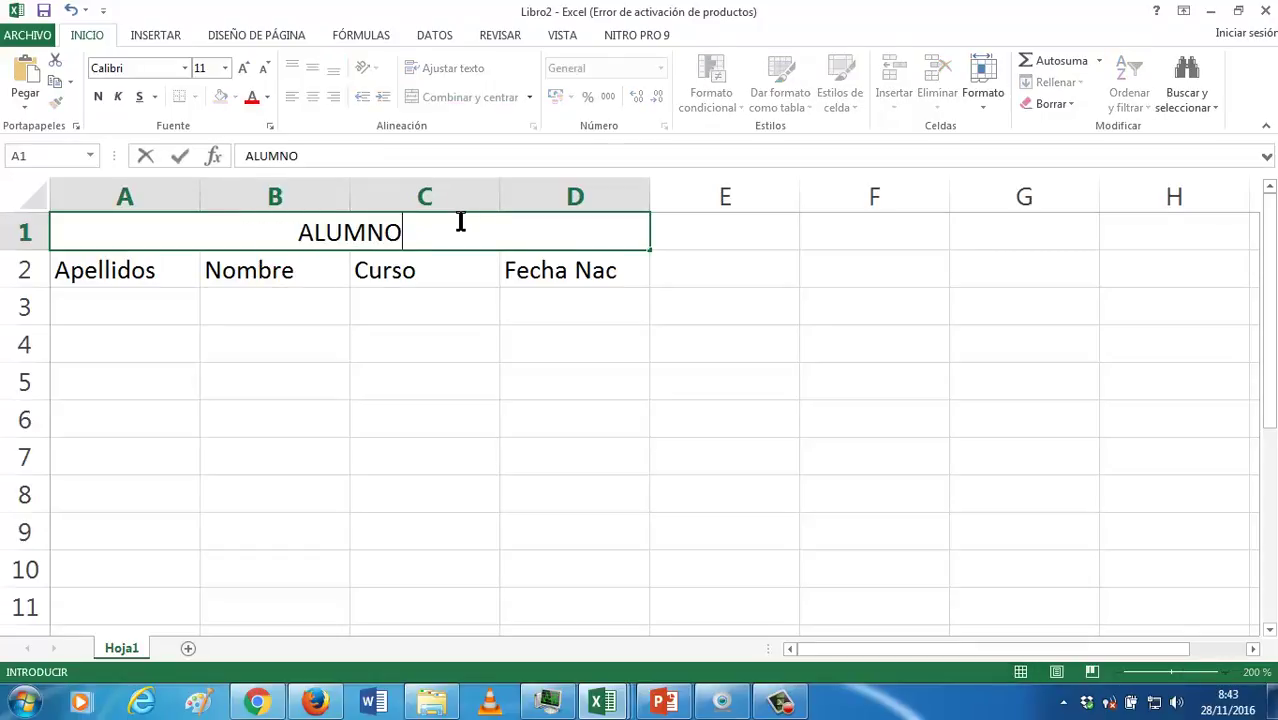
{"action": "type", "text": "S Y ALUMNAS"}
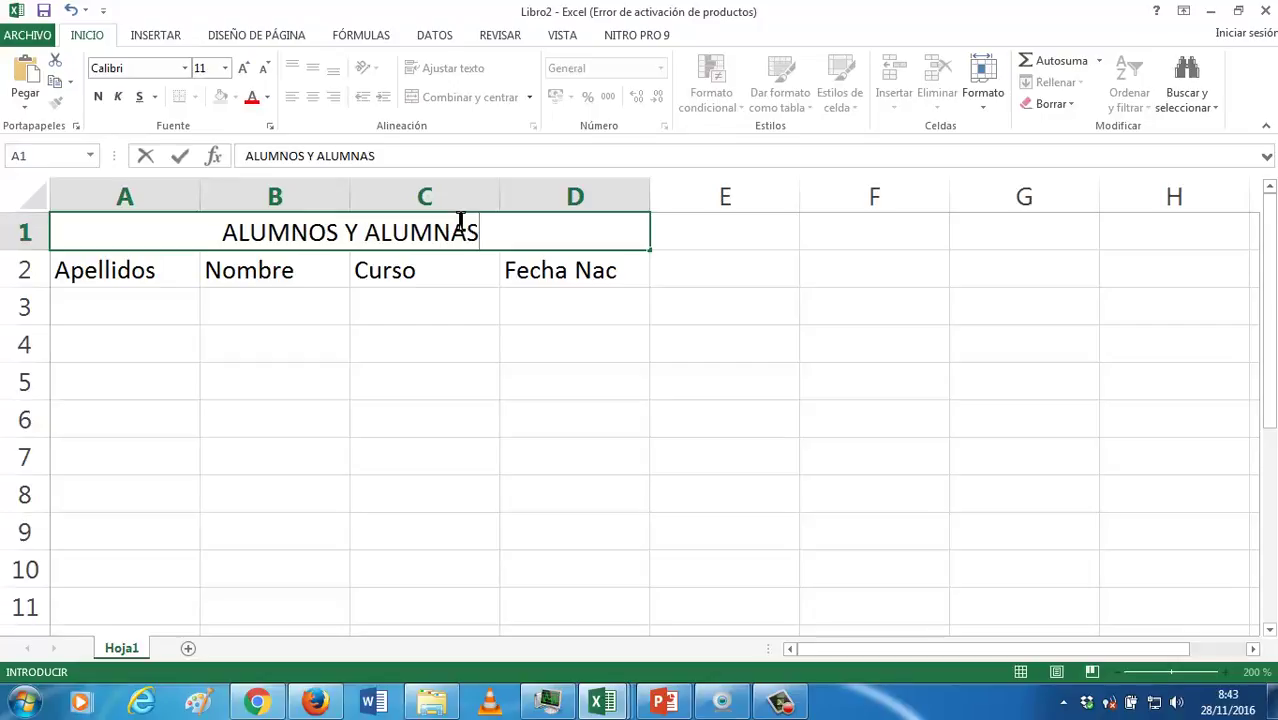
{"action": "left_click", "coordinate": [379, 308]}
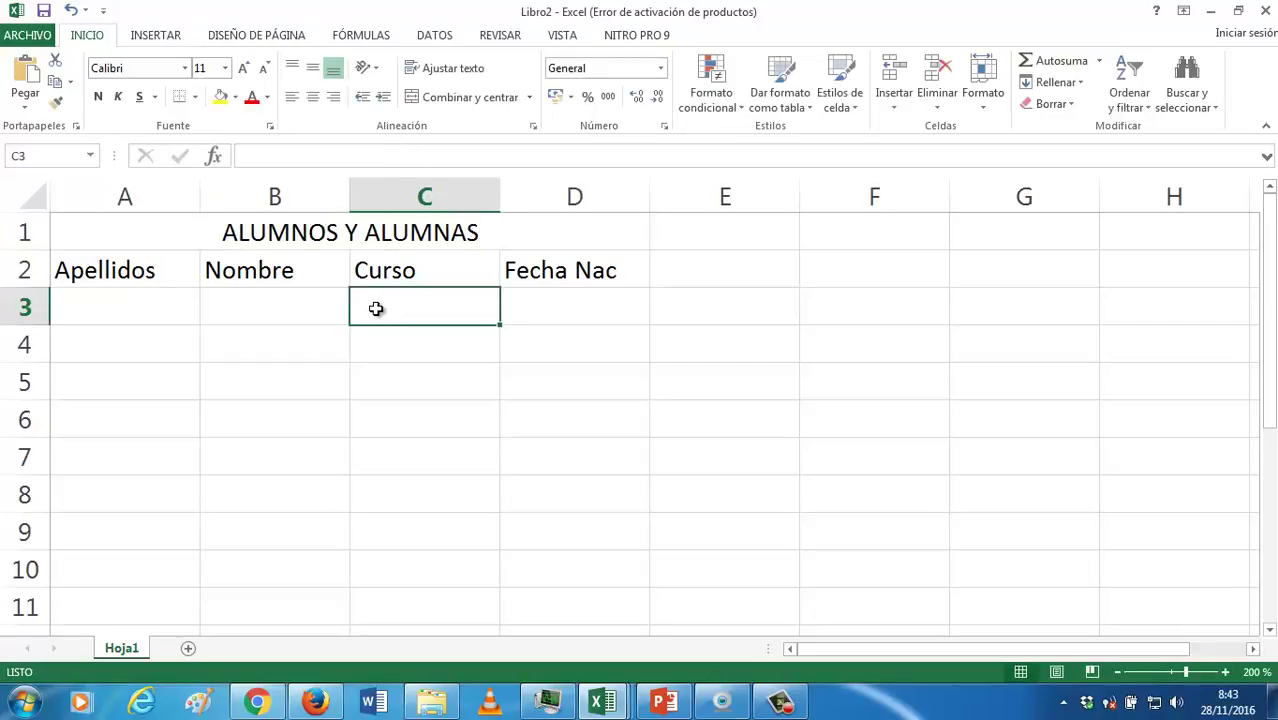
{"action": "left_click", "coordinate": [139, 305]}
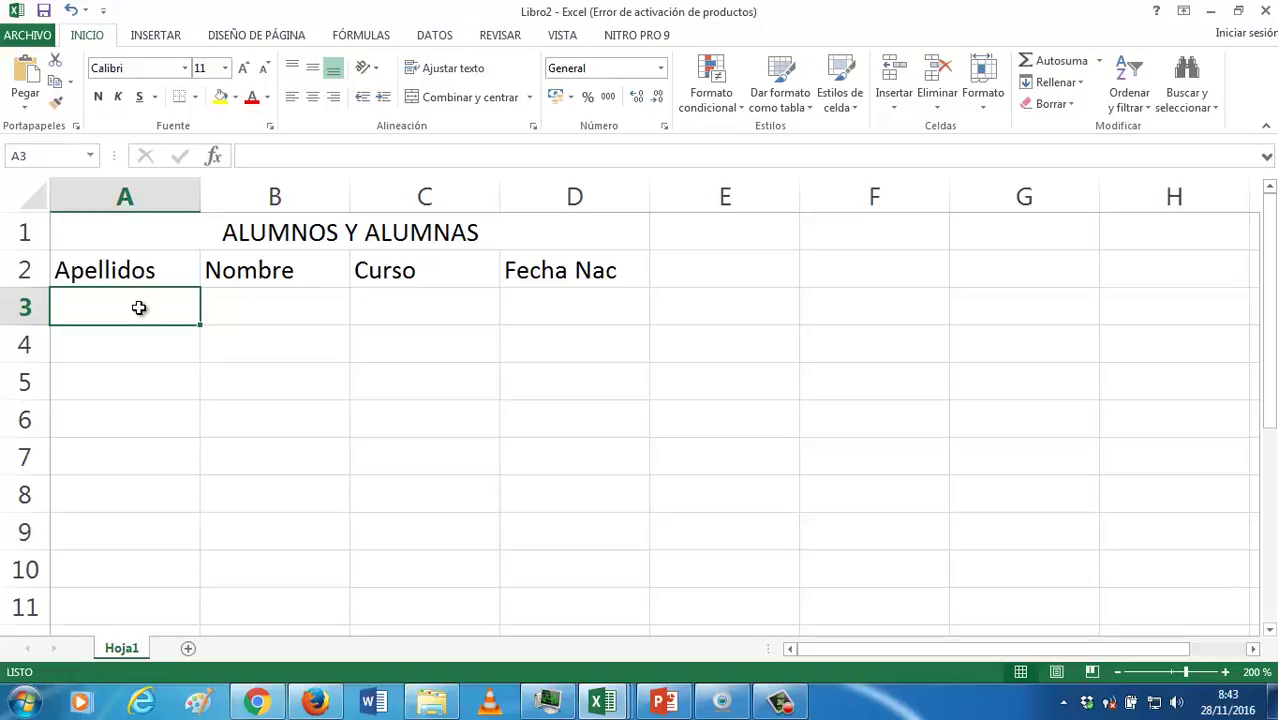
Enter the first student in row 3: surname, first name, course FPB1, born 13/05/1999
{"action": "type", "text": "sÁN"}
{"action": "key", "text": "BackSpace"}
{"action": "key", "text": "BackSpace"}
{"action": "key", "text": "BackSpace"}
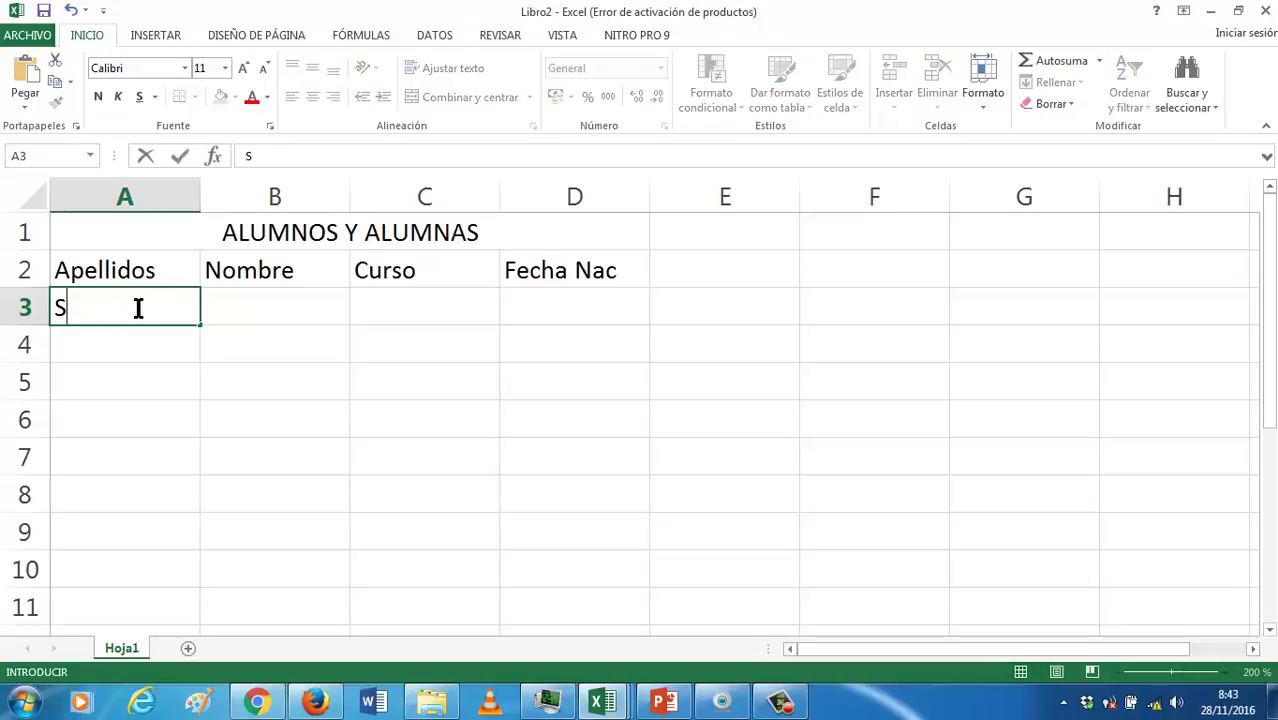
{"action": "type", "text": "ánchez"}
{"action": "key", "text": "Tab"}
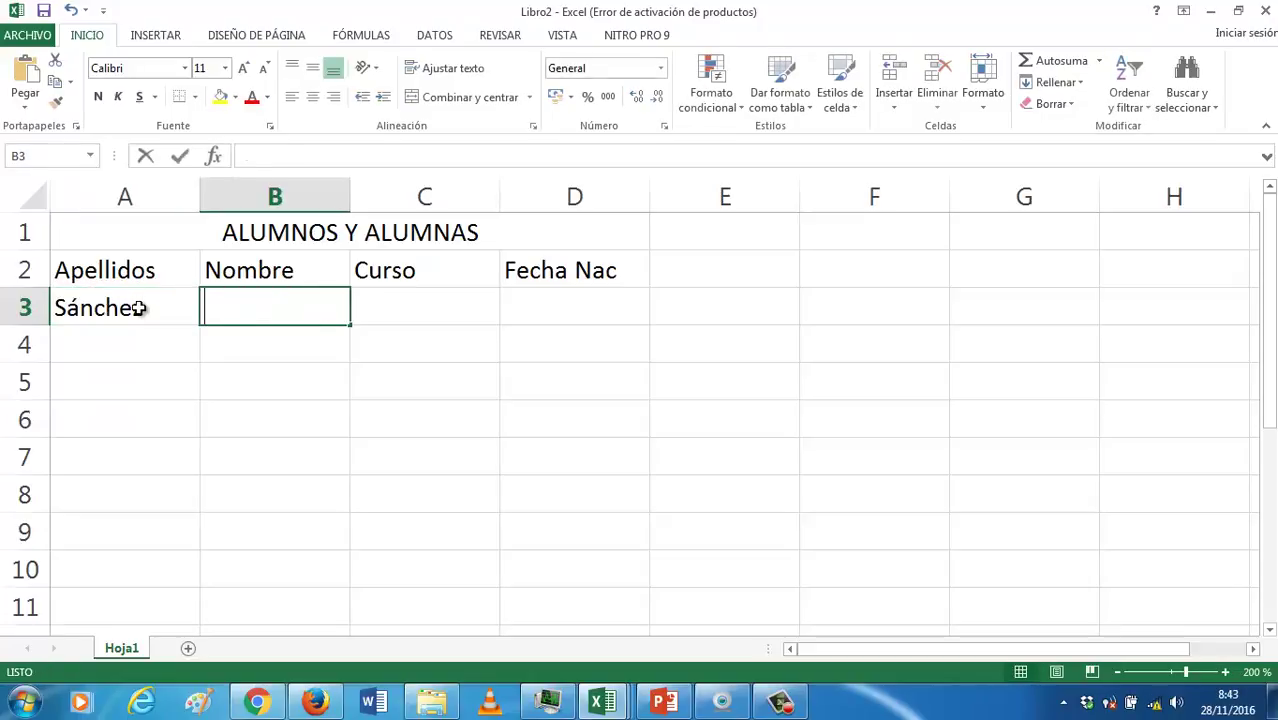
{"action": "type", "text": "Juan"}
{"action": "key", "text": "Tab"}
{"action": "type", "text": "FPB1"}
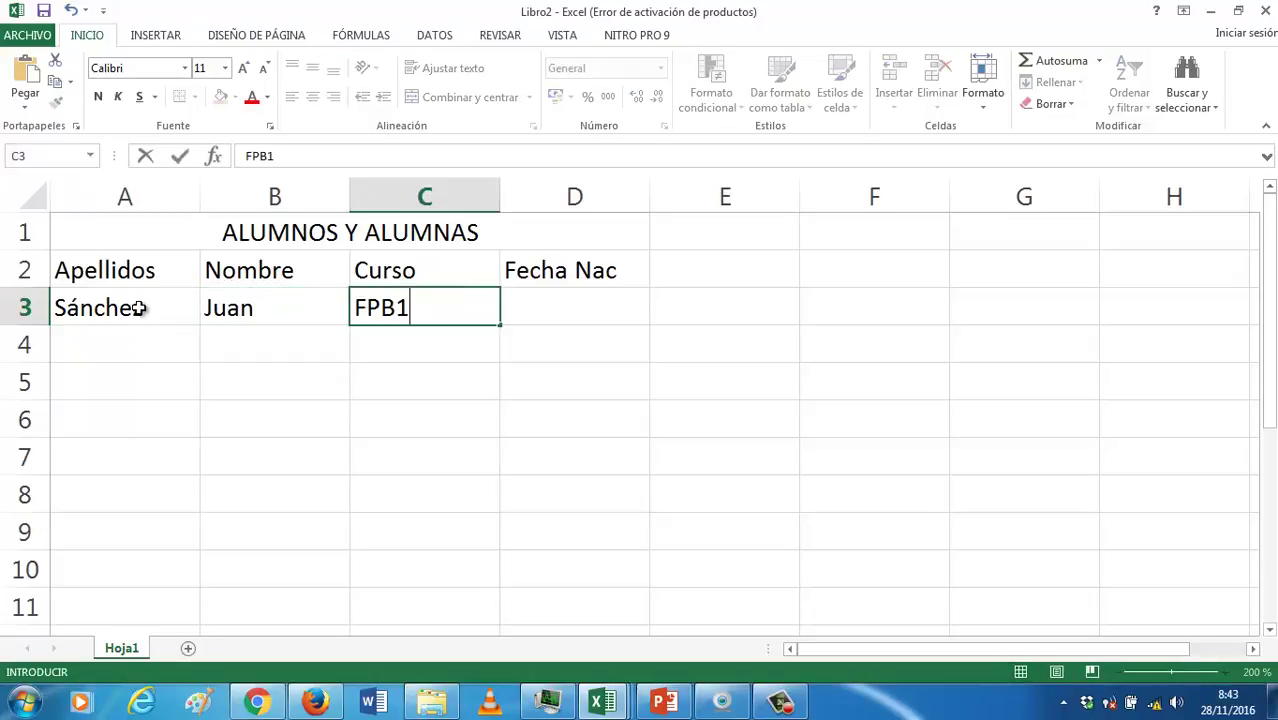
{"action": "key", "text": "Tab"}
{"action": "type", "text": "13/05/1"}
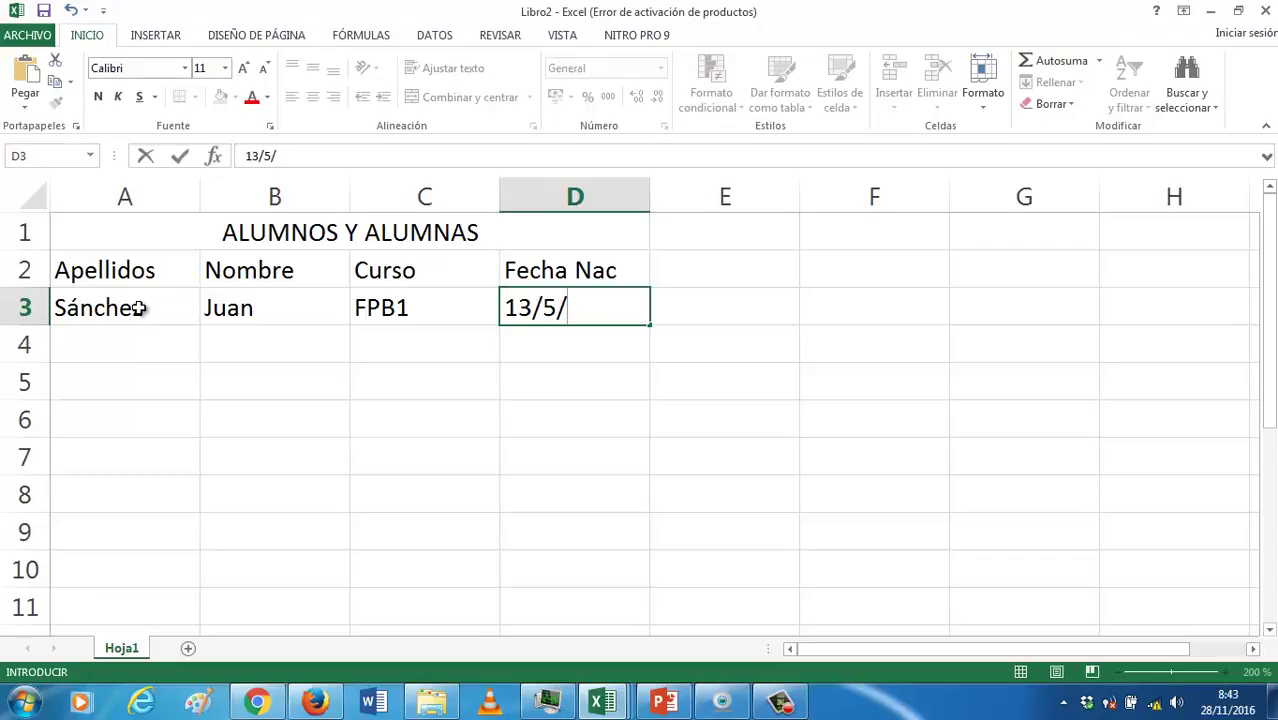
{"action": "type", "text": "9"}
{"action": "type", "text": "9"}
{"action": "key", "text": "Return"}
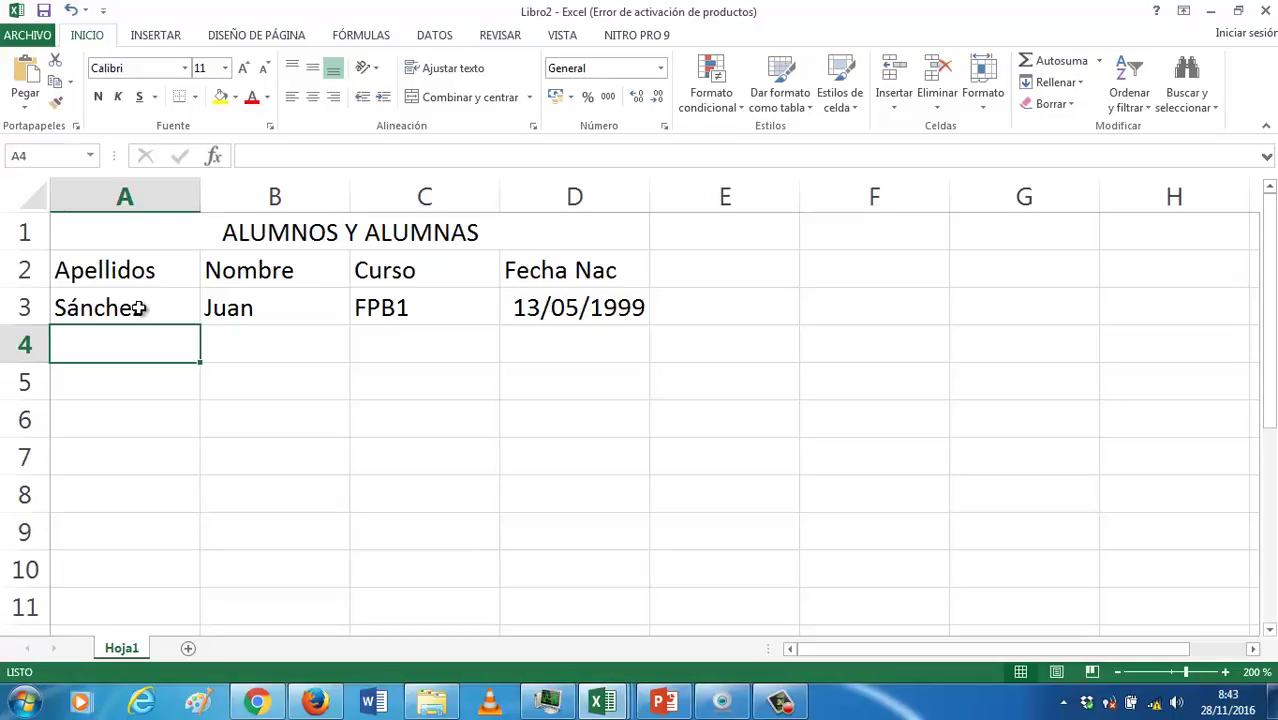
{"action": "type", "text": "pÉRE"}
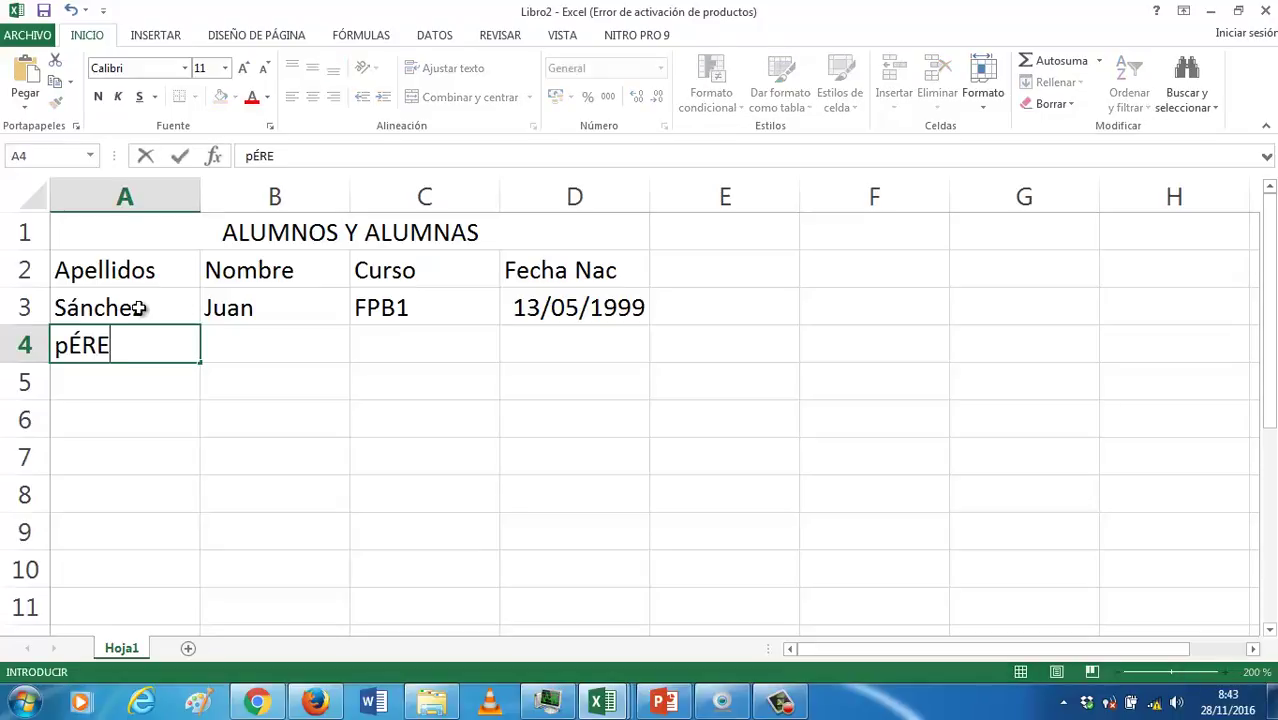
{"action": "key", "text": "BackSpace"}
{"action": "key", "text": "BackSpace"}
{"action": "key", "text": "BackSpace"}
{"action": "key", "text": "BackSpace"}
{"action": "type", "text": "Pérez"}
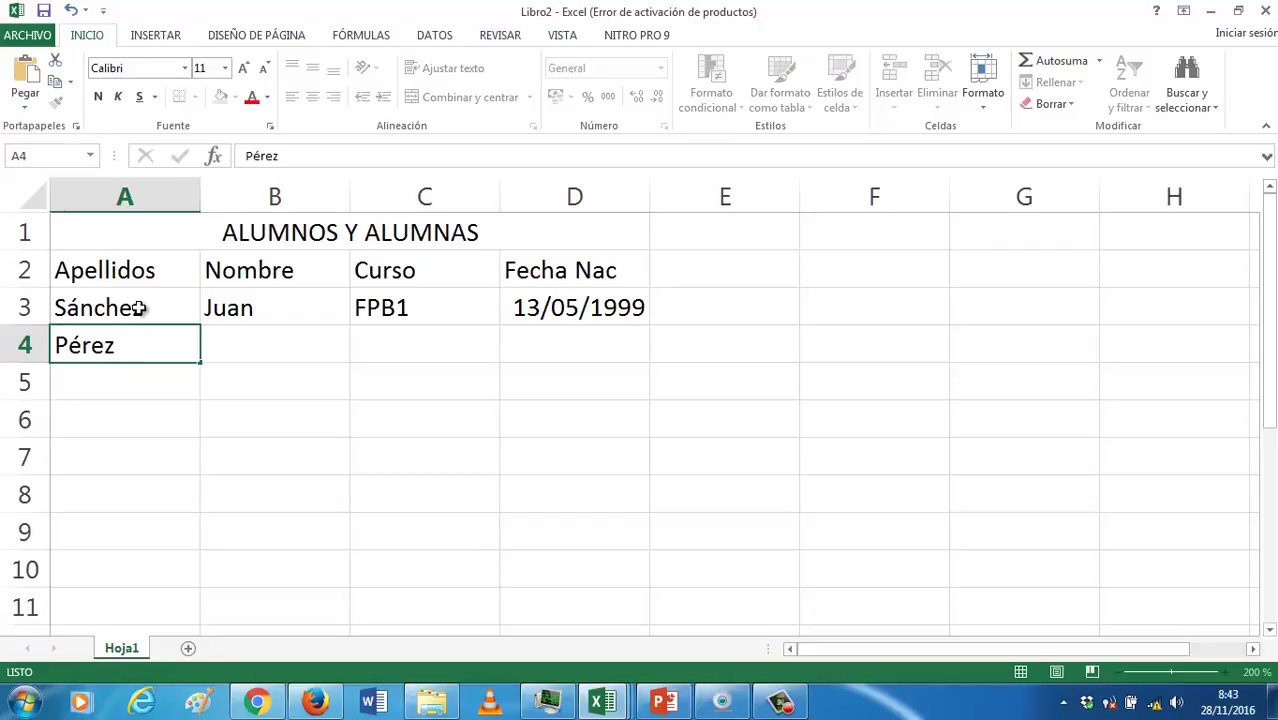
{"action": "key", "text": "Tab"}
{"action": "type", "text": "María"}
{"action": "key", "text": "Tab"}
{"action": "type", "text": "F"}
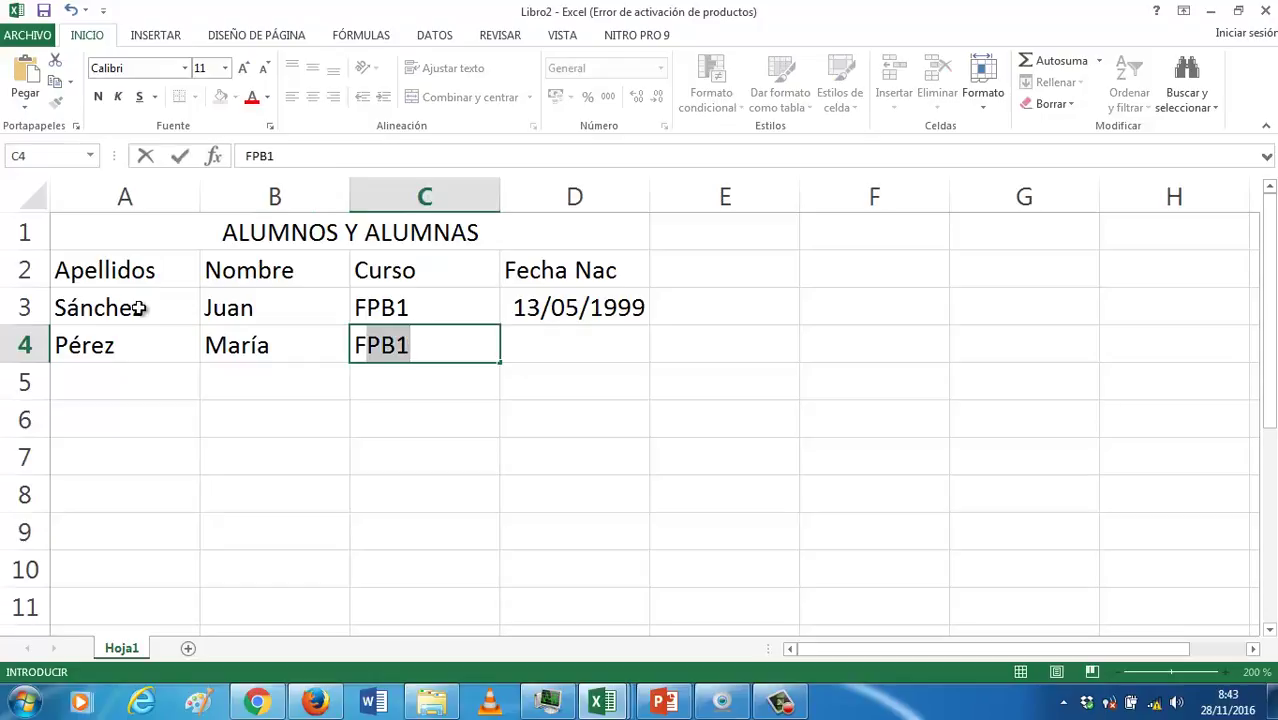
{"action": "type", "text": "PB2"}
{"action": "key", "text": "Tab"}
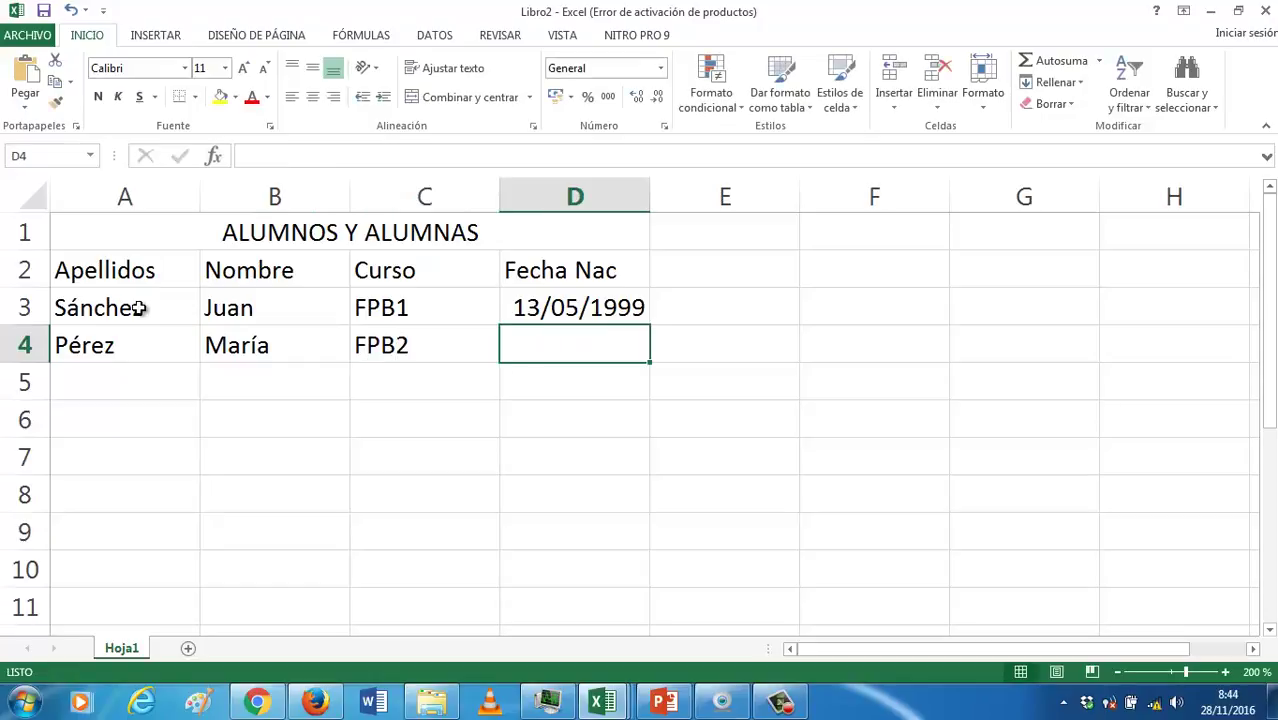
{"action": "type", "text": "16/"}
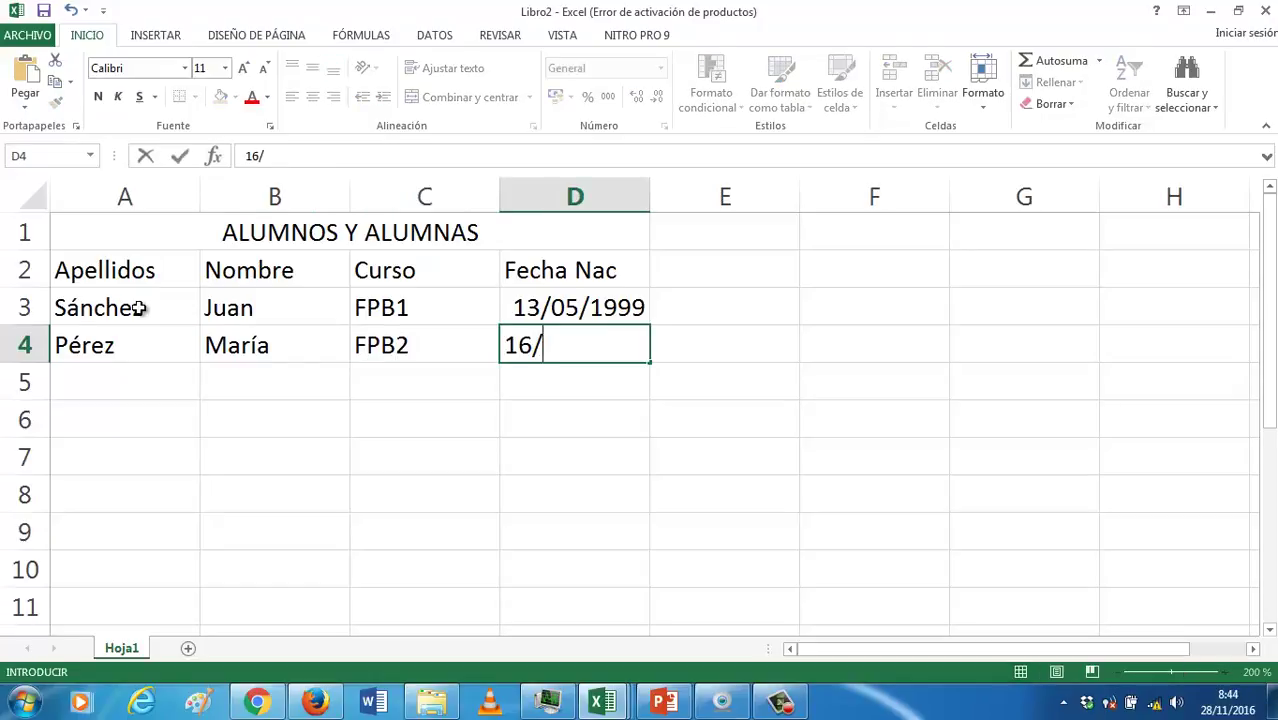
{"action": "type", "text": "06/199"}
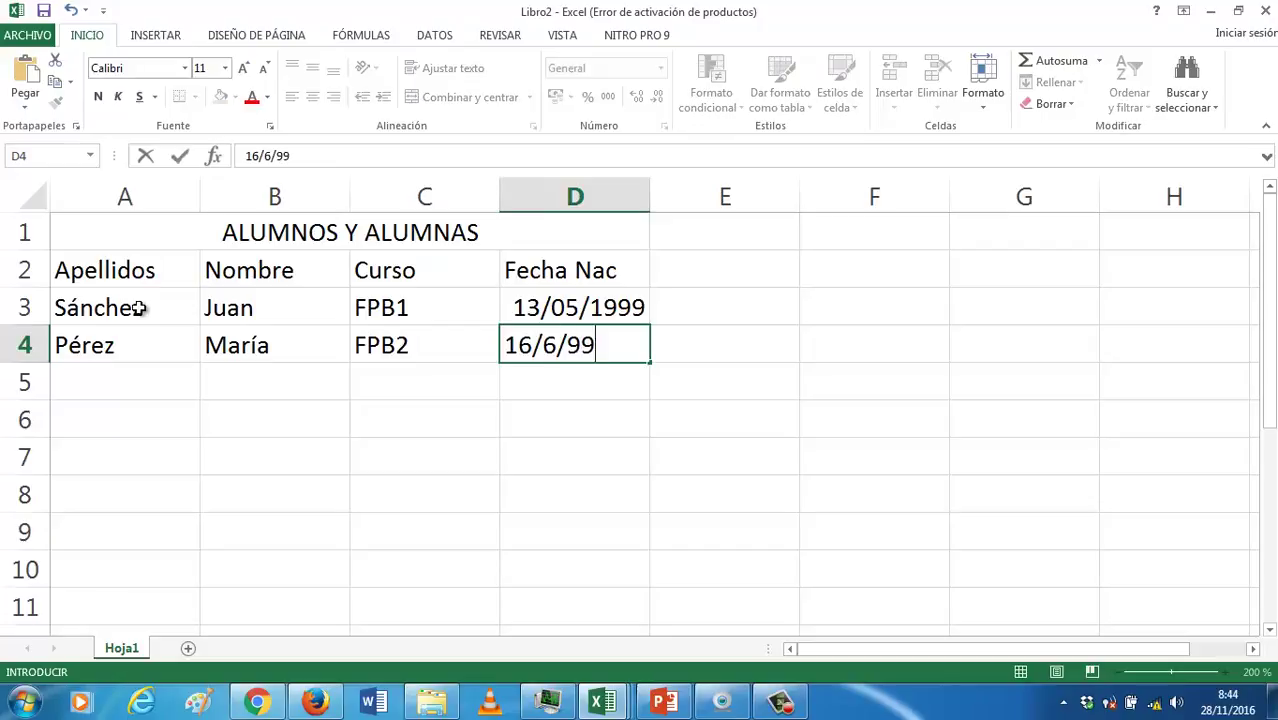
{"action": "key", "text": "Return"}
Enter the row 5 student's surname, first name, course FPB1 and birth date 01/01/1999
{"action": "key", "text": "Left"}
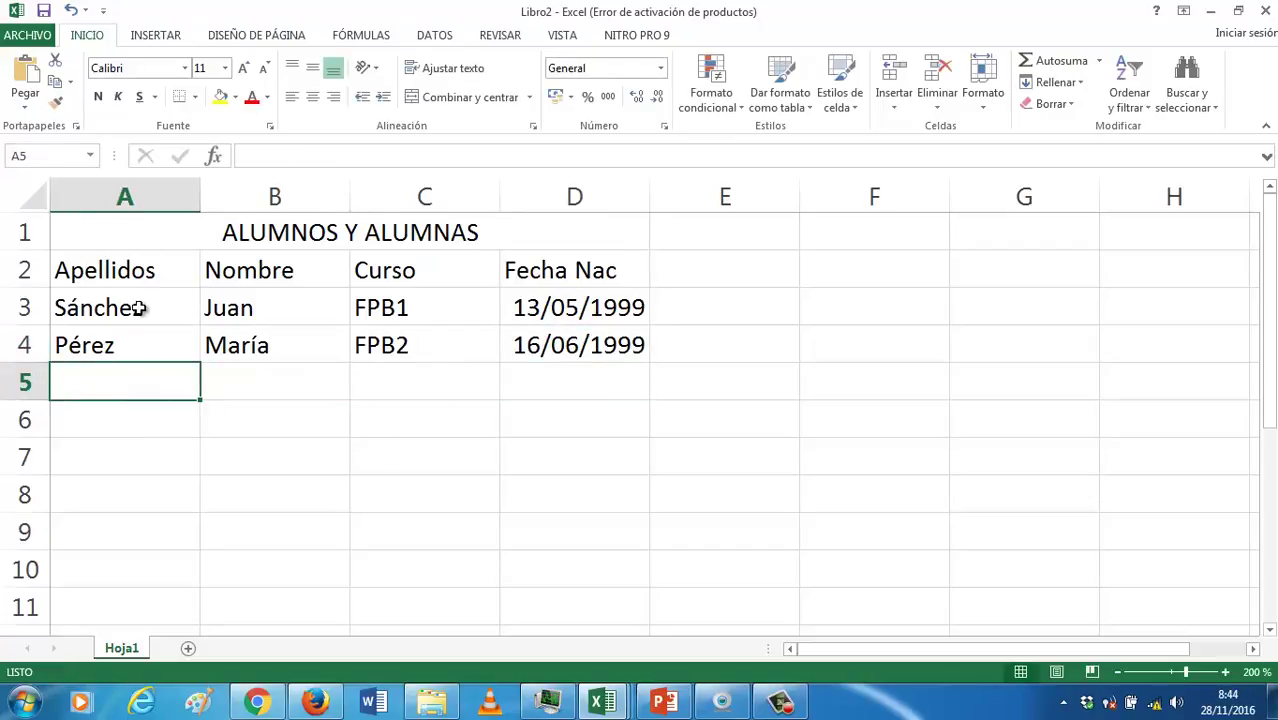
{"action": "type", "text": "rA"}
{"action": "key", "text": "BackSpace"}
{"action": "key", "text": "BackSpace"}
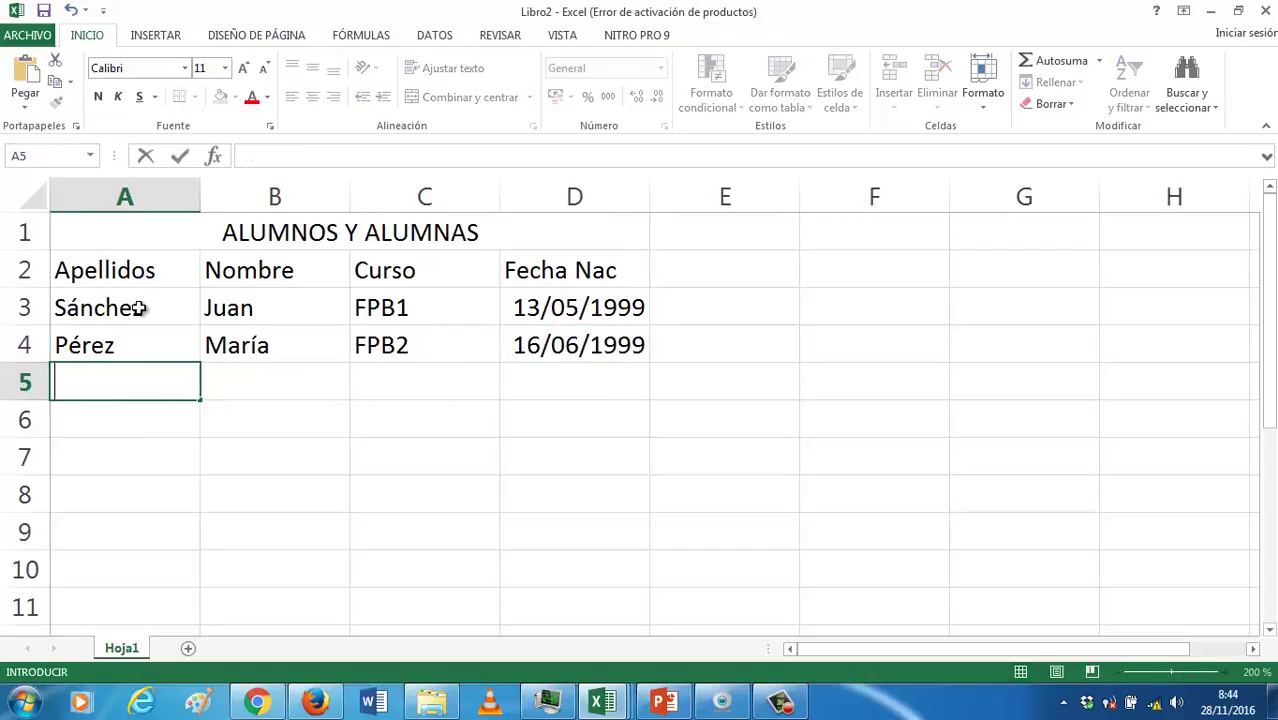
{"action": "type", "text": "Rajoy"}
{"action": "key", "text": "Tab"}
{"action": "type", "text": "Juan"}
{"action": "key", "text": "Tab"}
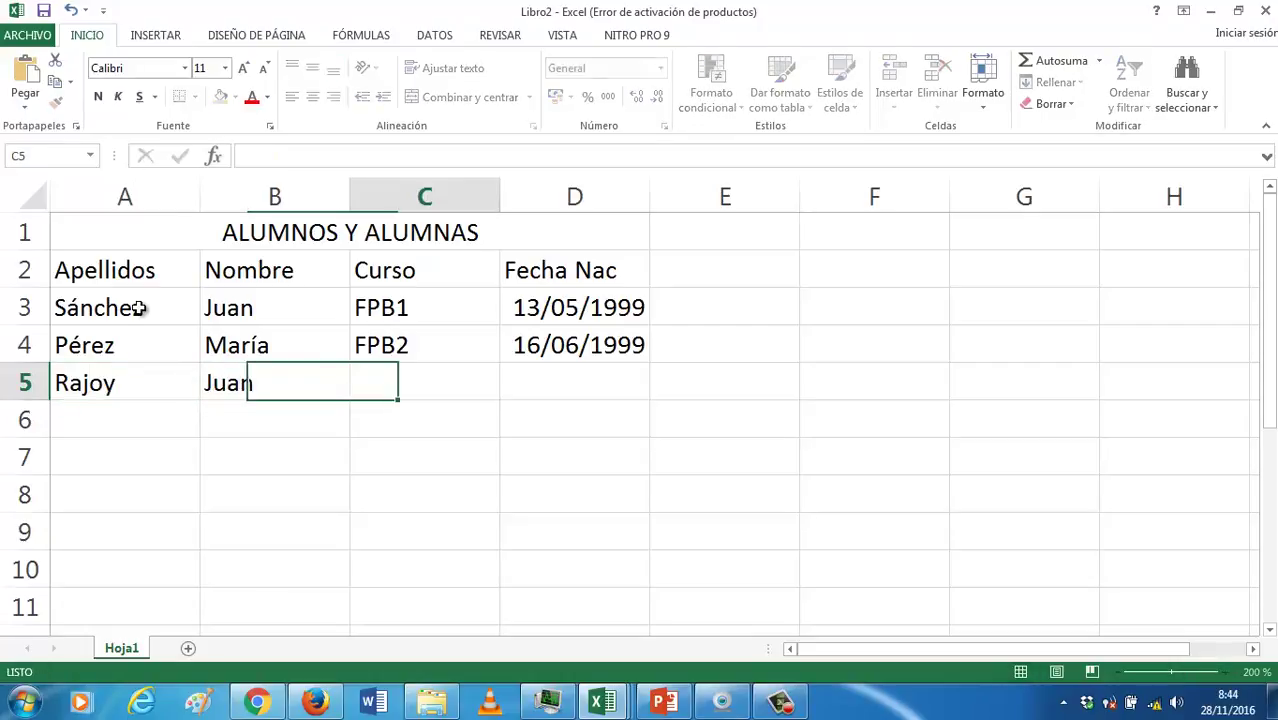
{"action": "type", "text": "f"}
{"action": "key", "text": "BackSpace"}
{"action": "type", "text": "F"}
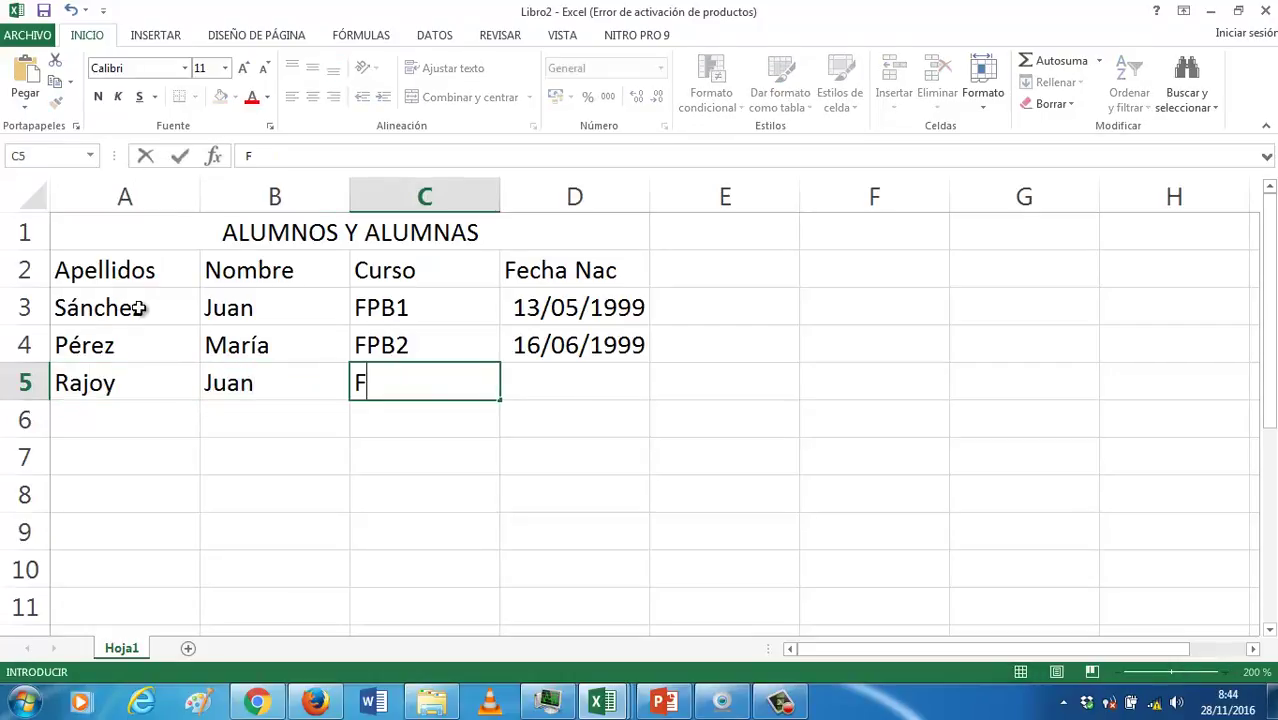
{"action": "type", "text": "PB1"}
{"action": "key", "text": "Tab"}
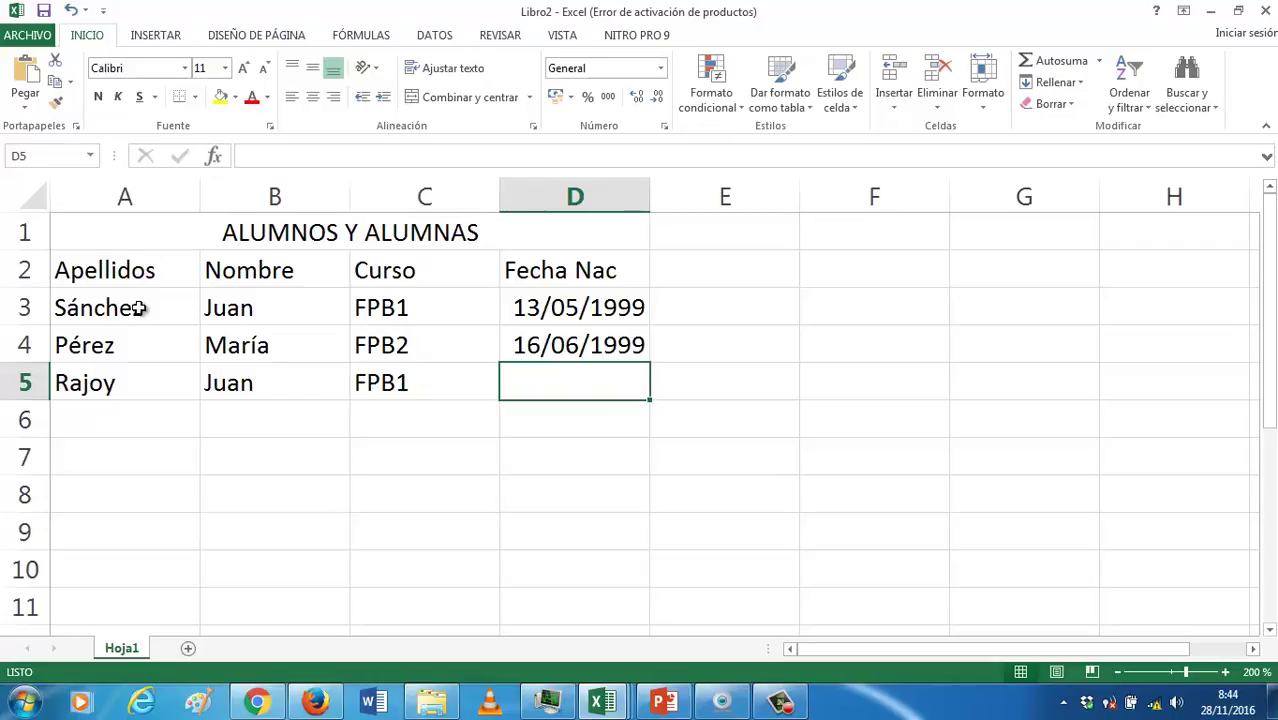
{"action": "type", "text": "1/"}
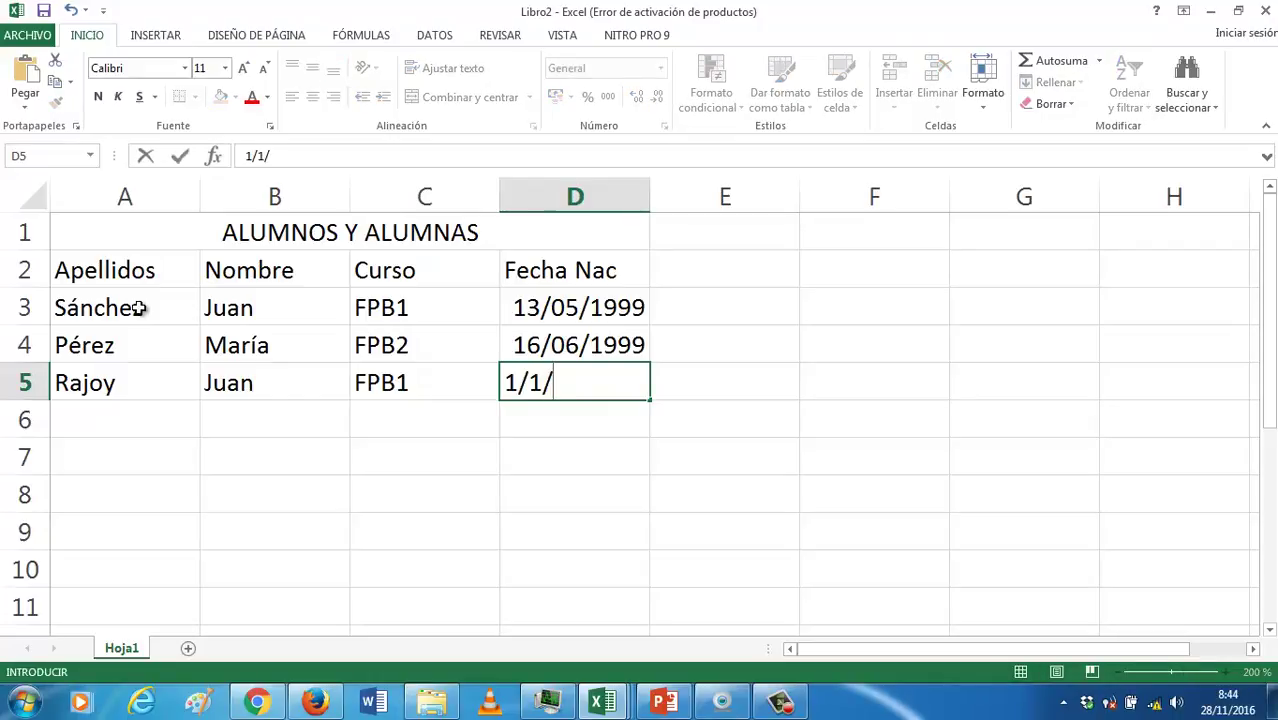
{"action": "type", "text": "01/1999"}
{"action": "key", "text": "Return"}
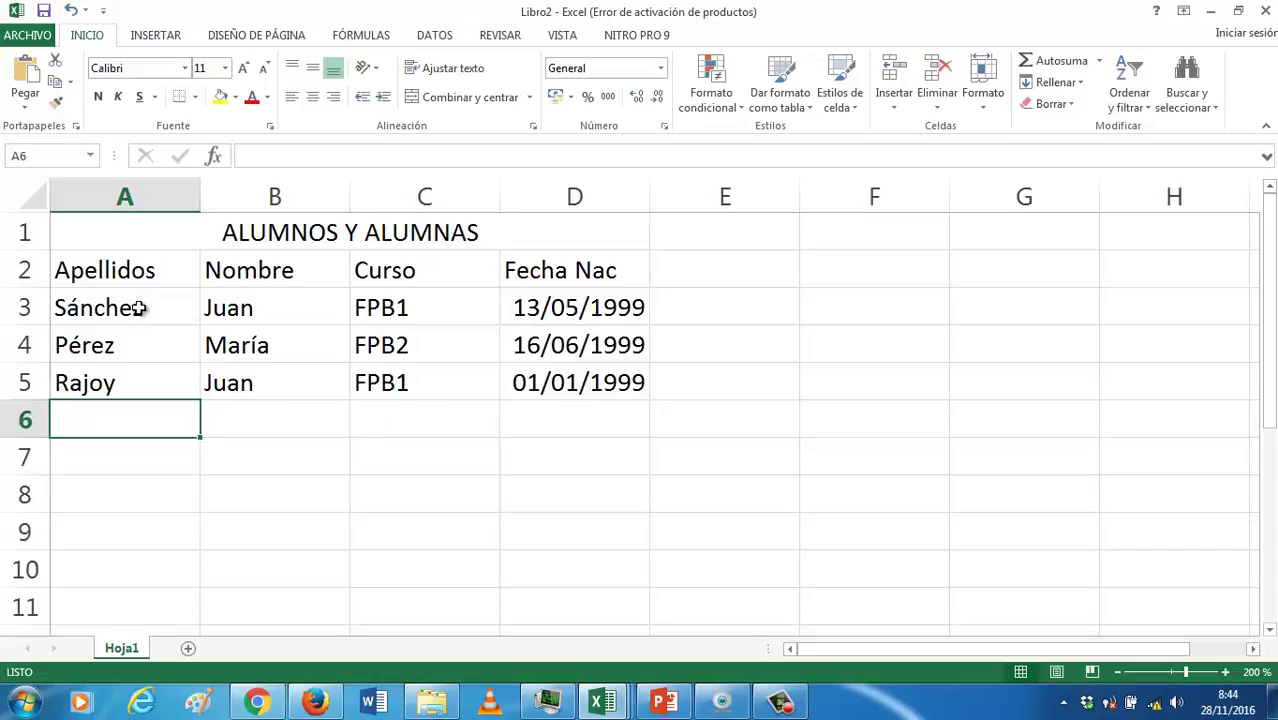
Enter the row 6 student's surname, first name, course FPB2 and birth date 01/03/1999
{"action": "type", "text": "cOS"}
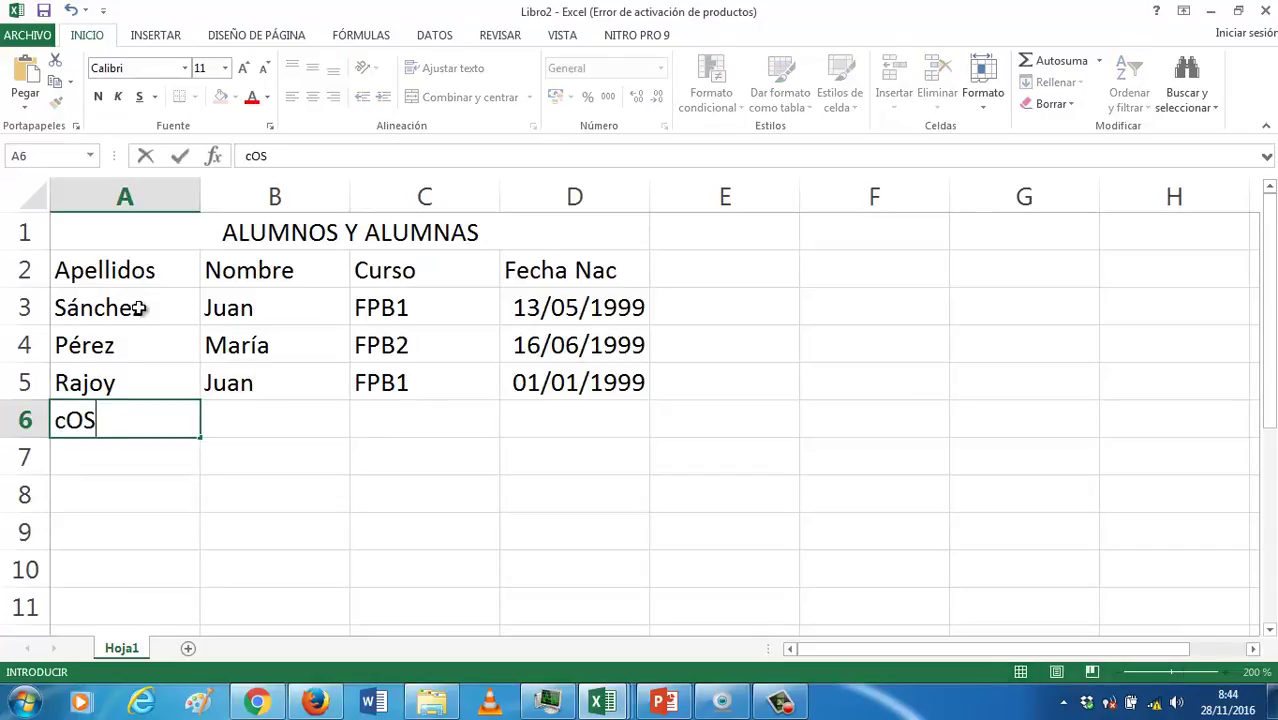
{"action": "type", "text": "P"}
{"action": "key", "text": "BackSpace"}
{"action": "key", "text": "BackSpace"}
{"action": "key", "text": "BackSpace"}
{"action": "key", "text": "BackSpace"}
{"action": "type", "text": "Cosp"}
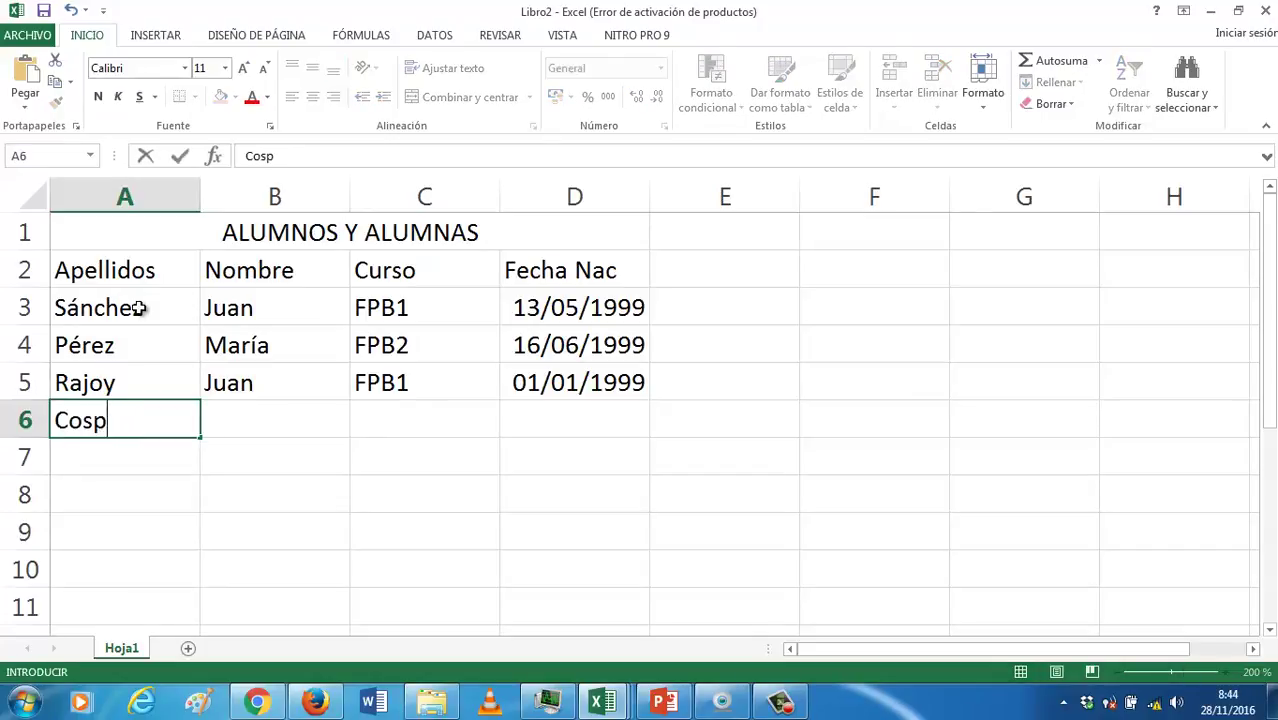
{"action": "type", "text": "edal"}
{"action": "key", "text": "Tab"}
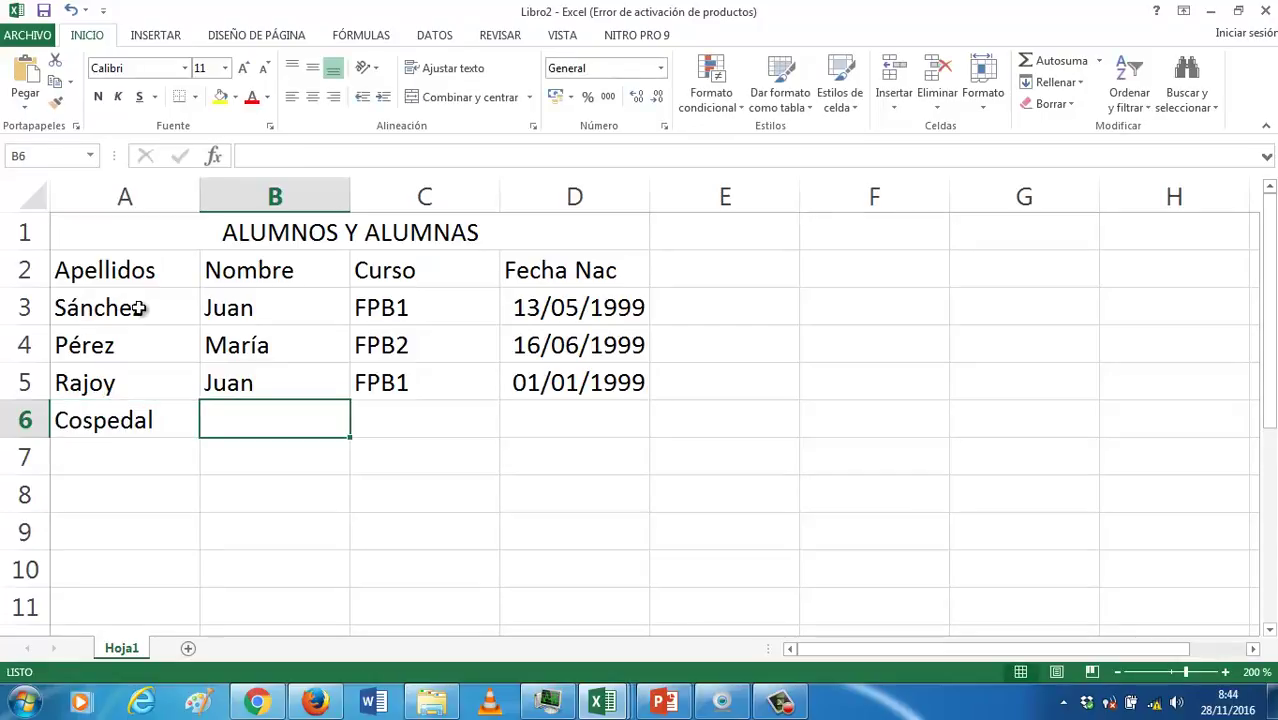
{"action": "type", "text": "Juan"}
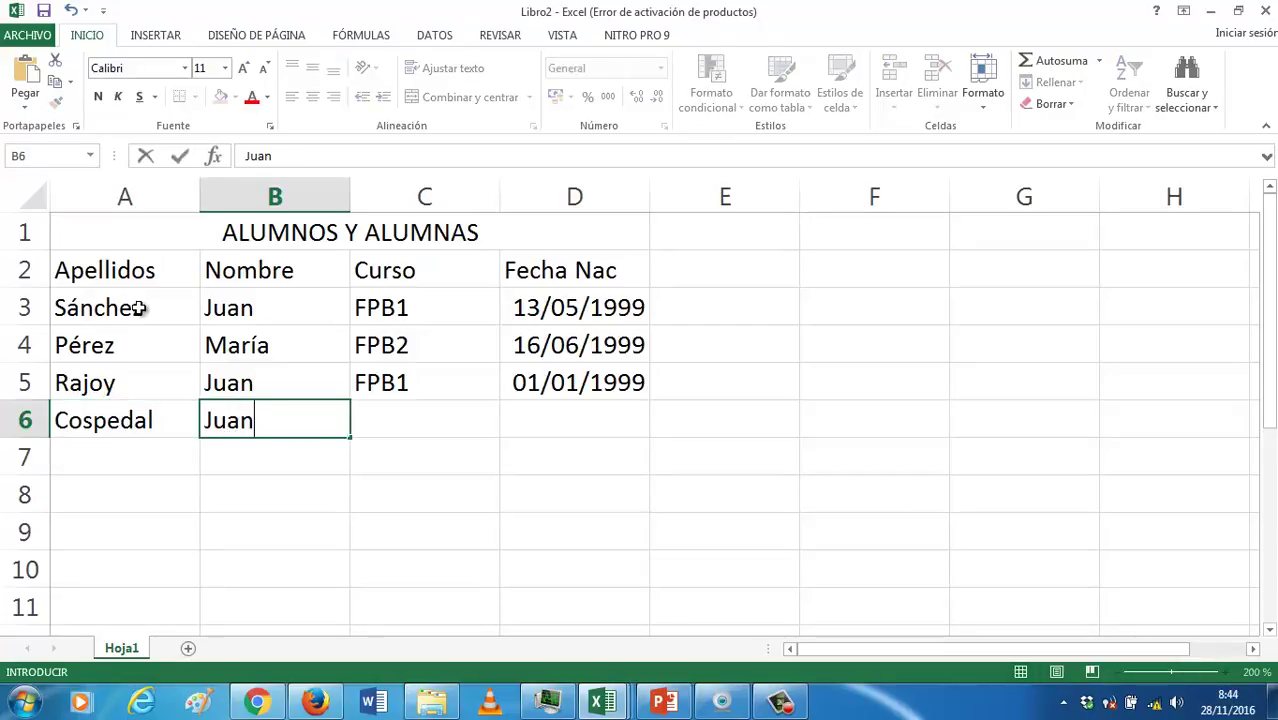
{"action": "type", "text": "a"}
{"action": "key", "text": "Tab"}
{"action": "type", "text": "F"}
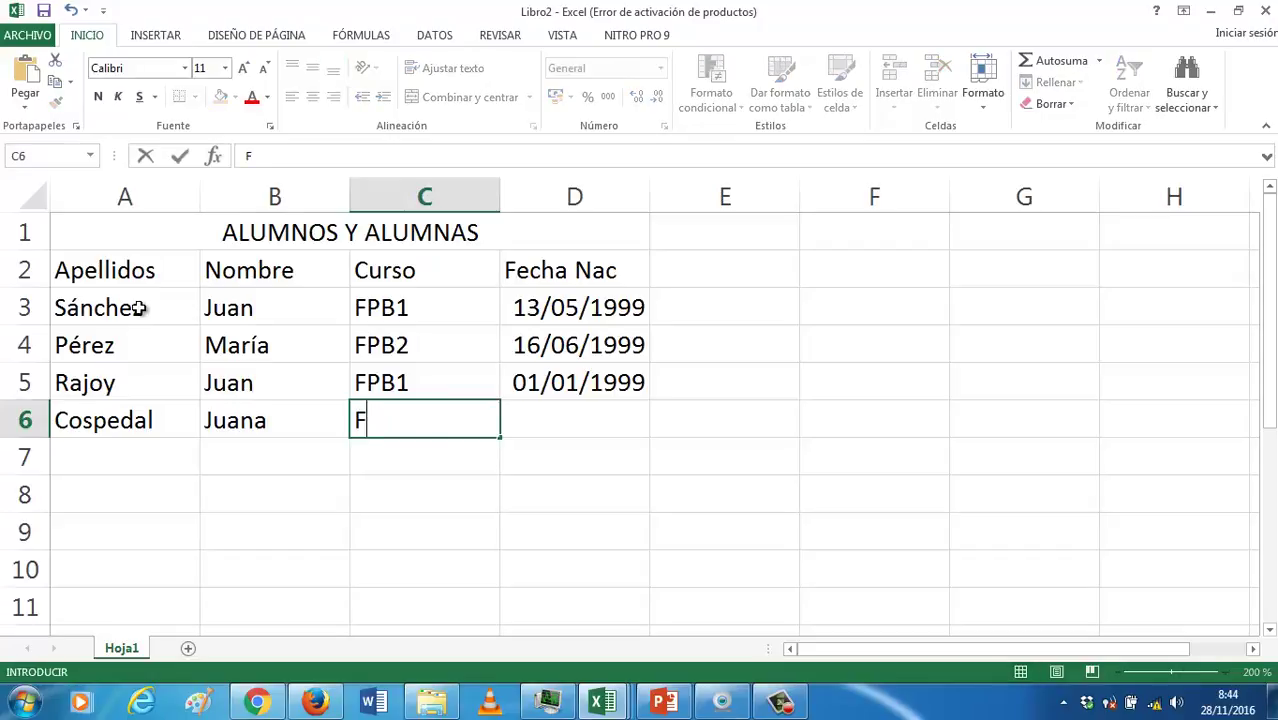
{"action": "type", "text": "PB2"}
{"action": "key", "text": "Tab"}
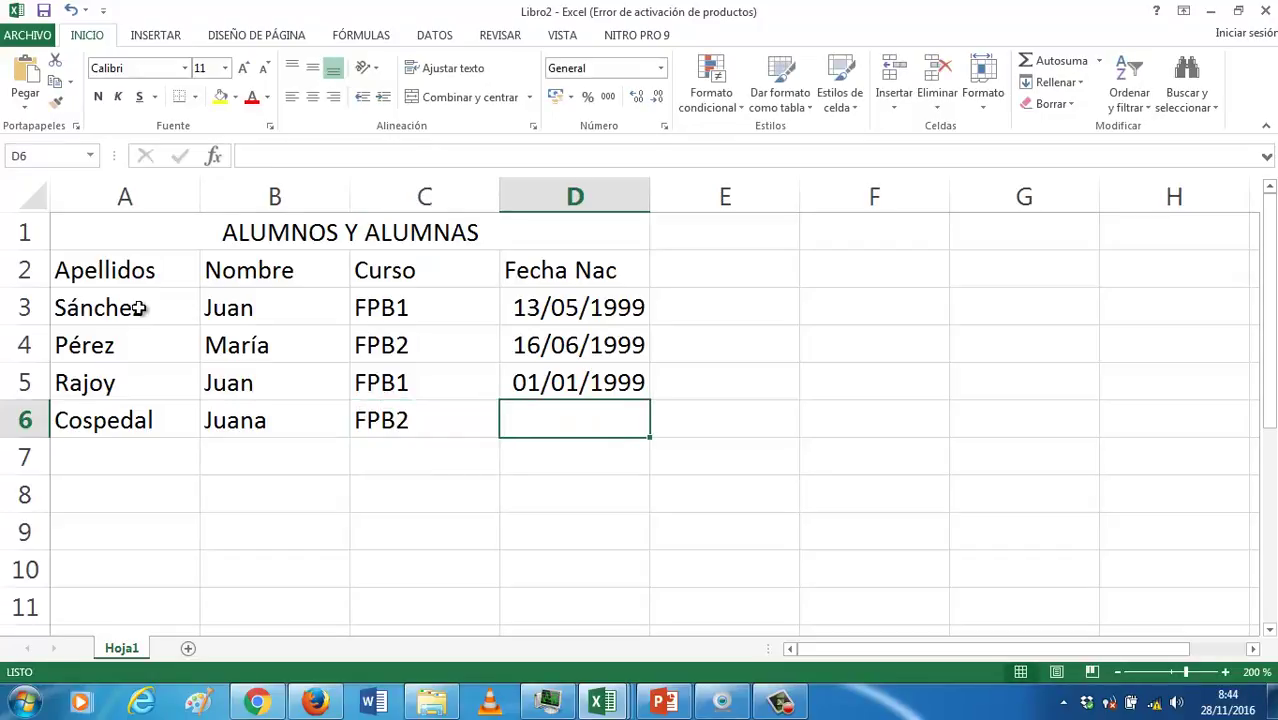
{"action": "type", "text": "01/"}
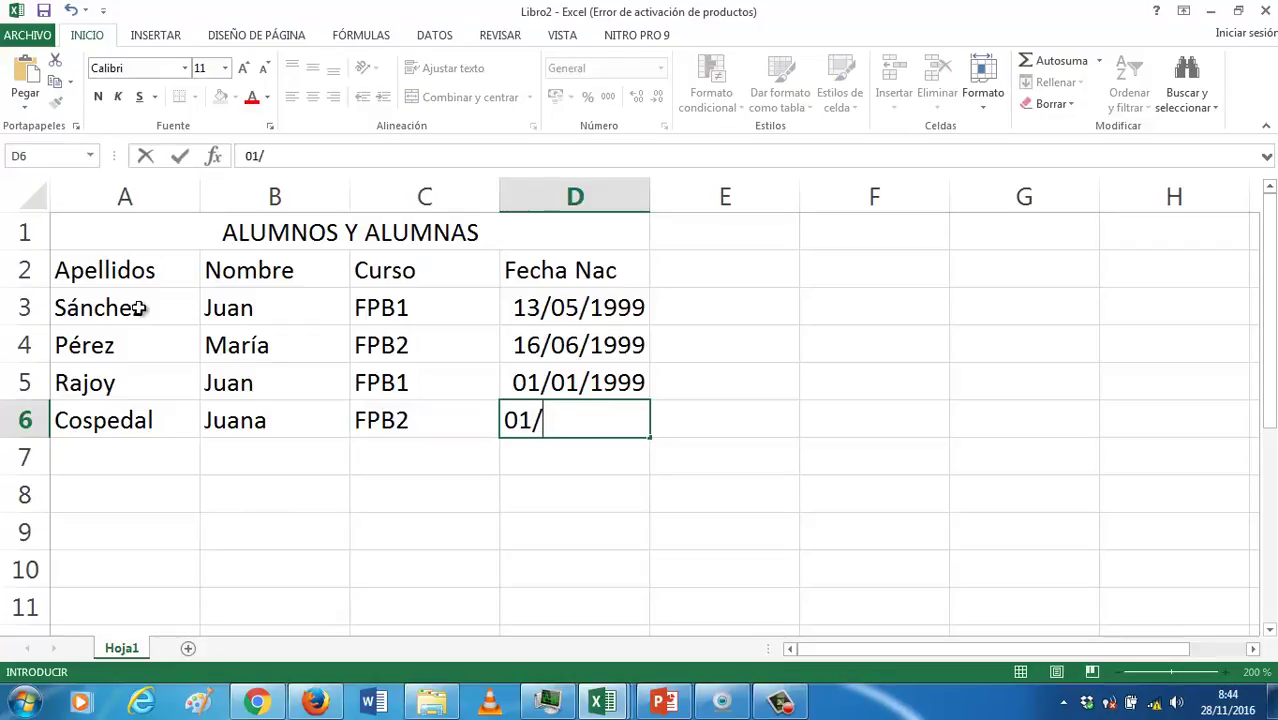
{"action": "type", "text": "0"}
{"action": "type", "text": "3/1999"}
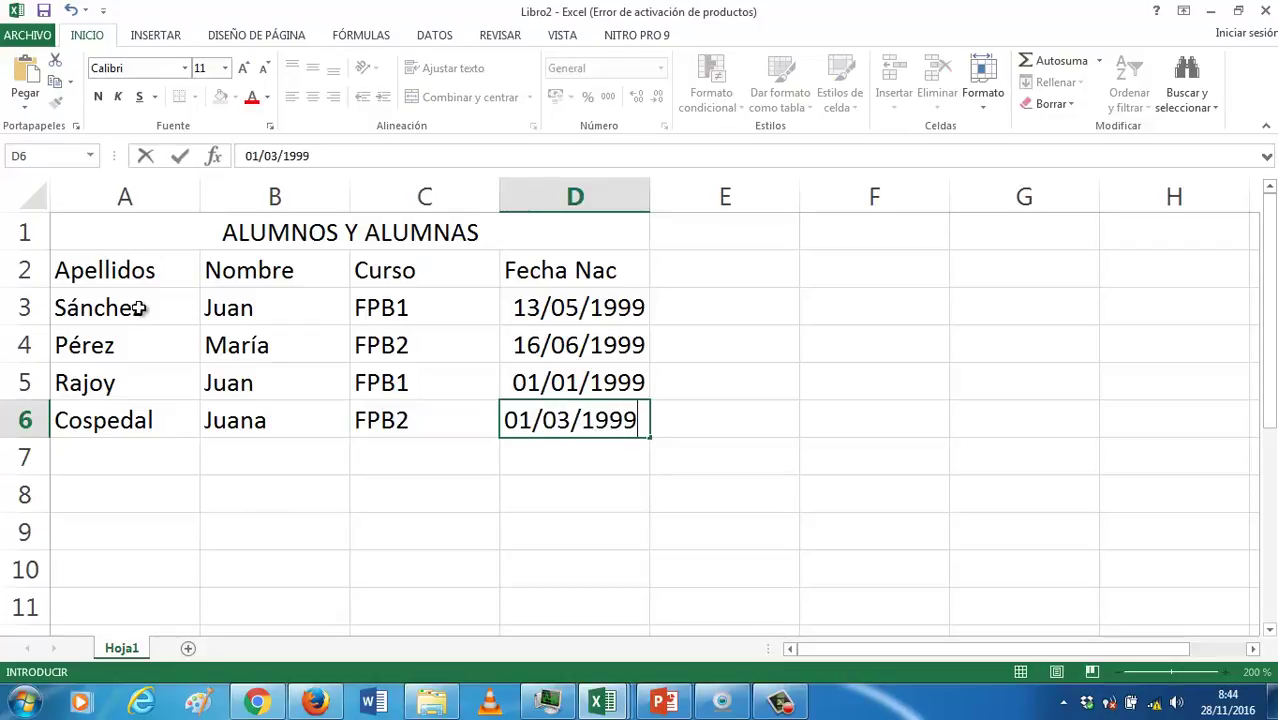
{"action": "key", "text": "Return"}
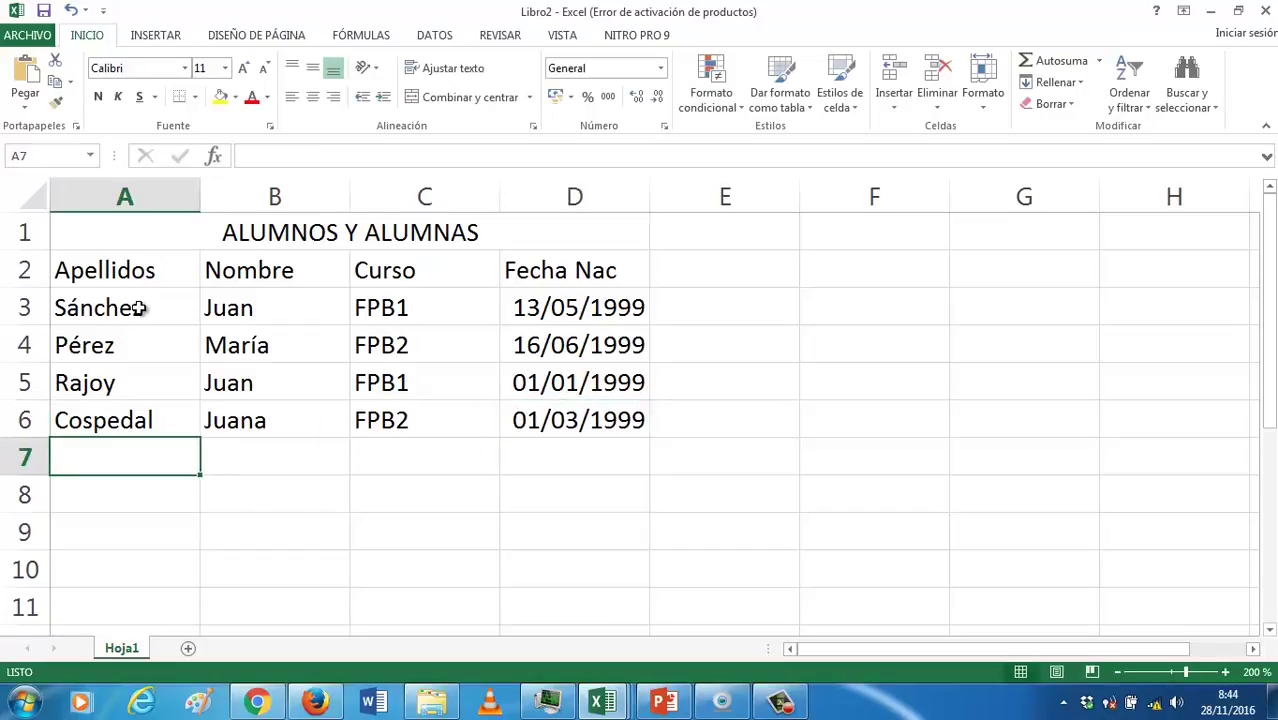
Enter the row 7 student's surname, first name, course FPB1 and birth date 25/06/1999
{"action": "type", "text": "rU"}
{"action": "key", "text": "BackSpace"}
{"action": "key", "text": "BackSpace"}
{"action": "key", "text": "BackSpace"}
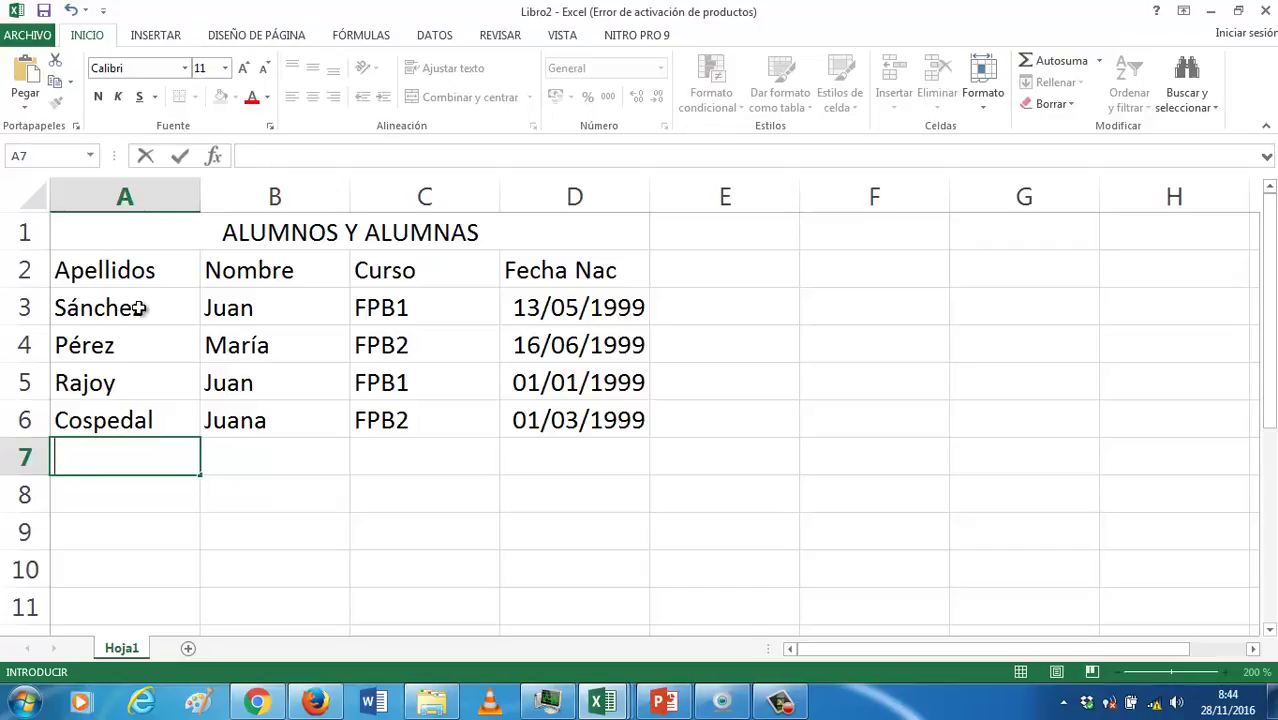
{"action": "type", "text": "Ruiz"}
{"action": "key", "text": "Tab"}
{"action": "type", "text": "Ped"}
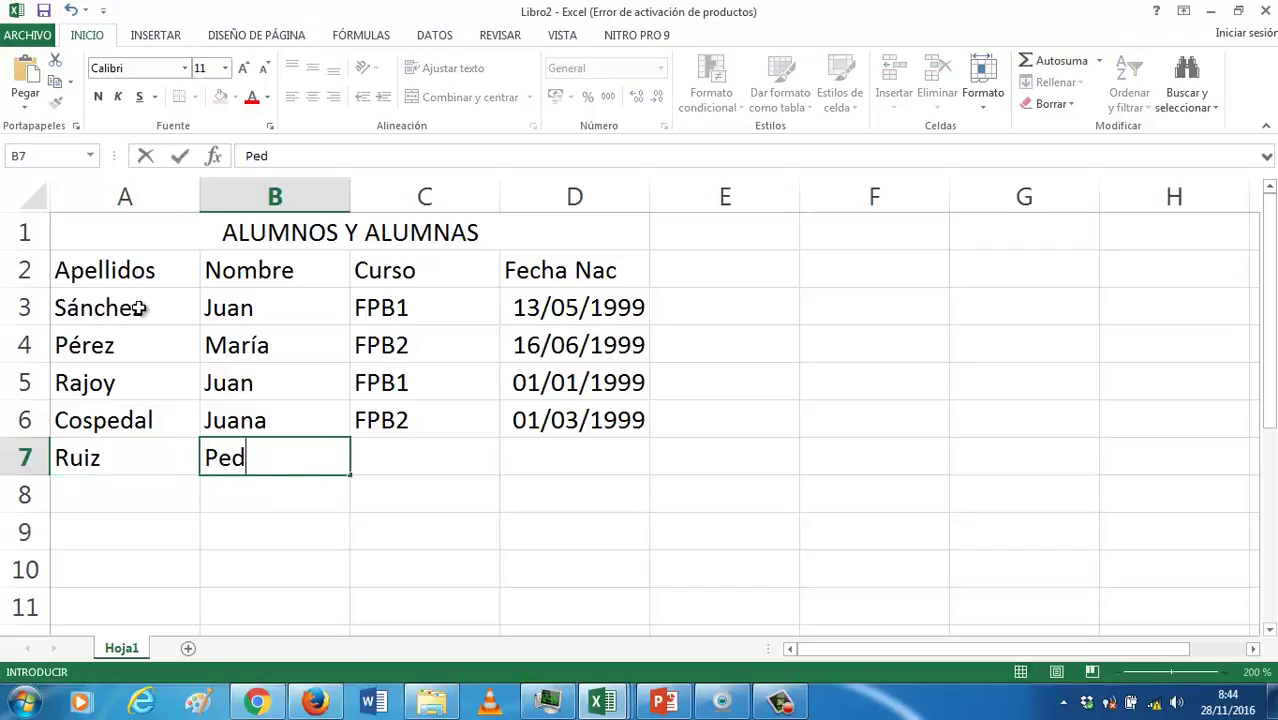
{"action": "type", "text": "ro"}
{"action": "key", "text": "Tab"}
{"action": "type", "text": "FPB1"}
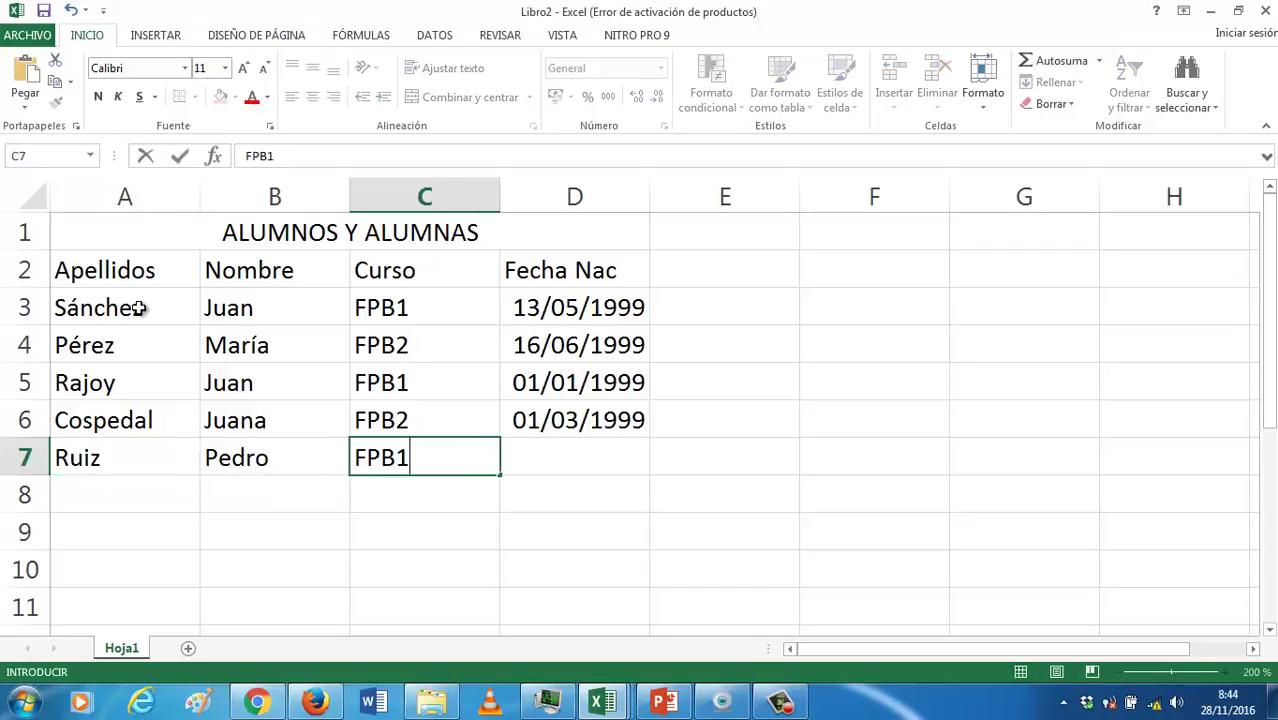
{"action": "key", "text": "Tab"}
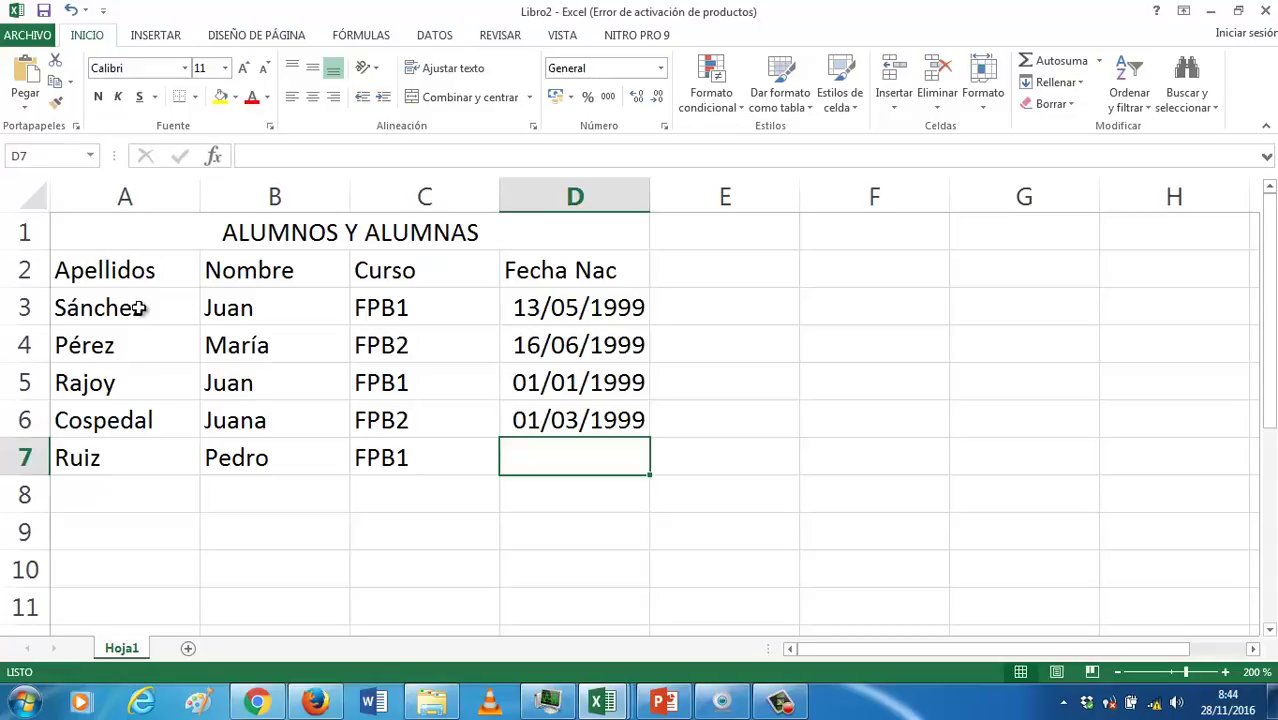
{"action": "type", "text": "25/06/1"}
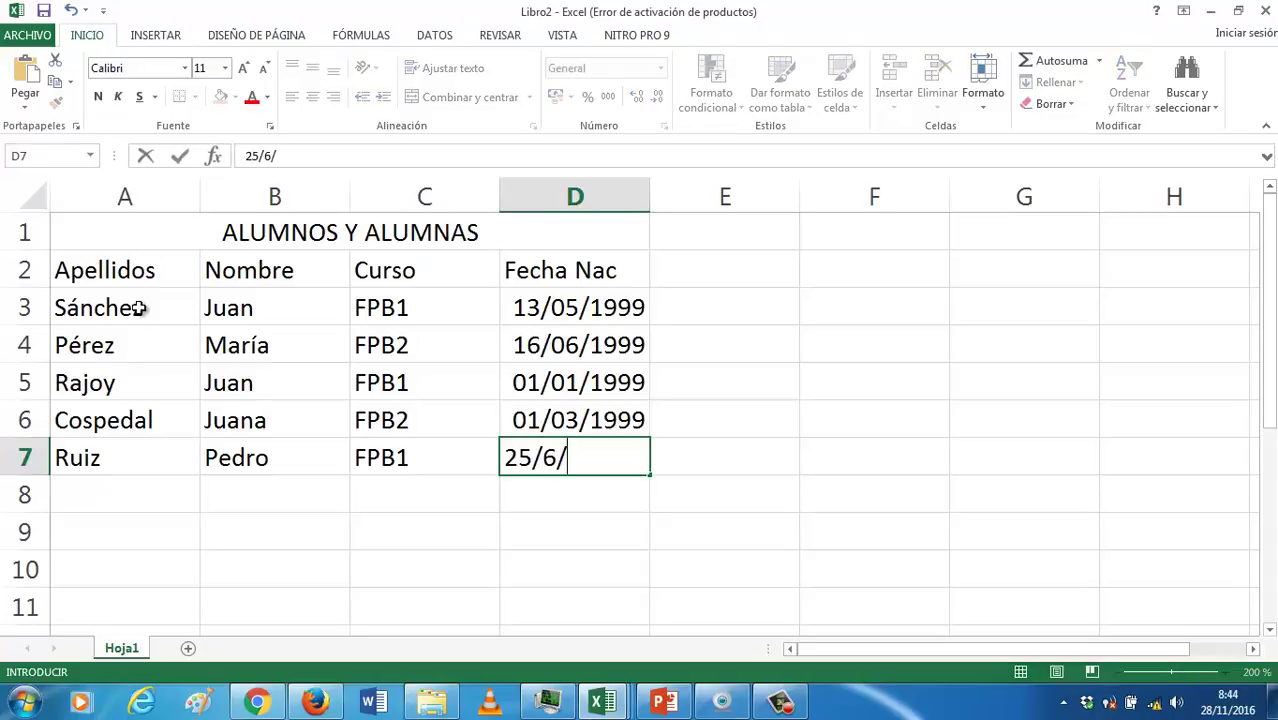
{"action": "type", "text": "99"}
{"action": "key", "text": "Return"}
Enter the row 8 student's surname, first name, course FPB2 and birth date 13/09/1999
{"action": "key", "text": "Left"}
{"action": "key", "text": "Left"}
{"action": "key", "text": "Left"}
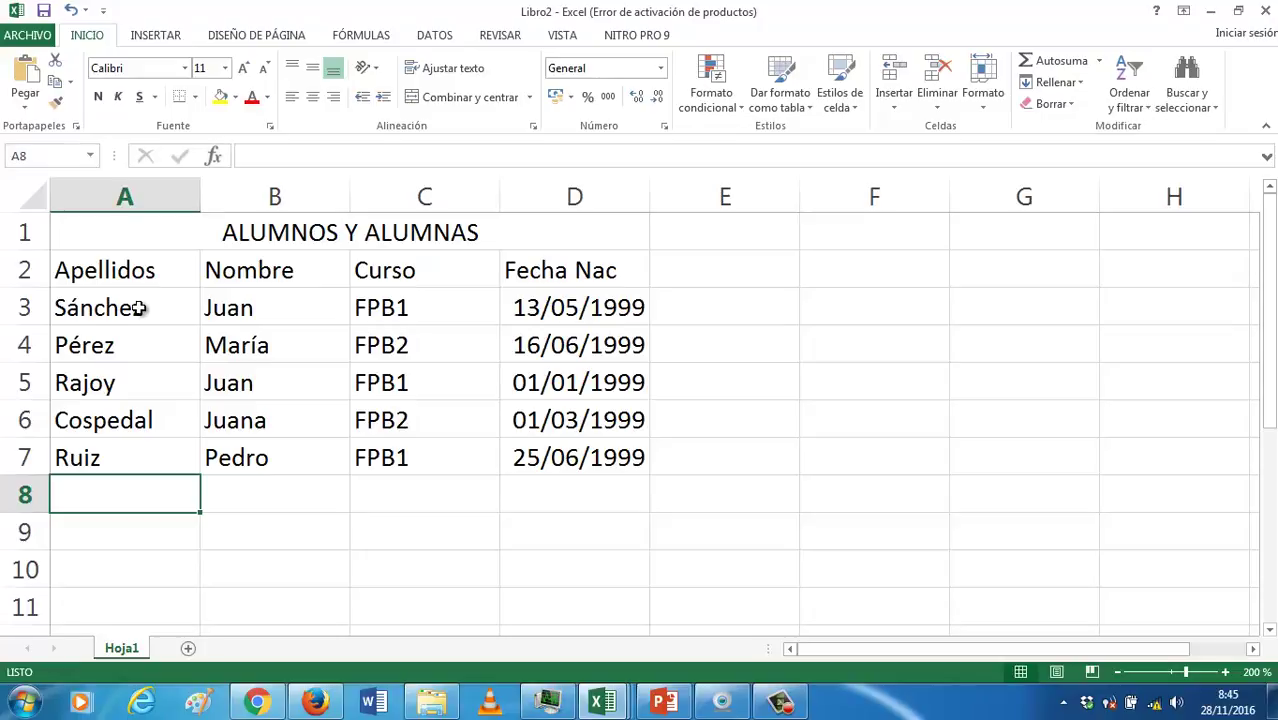
{"action": "type", "text": "C"}
{"action": "key", "text": "BackSpace"}
{"action": "key", "text": "BackSpace"}
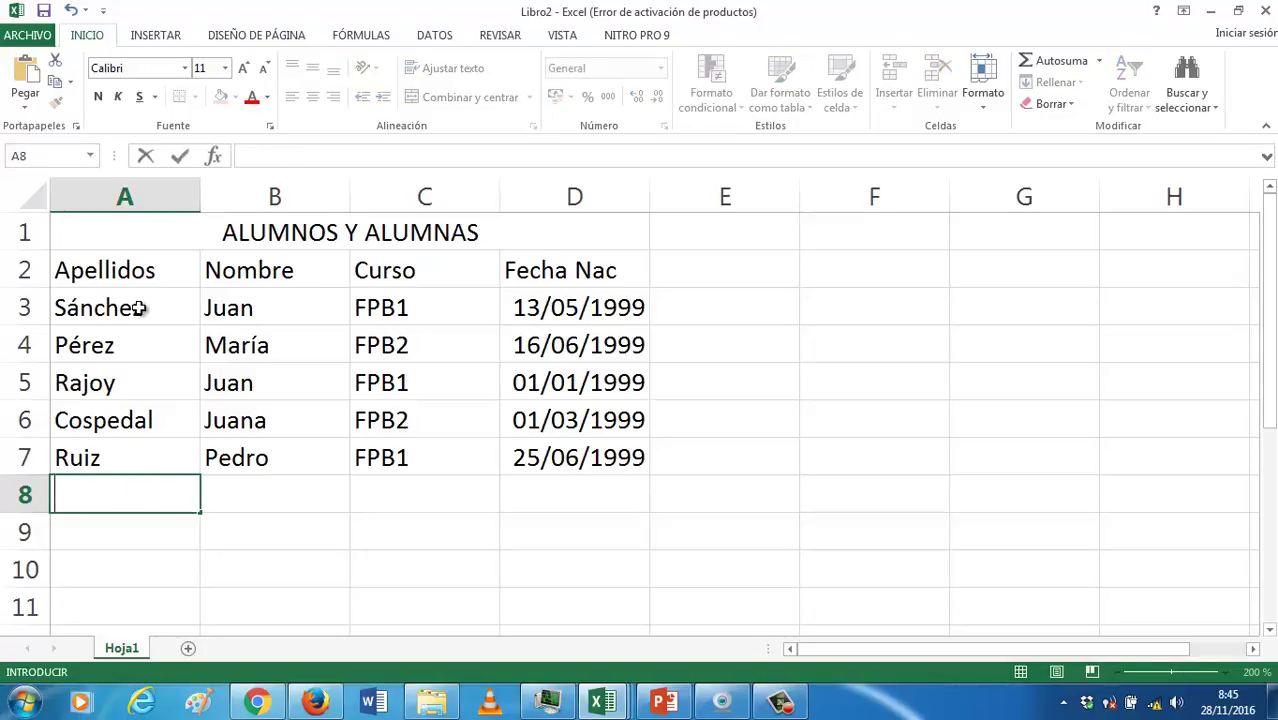
{"action": "type", "text": "Manzano"}
{"action": "key", "text": "Tab"}
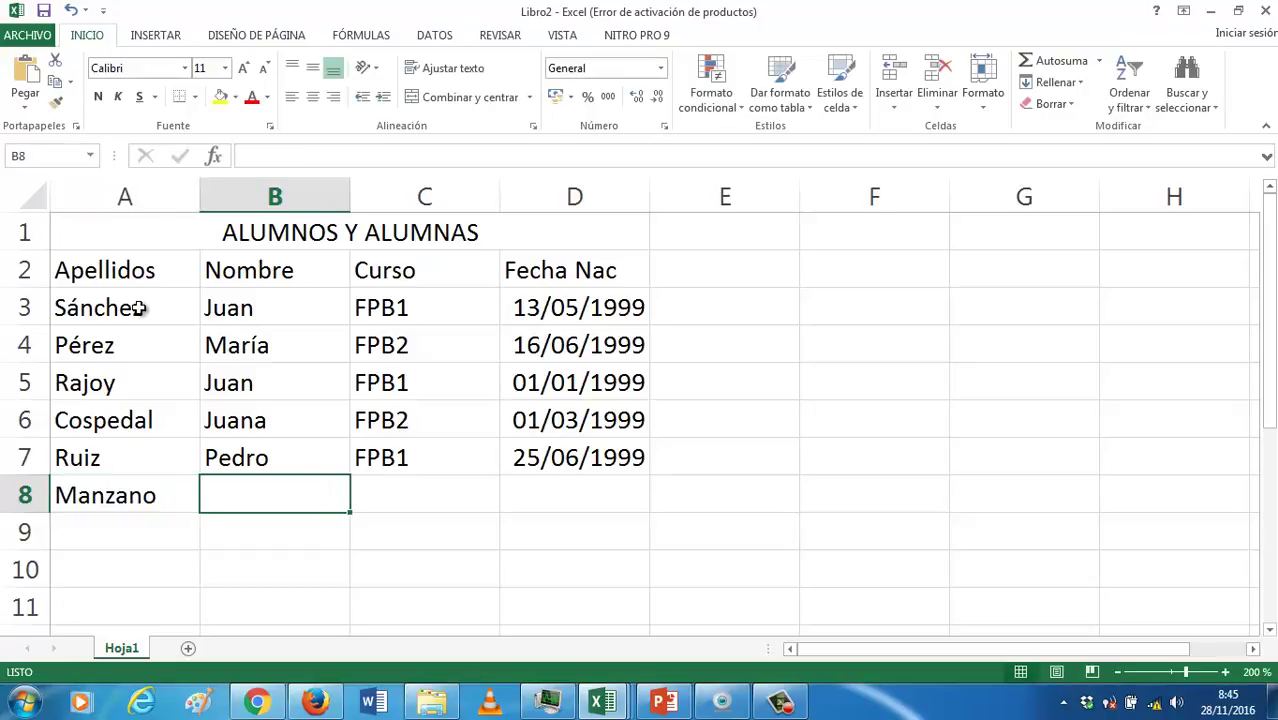
{"action": "type", "text": "I"}
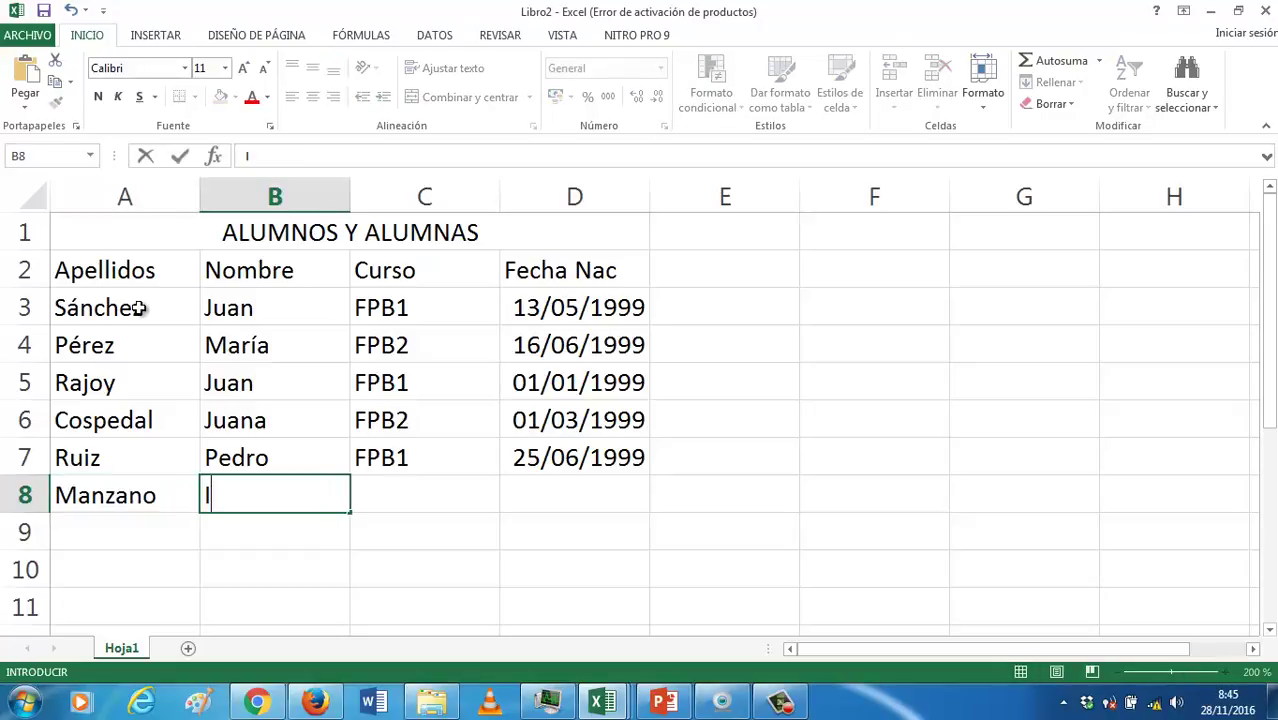
{"action": "type", "text": "vana"}
{"action": "key", "text": "Tab"}
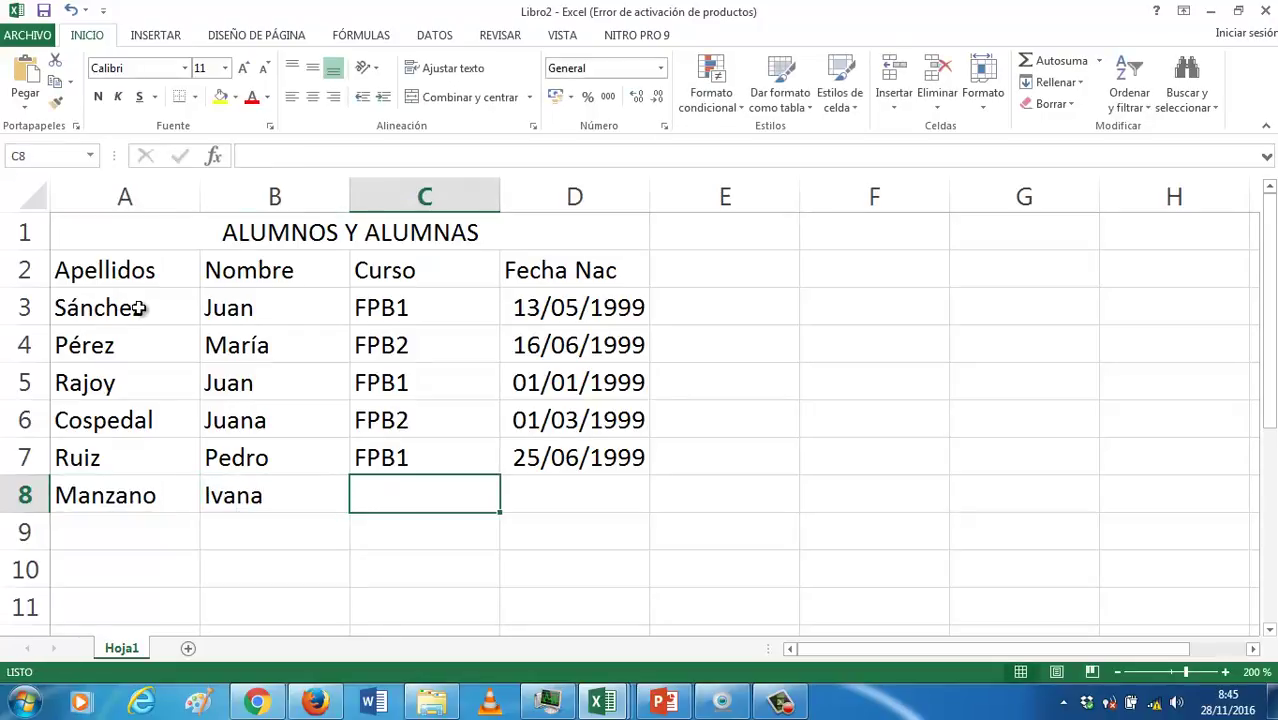
{"action": "type", "text": "FPB2"}
{"action": "key", "text": "Tab"}
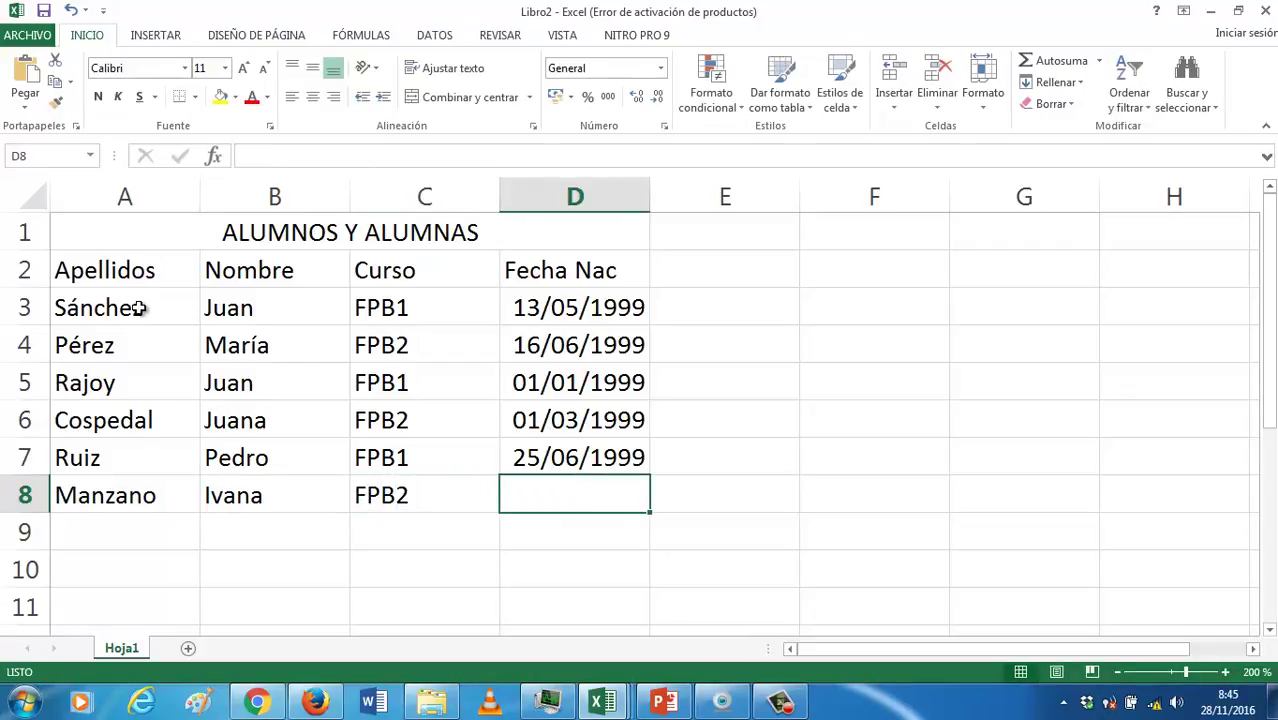
{"action": "type", "text": "13/09/19"}
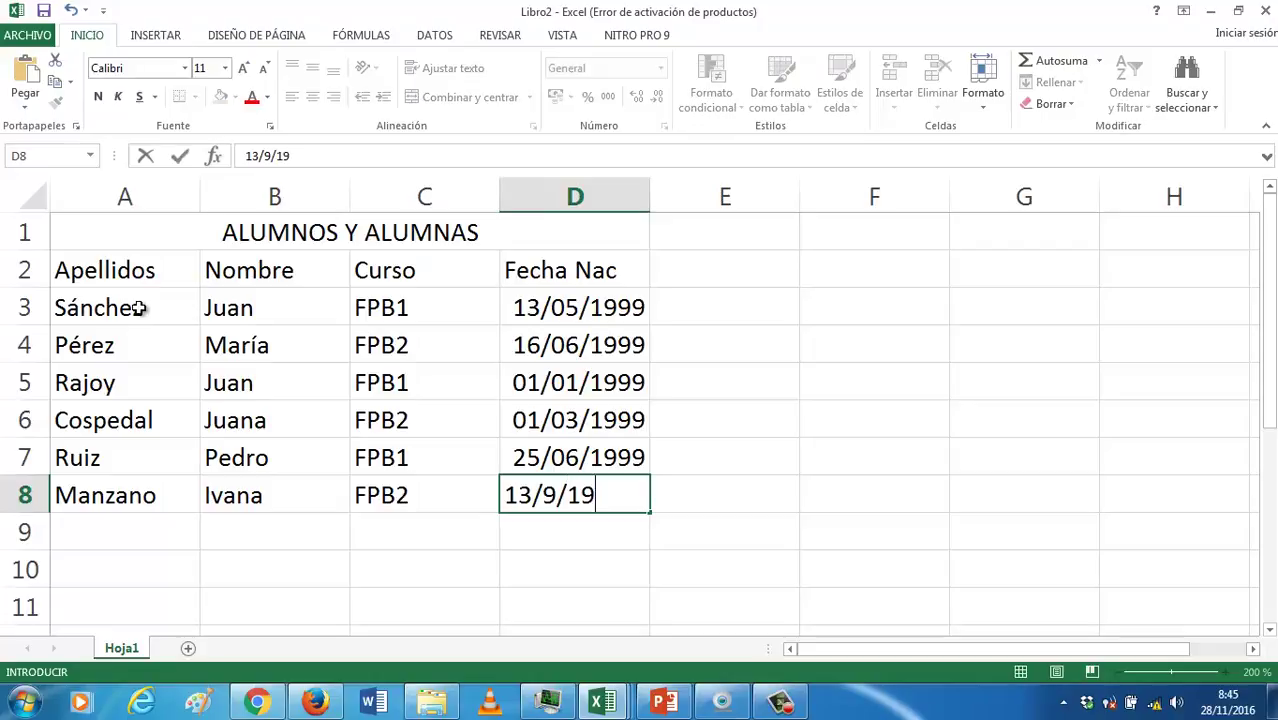
{"action": "type", "text": "99"}
{"action": "key", "text": "Return"}
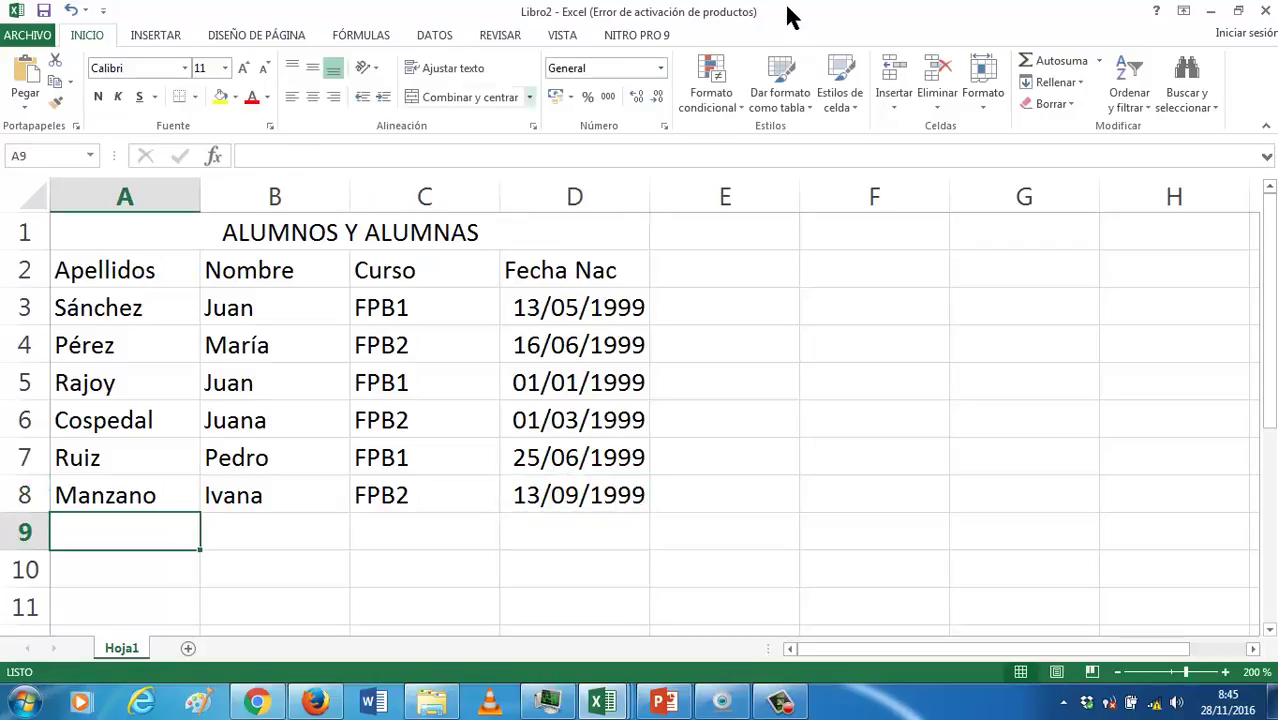
Apply Todos los bordes to A1:D8, then add a Borde de cuadro grueso around it
{"action": "left_click_drag", "start_coordinate": [180, 248], "coordinate": [257, 488]}
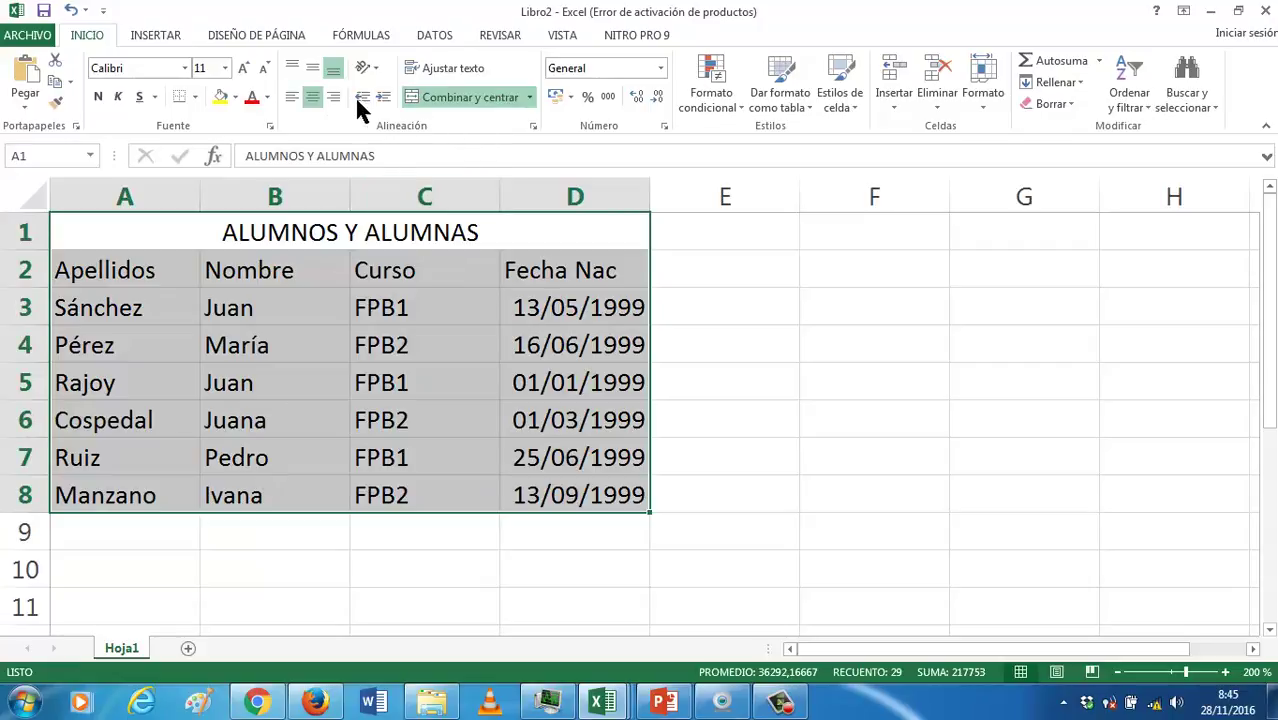
{"action": "left_click", "coordinate": [196, 97]}
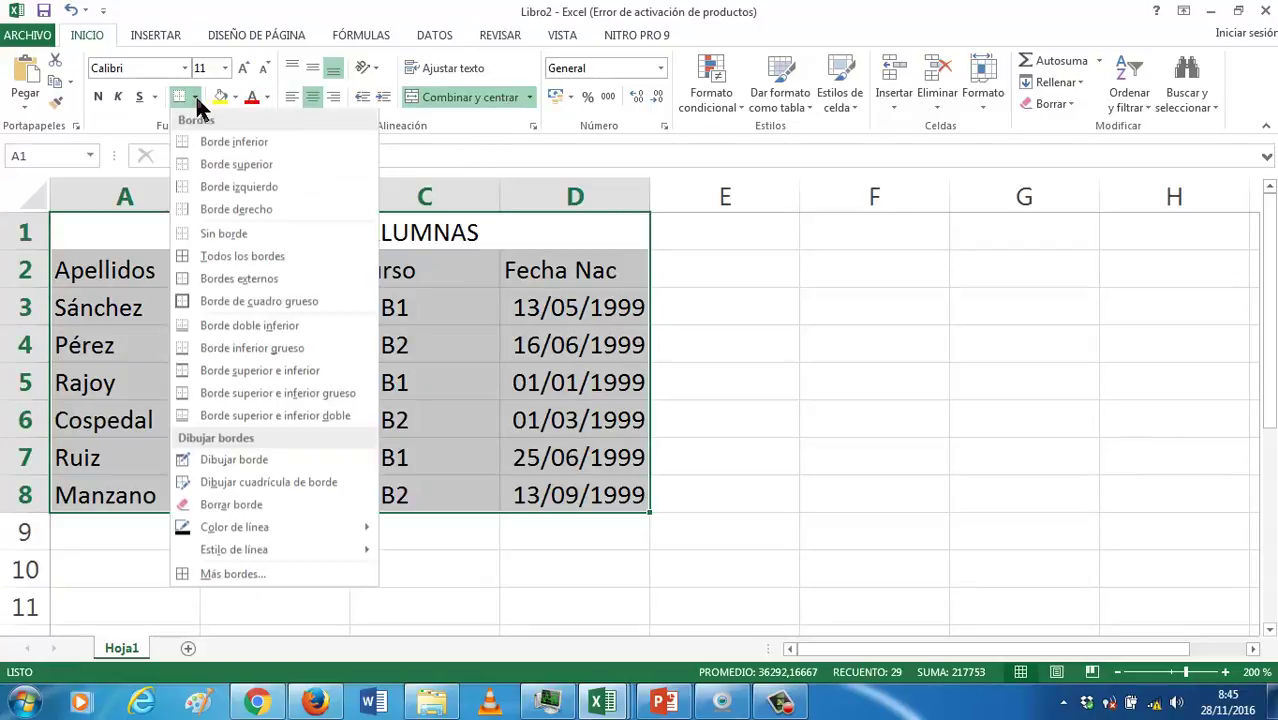
{"action": "left_click", "coordinate": [228, 262]}
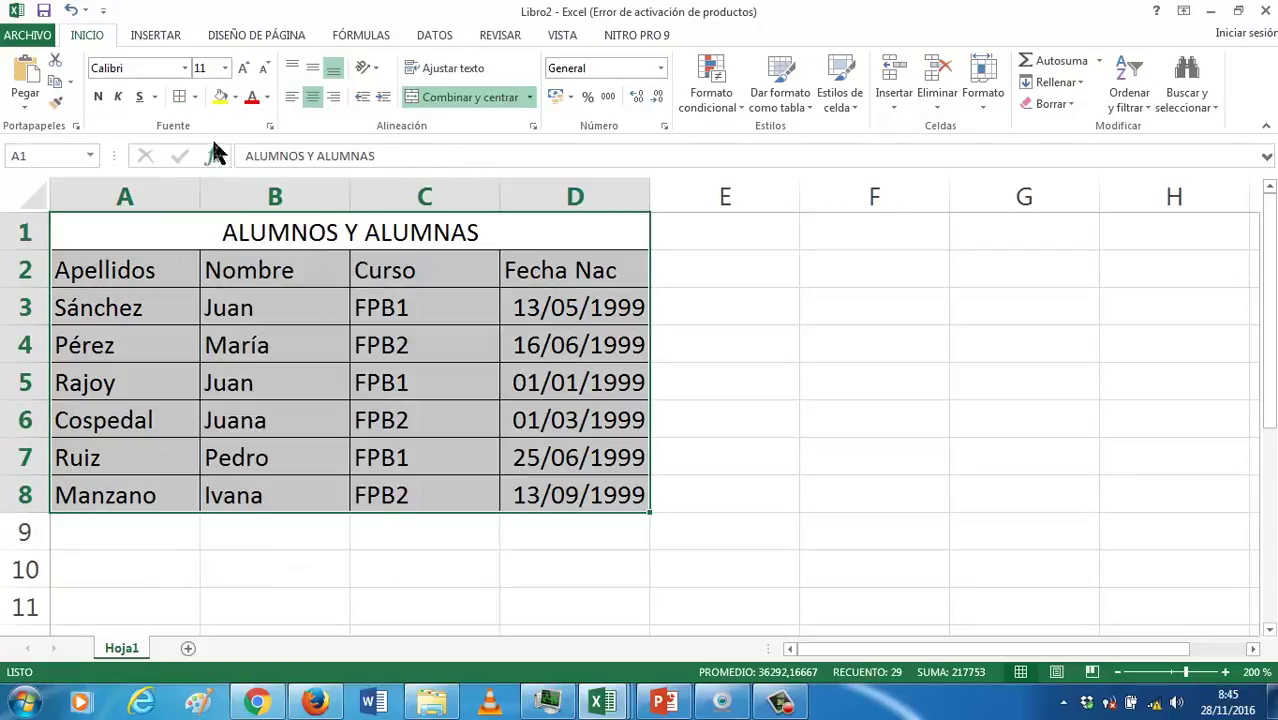
{"action": "left_click", "coordinate": [196, 97]}
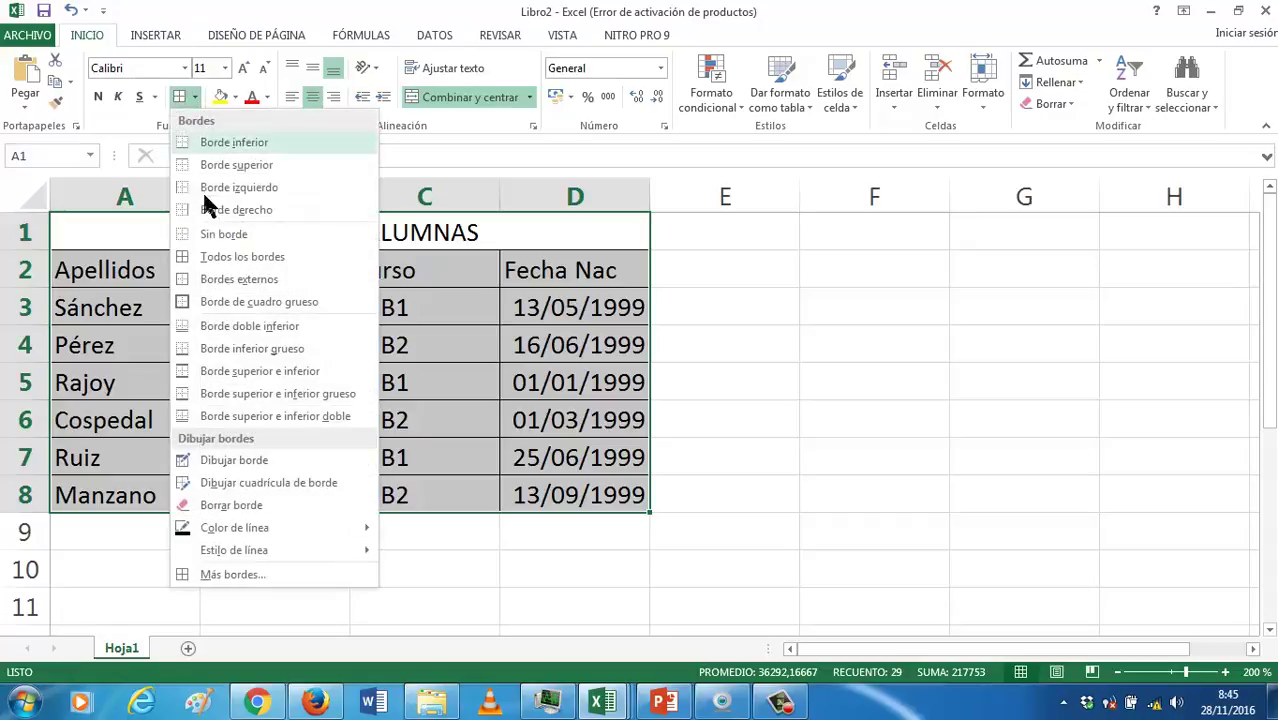
{"action": "left_click", "coordinate": [251, 297]}
{"action": "left_click", "coordinate": [217, 238]}
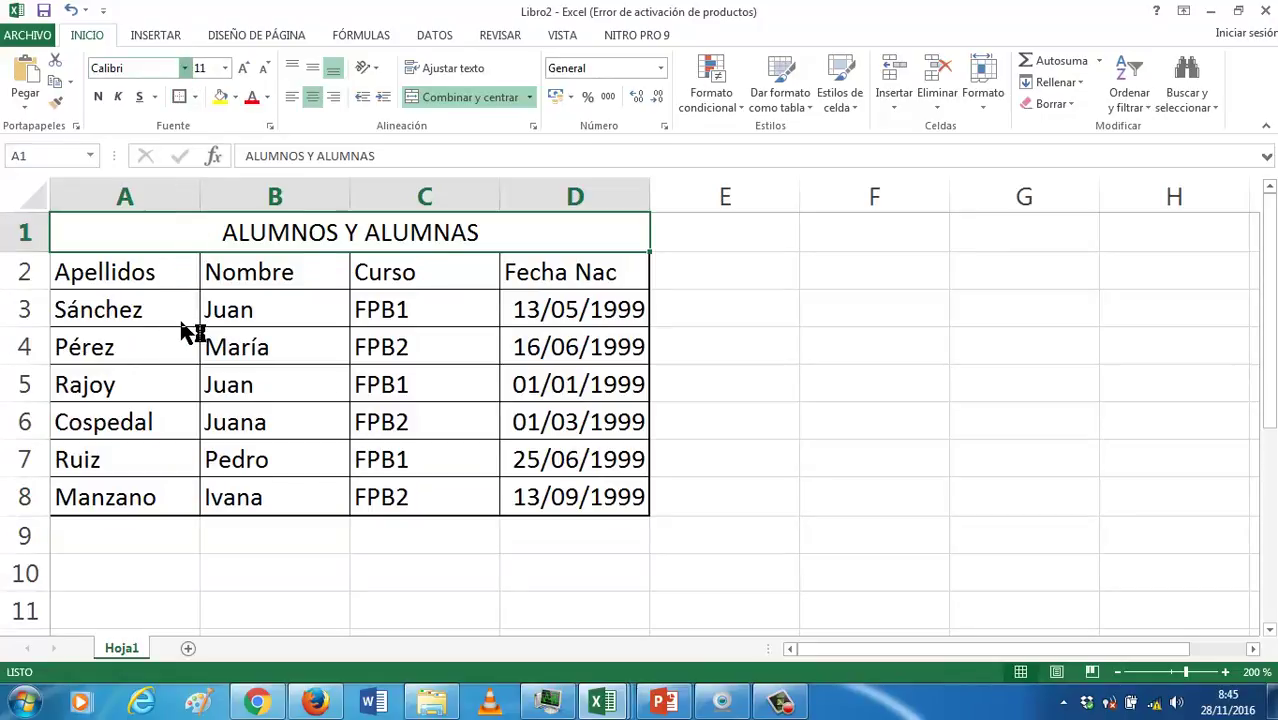
Format the title in BatangChe, bold, size 20
{"action": "key", "text": "alt+h"}
{"action": "key", "text": "f"}
{"action": "key", "text": "f"}
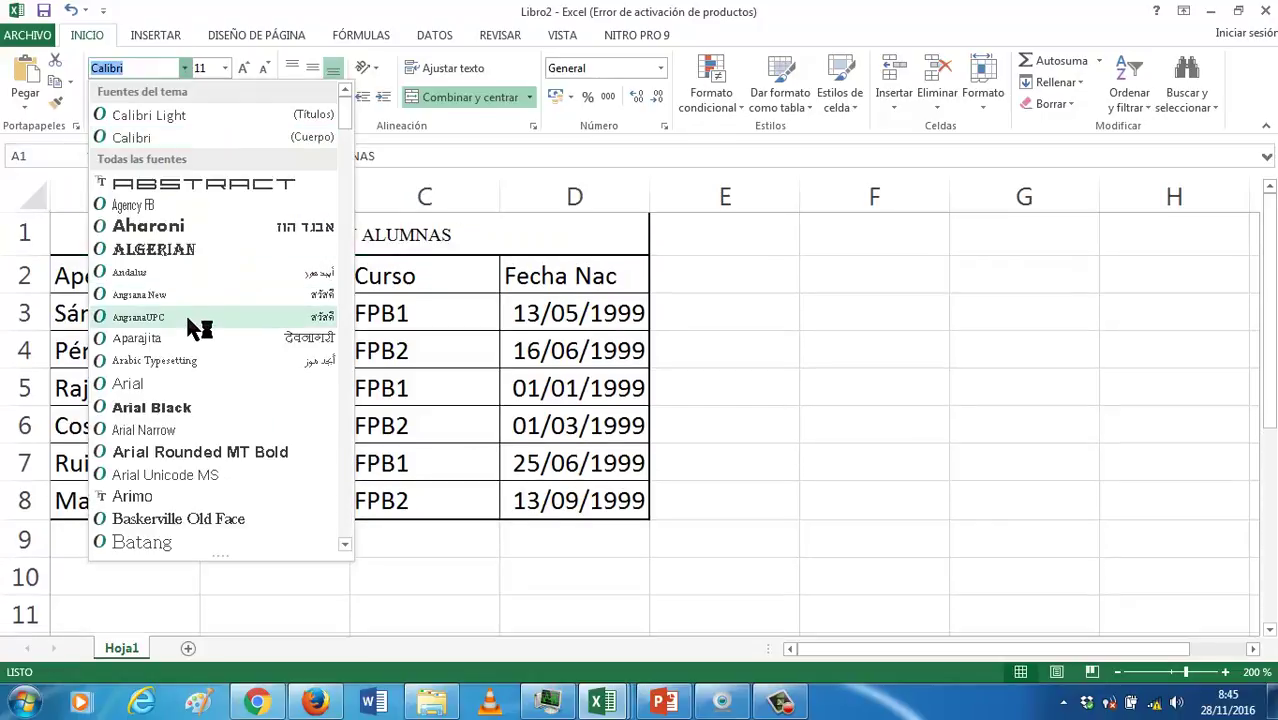
{"action": "scroll", "coordinate": [197, 330], "scroll_direction": "down", "scroll_amount": 3}
{"action": "left_click", "coordinate": [195, 364]}
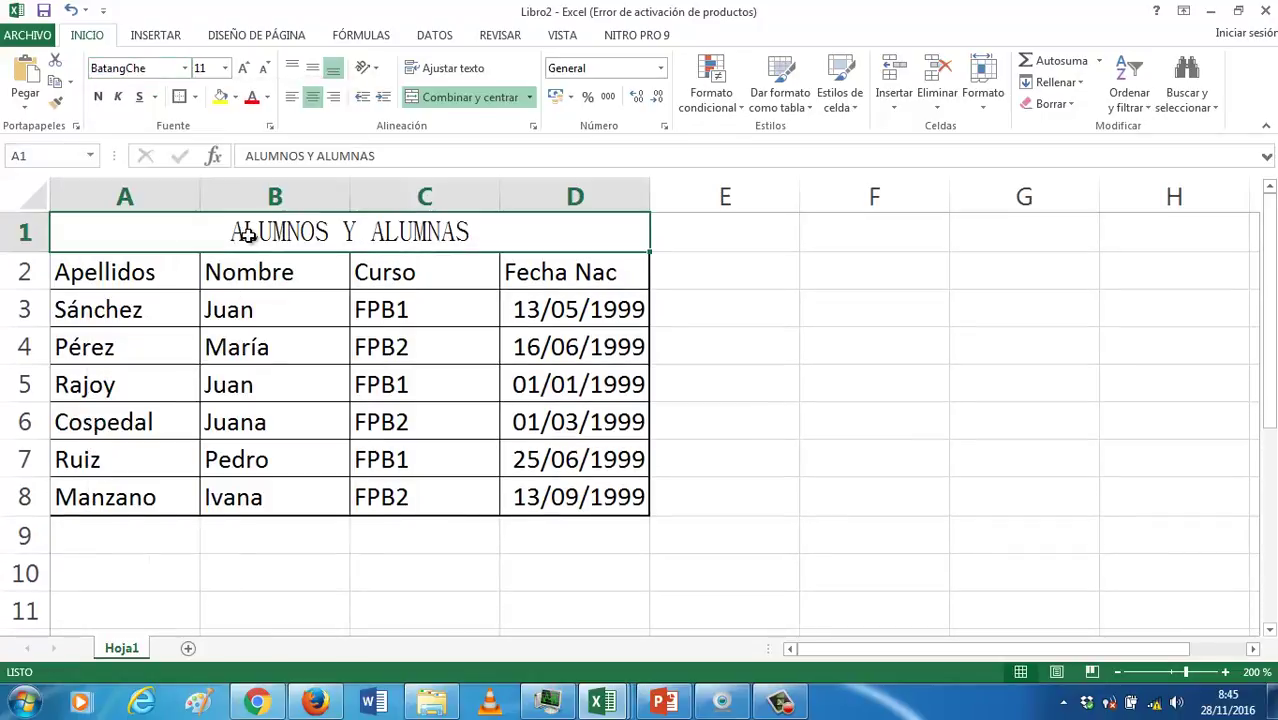
{"action": "left_click", "coordinate": [98, 97]}
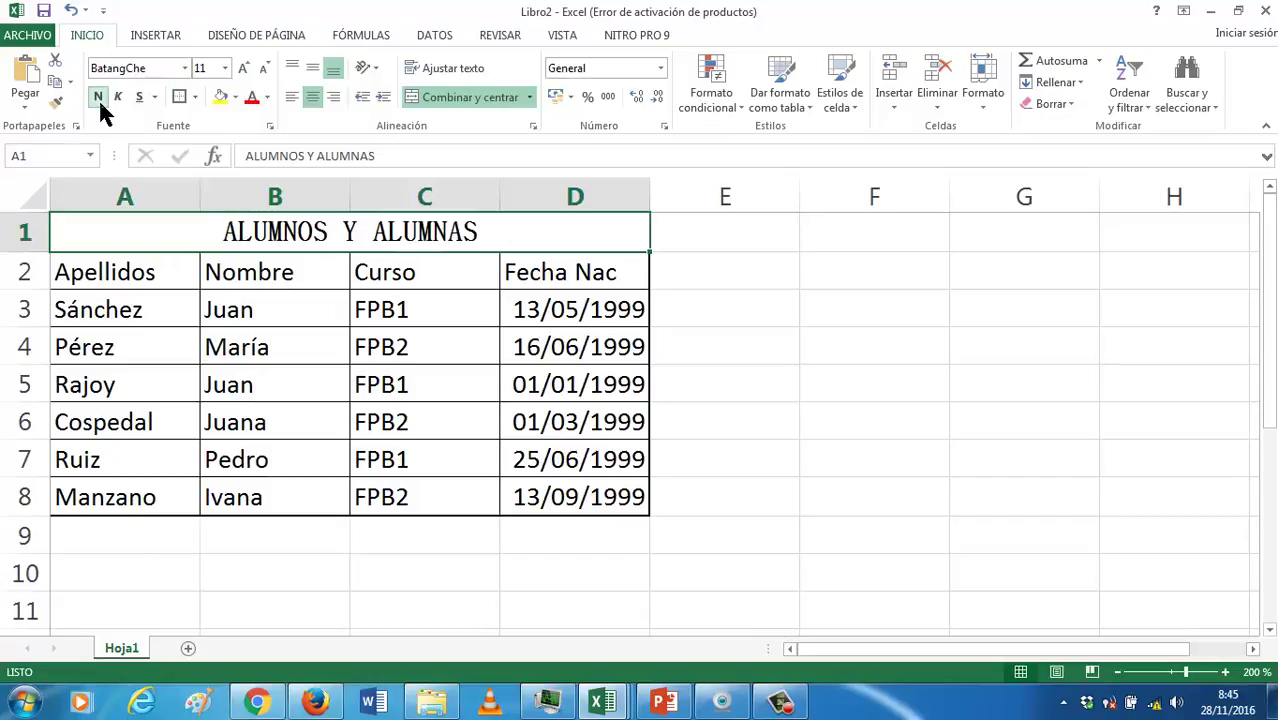
{"action": "left_click", "coordinate": [241, 70]}
{"action": "left_click", "coordinate": [241, 70]}
{"action": "left_click", "coordinate": [242, 72]}
{"action": "left_click", "coordinate": [242, 72]}
{"action": "left_click", "coordinate": [262, 294]}
{"action": "left_click", "coordinate": [258, 262]}
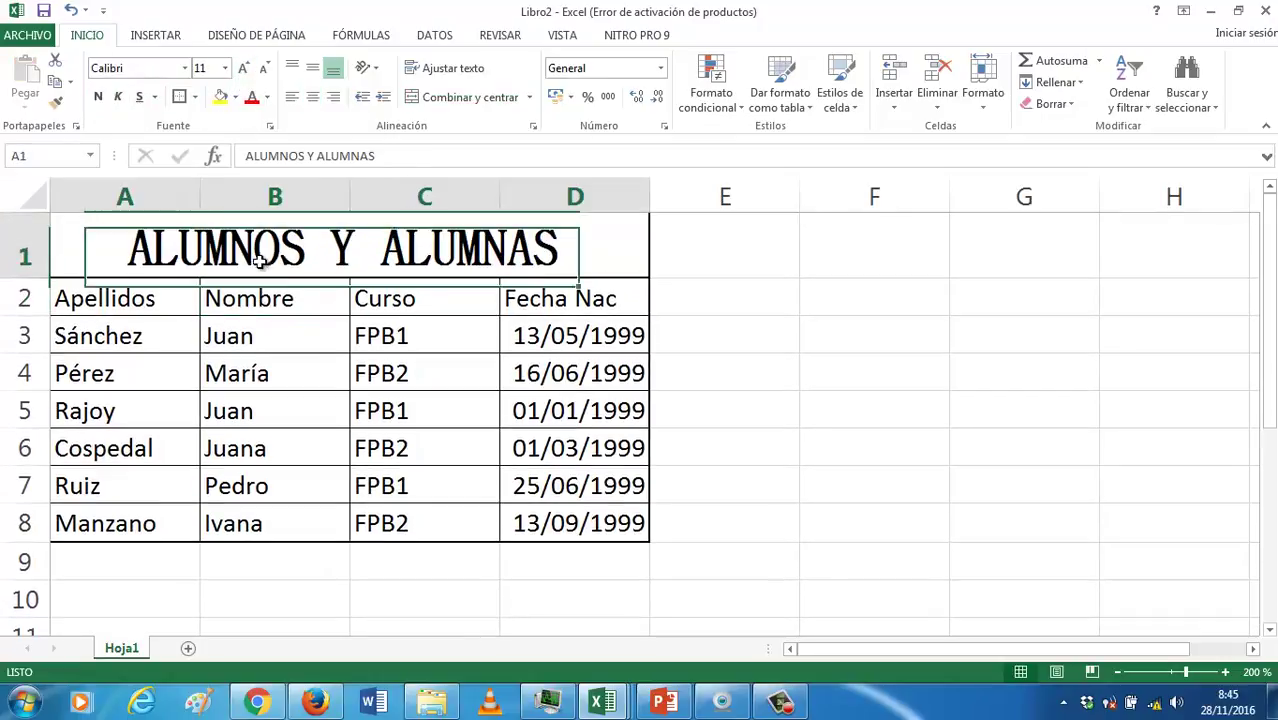
Fill the title light orange and headers A2:D2 light yellow, then begin Save As
{"action": "left_click", "coordinate": [236, 97]}
{"action": "left_click", "coordinate": [307, 177]}
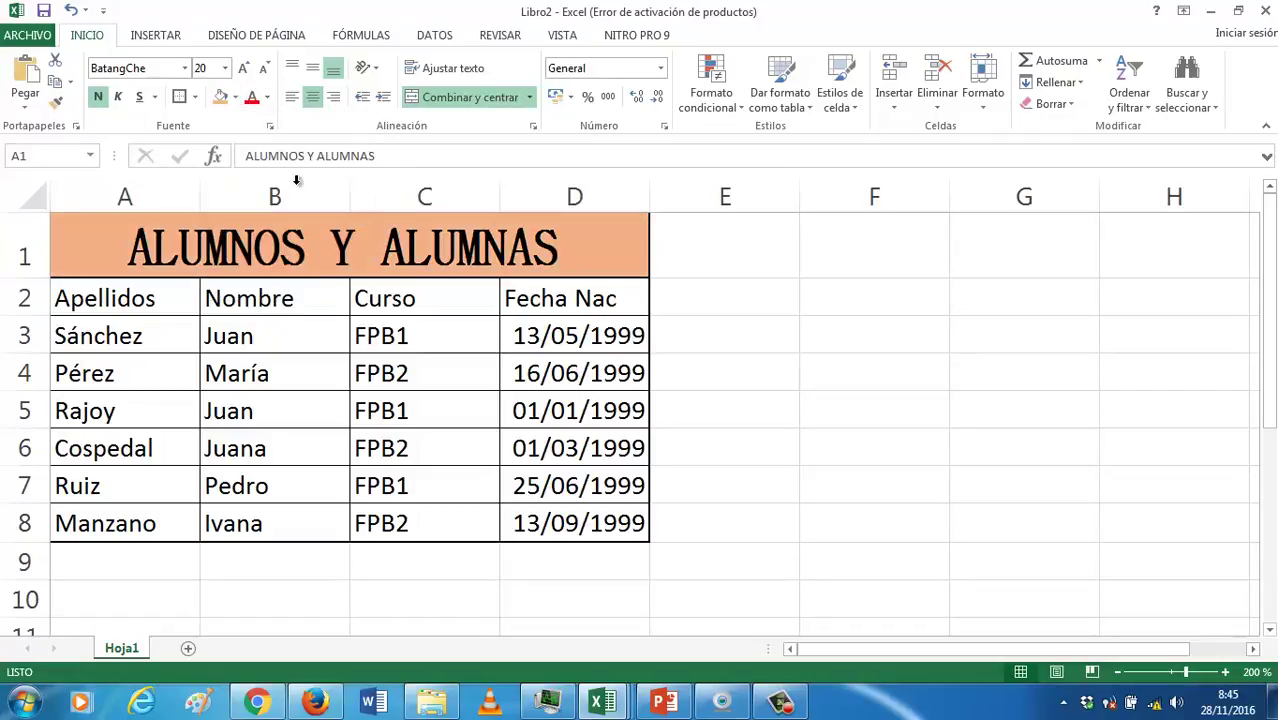
{"action": "left_click_drag", "start_coordinate": [176, 298], "coordinate": [510, 292]}
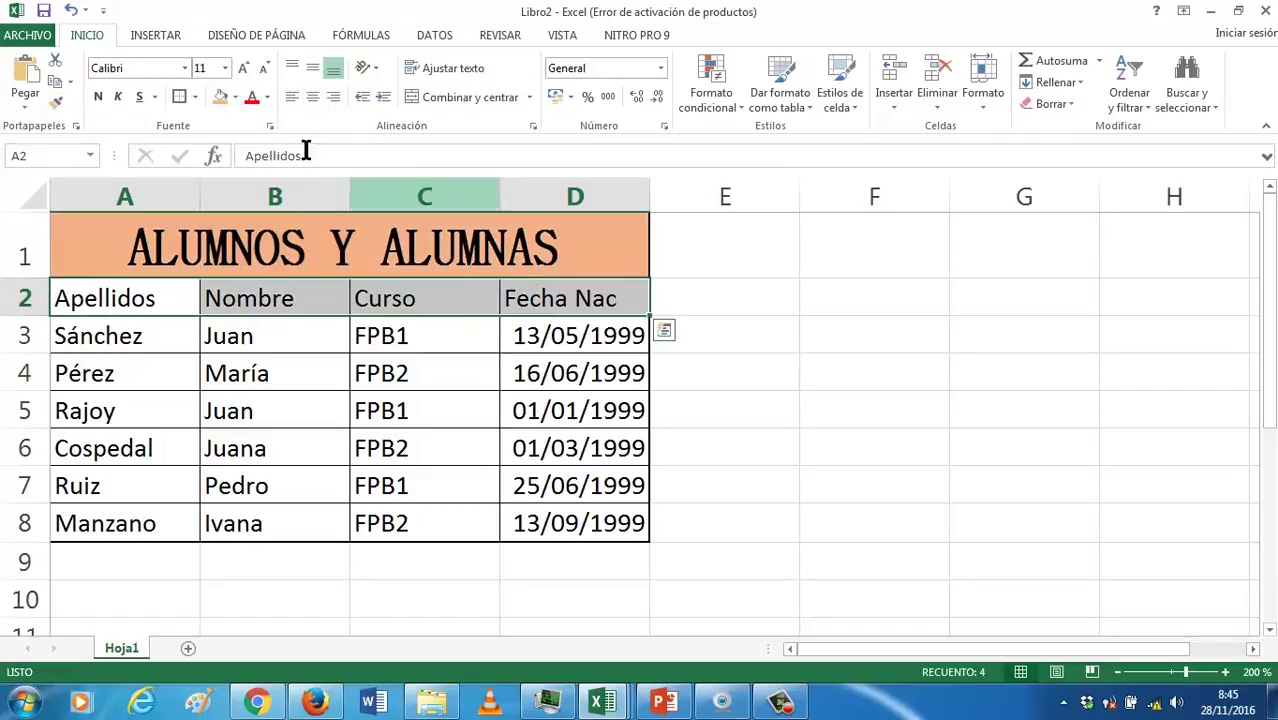
{"action": "left_click", "coordinate": [235, 97]}
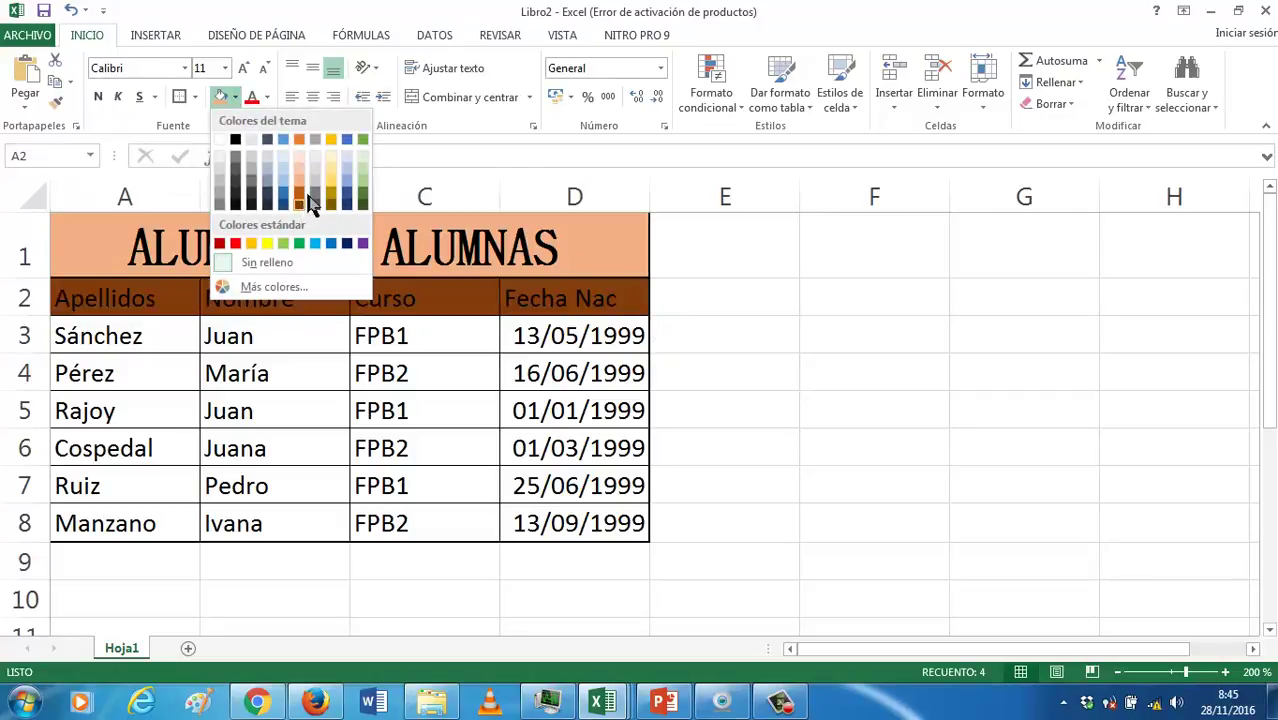
{"action": "left_click", "coordinate": [337, 190]}
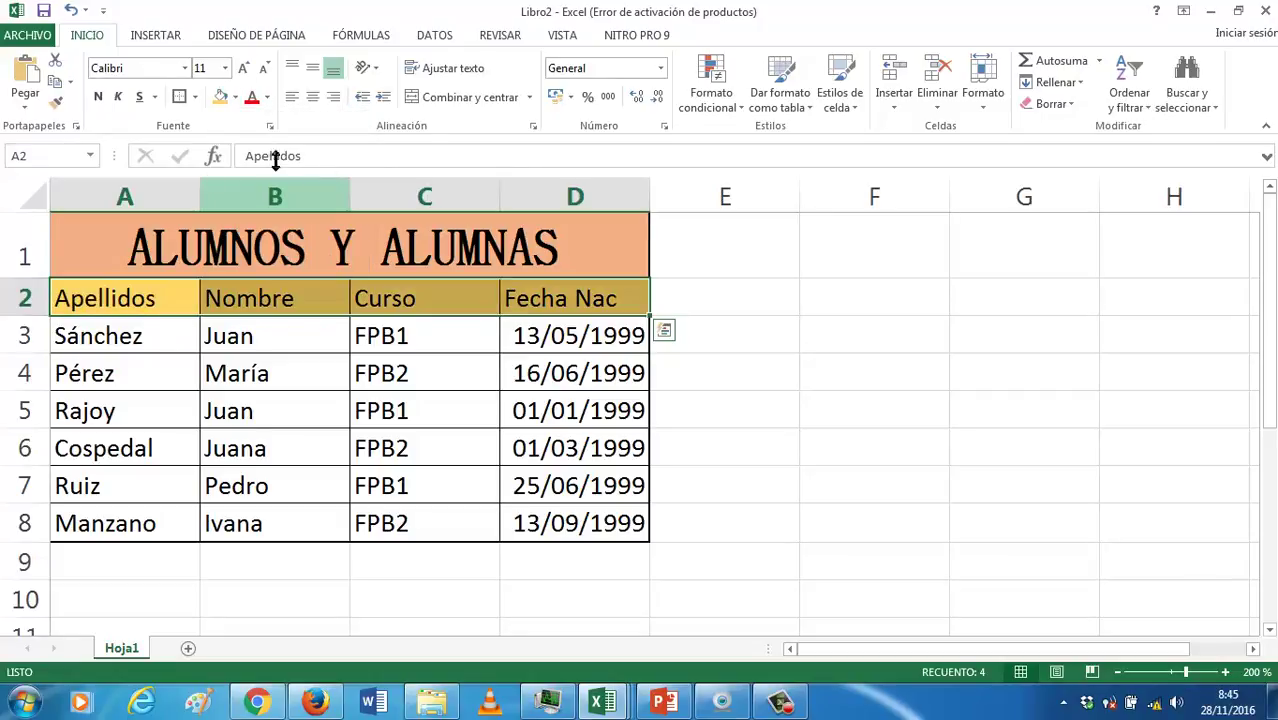
{"action": "left_click", "coordinate": [180, 96]}
{"action": "left_click", "coordinate": [256, 298]}
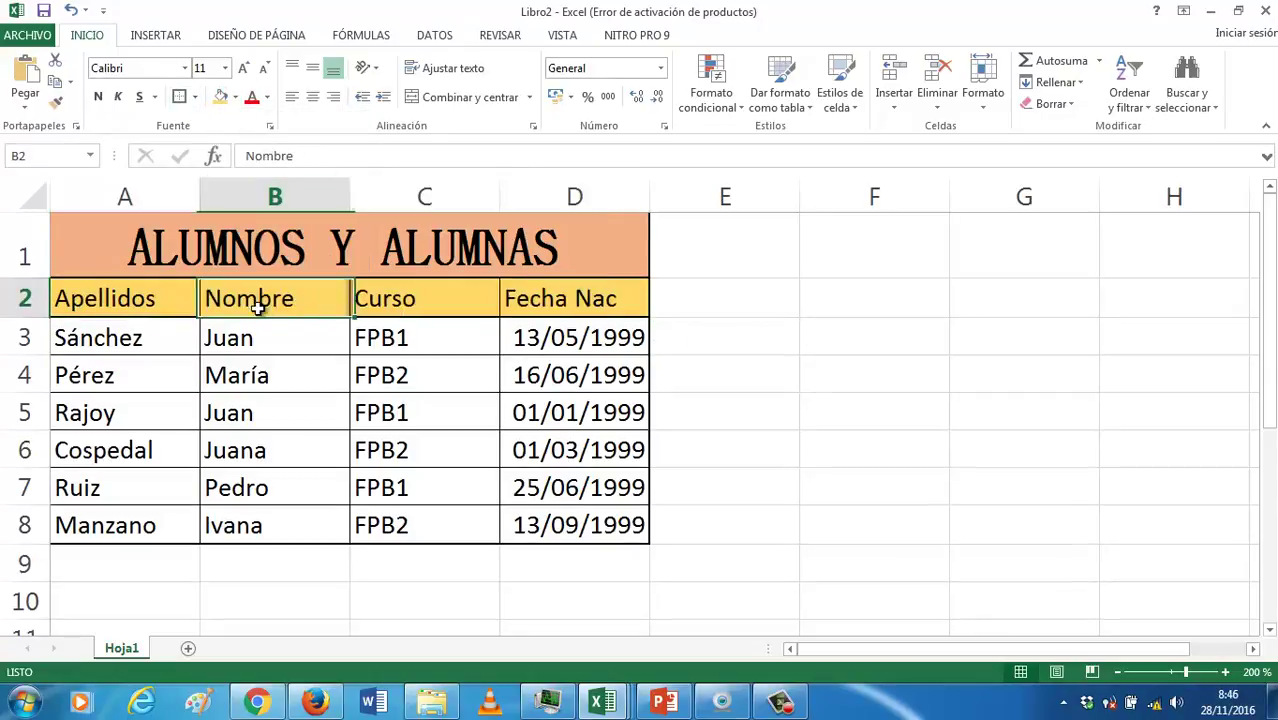
{"action": "left_click", "coordinate": [45, 10]}
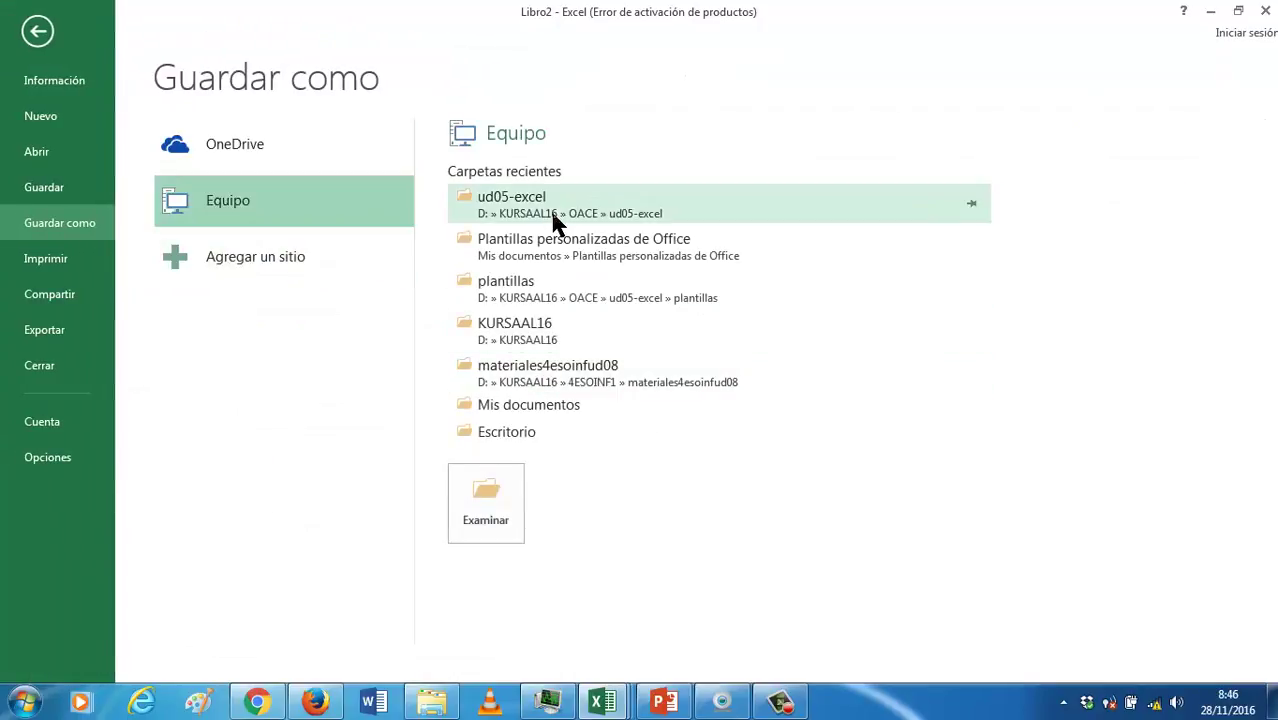
Choose the ud05-excel folder and save the file as ud05-filtrarejercicio
{"action": "left_click", "coordinate": [633, 210]}
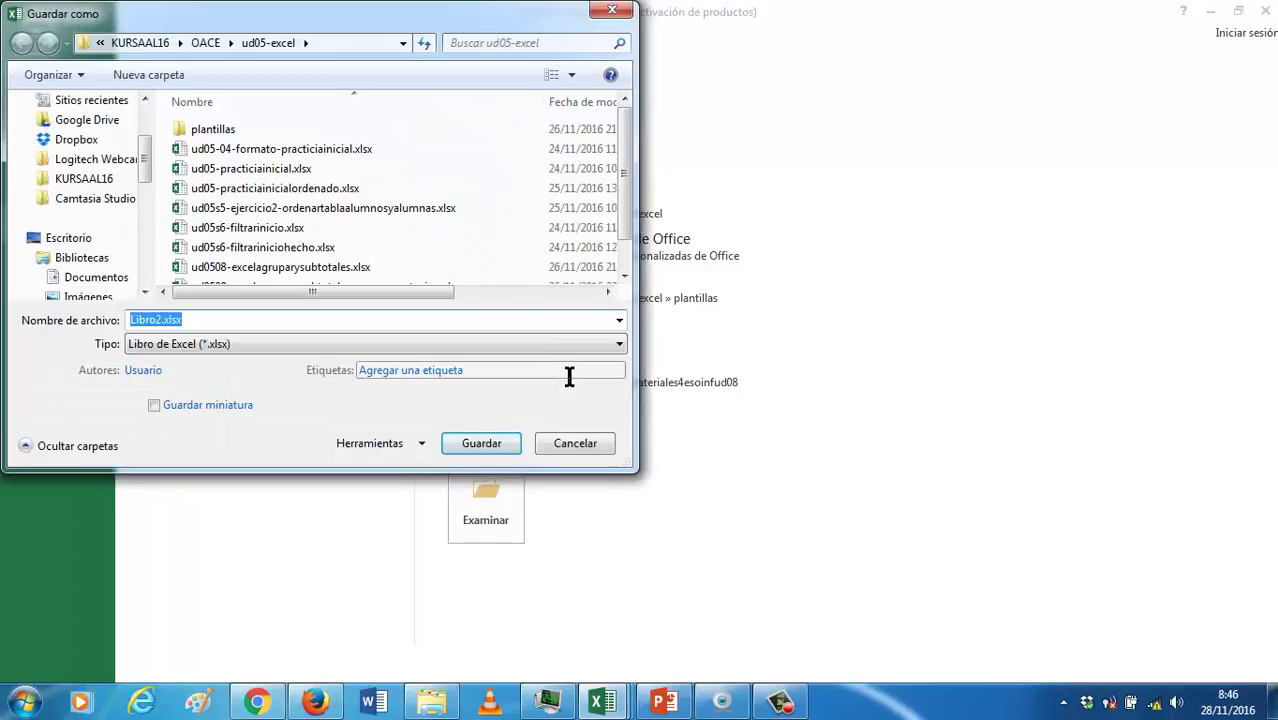
{"action": "type", "text": "ud0"}
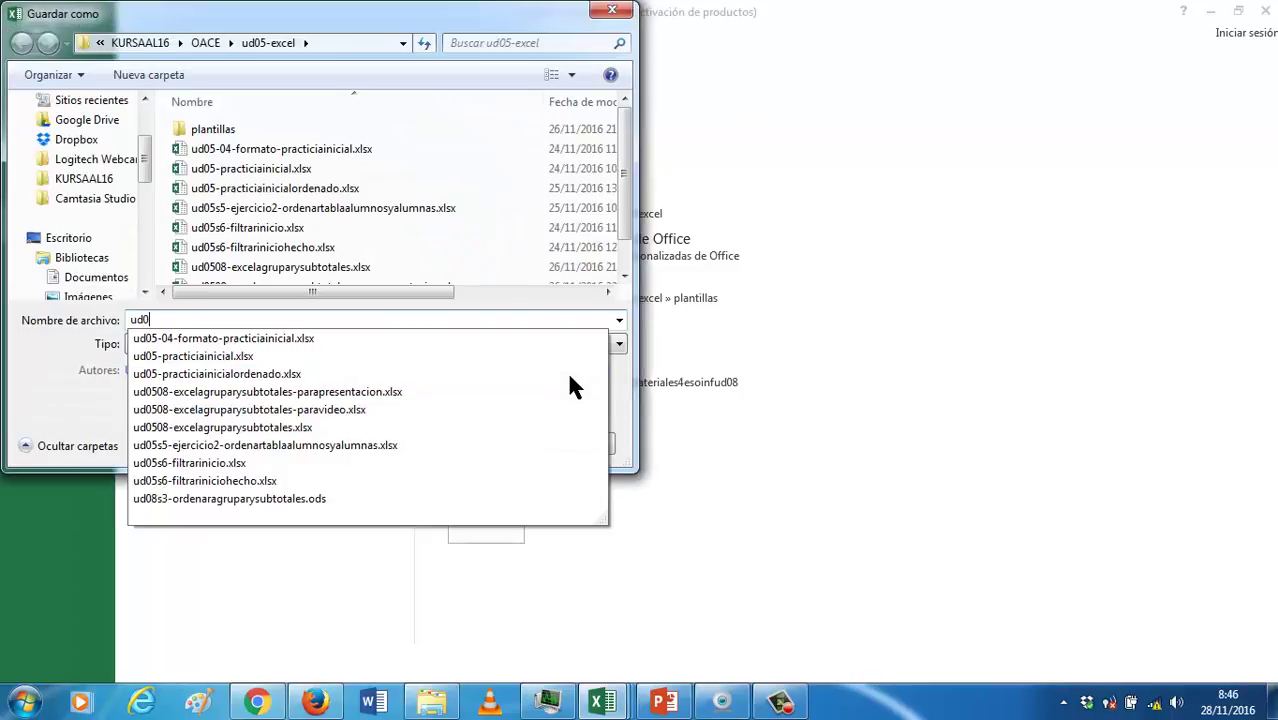
{"action": "type", "text": "5-"}
{"action": "key", "text": "BackSpace"}
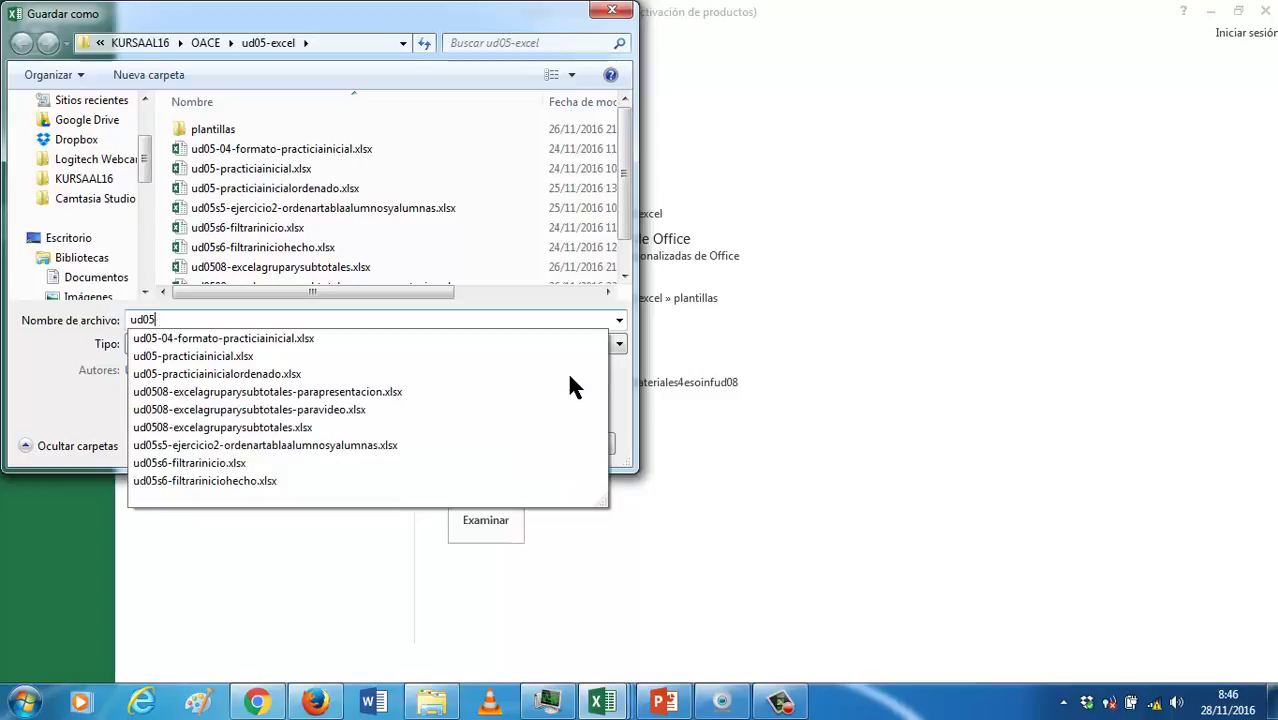
{"action": "type", "text": "-filtrarejercicio"}
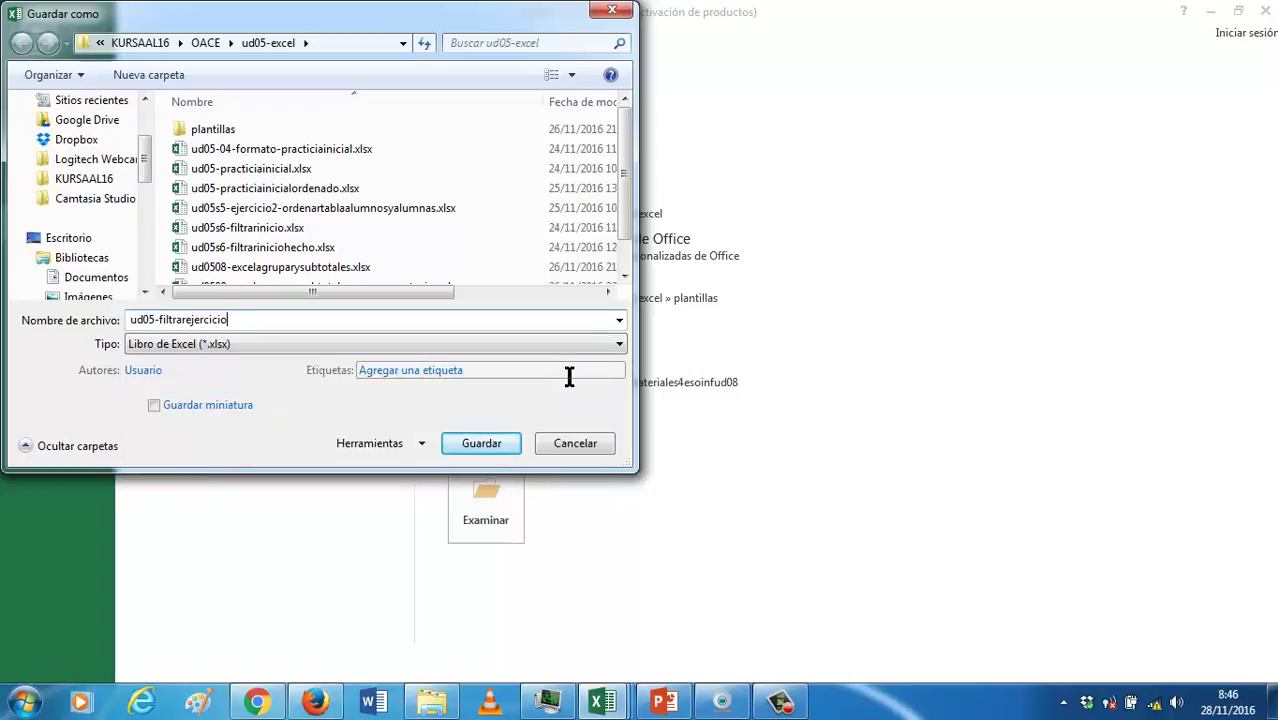
{"action": "key", "text": "Return"}
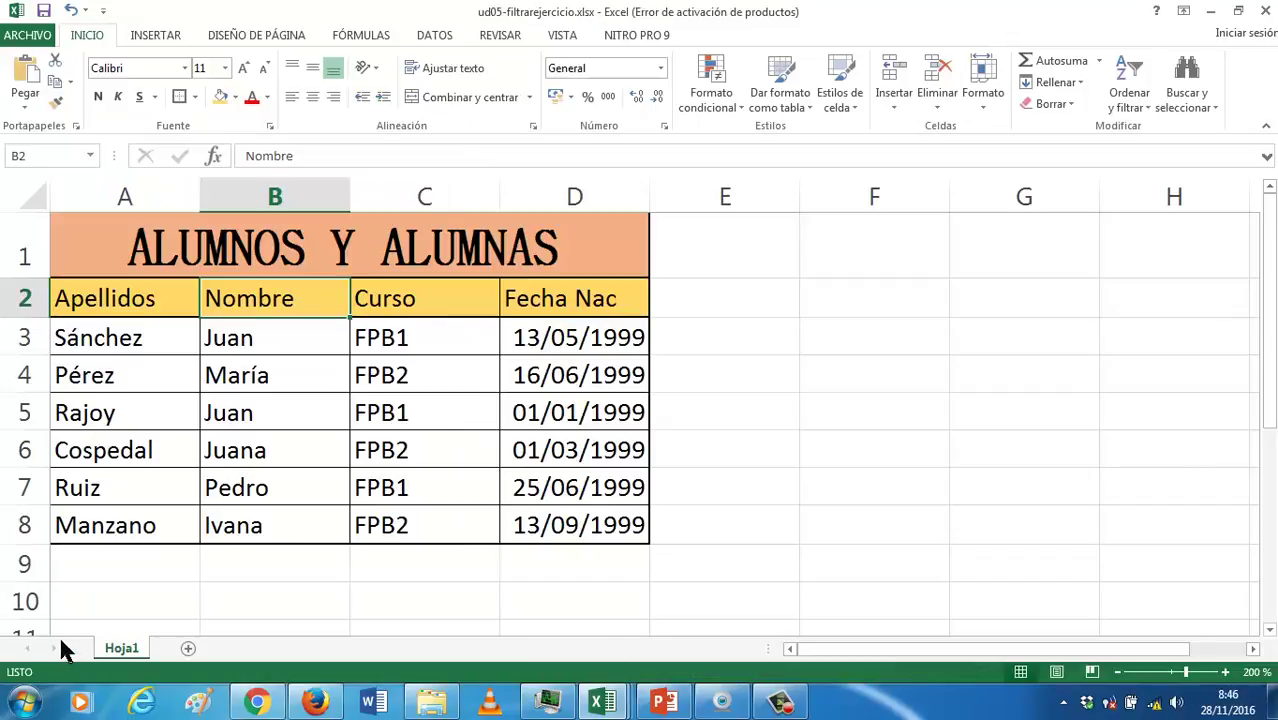
Rename the Hoja1 sheet to Original
{"action": "double_click", "coordinate": [124, 648]}
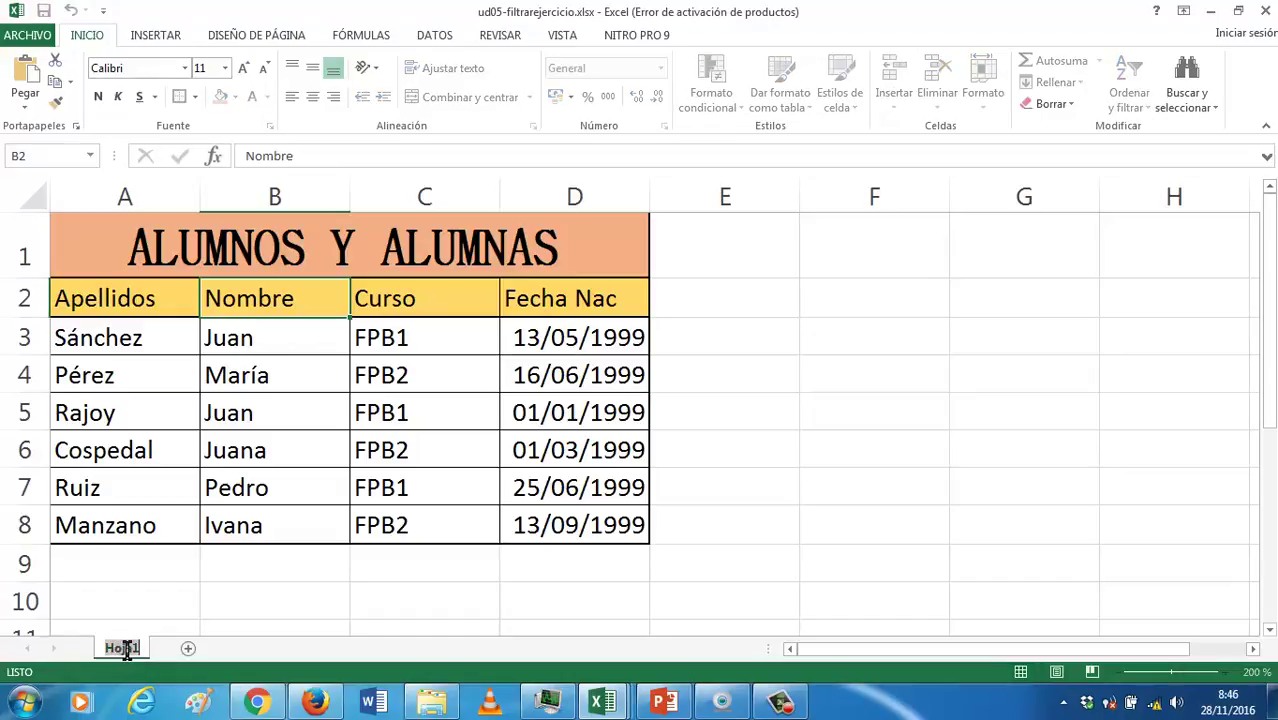
{"action": "type", "text": "Original"}
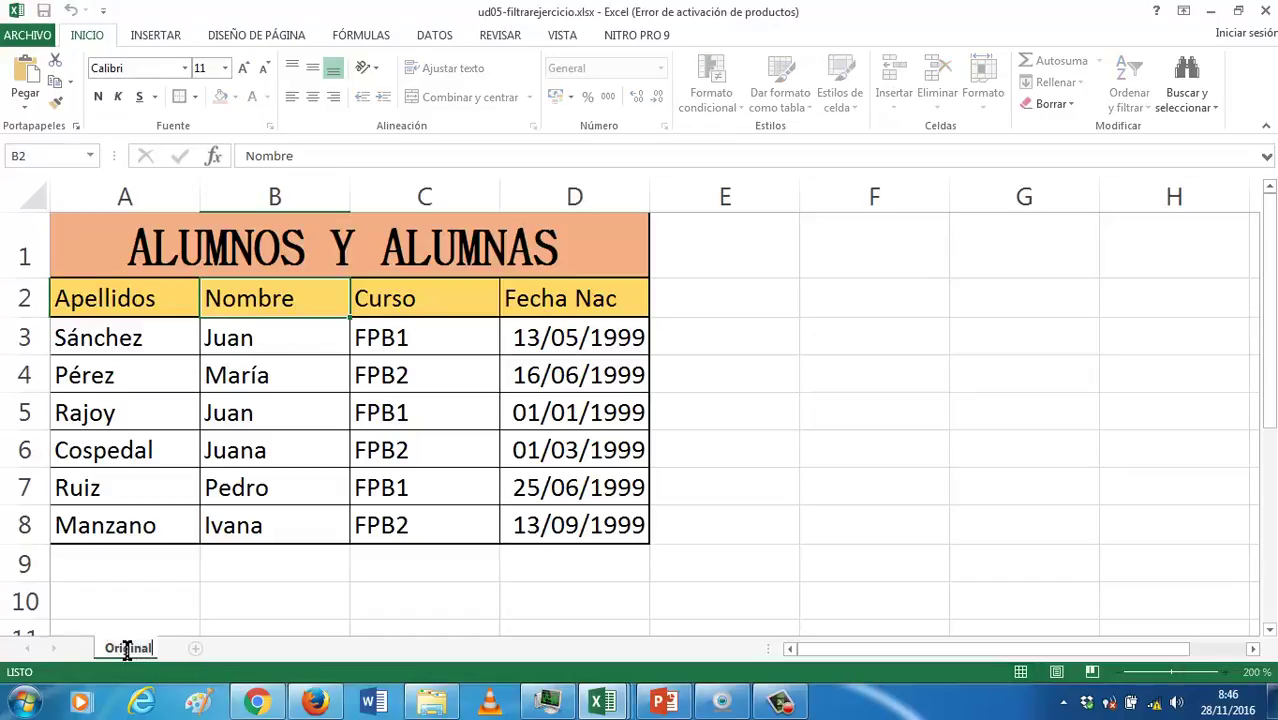
{"action": "key", "text": "Return"}
Copy the Original sheet to the end of the workbook with Mover o copiar
{"action": "right_click", "coordinate": [129, 655]}
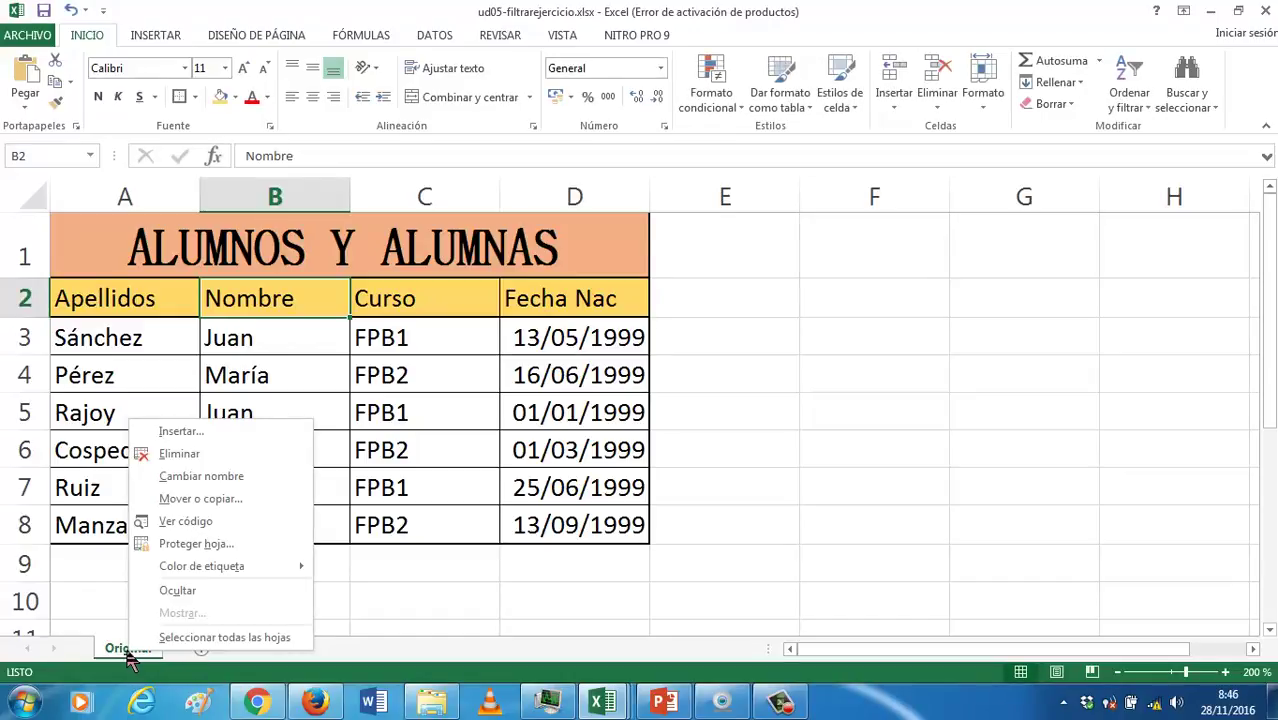
{"action": "left_click", "coordinate": [171, 498]}
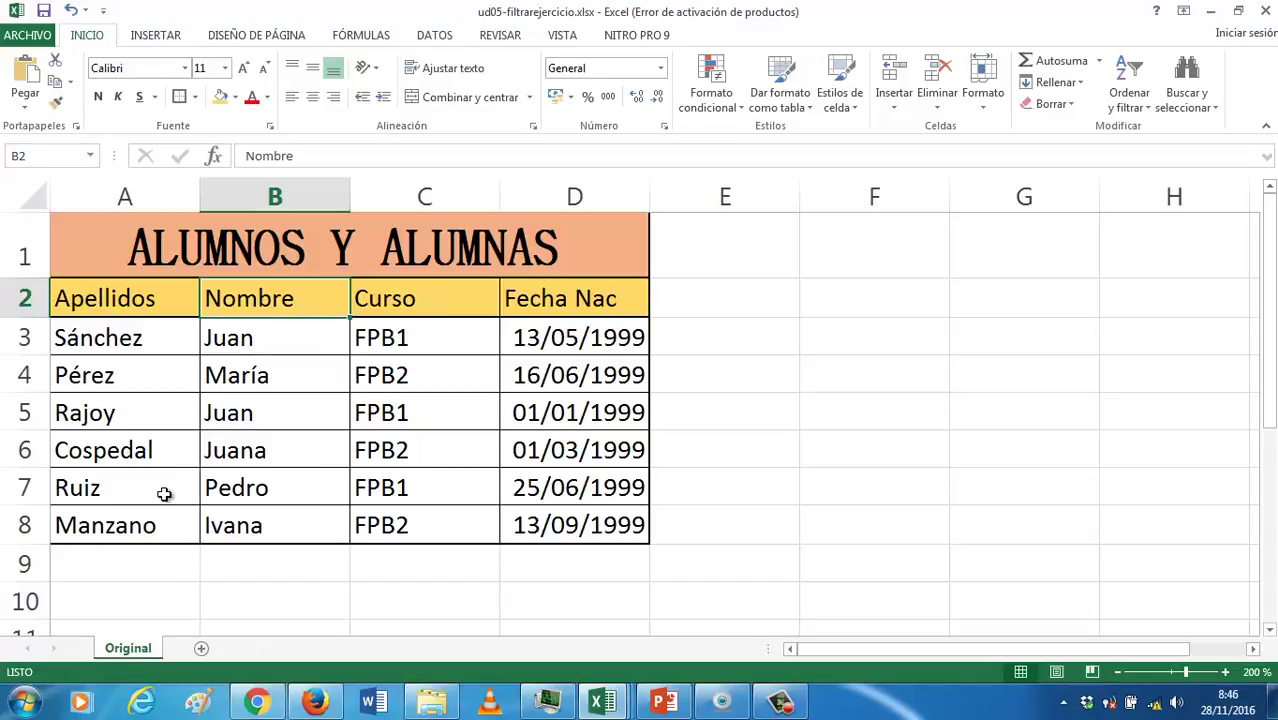
{"action": "left_click", "coordinate": [88, 565]}
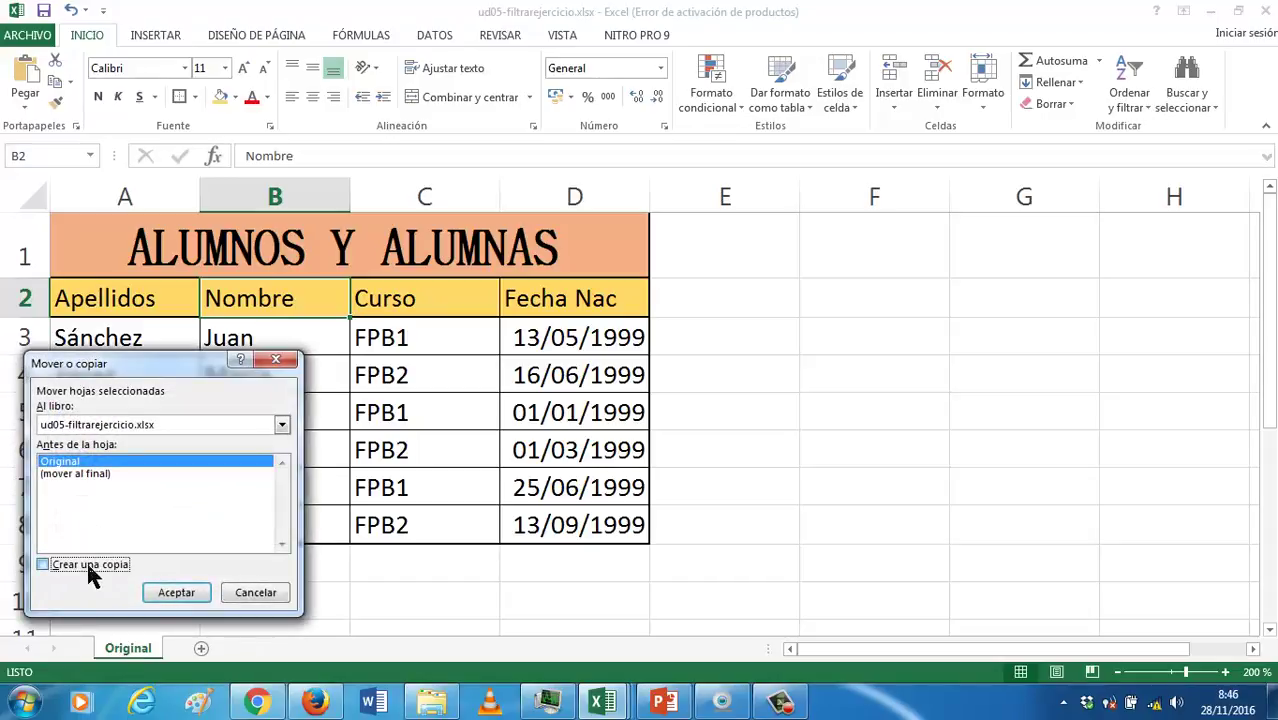
{"action": "left_click", "coordinate": [92, 473]}
{"action": "left_click", "coordinate": [172, 594]}
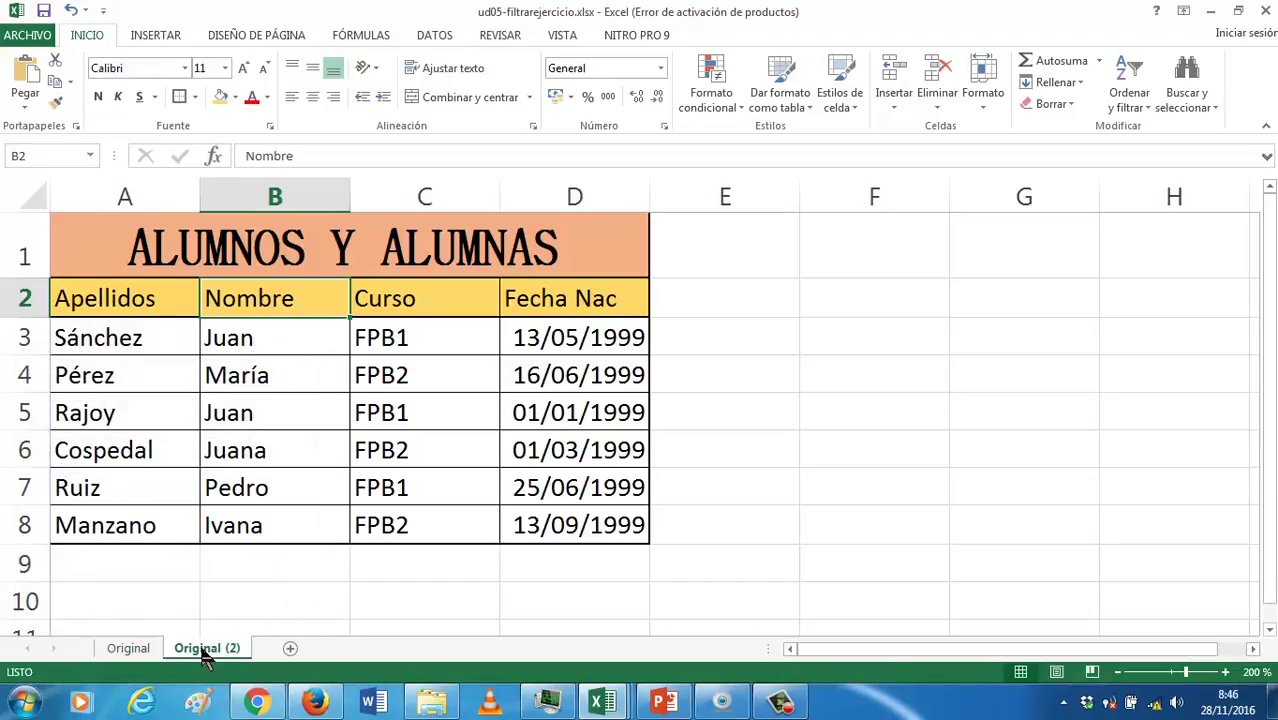
Rename the Original (2) sheet tab to FPB1
{"action": "right_click", "coordinate": [205, 650]}
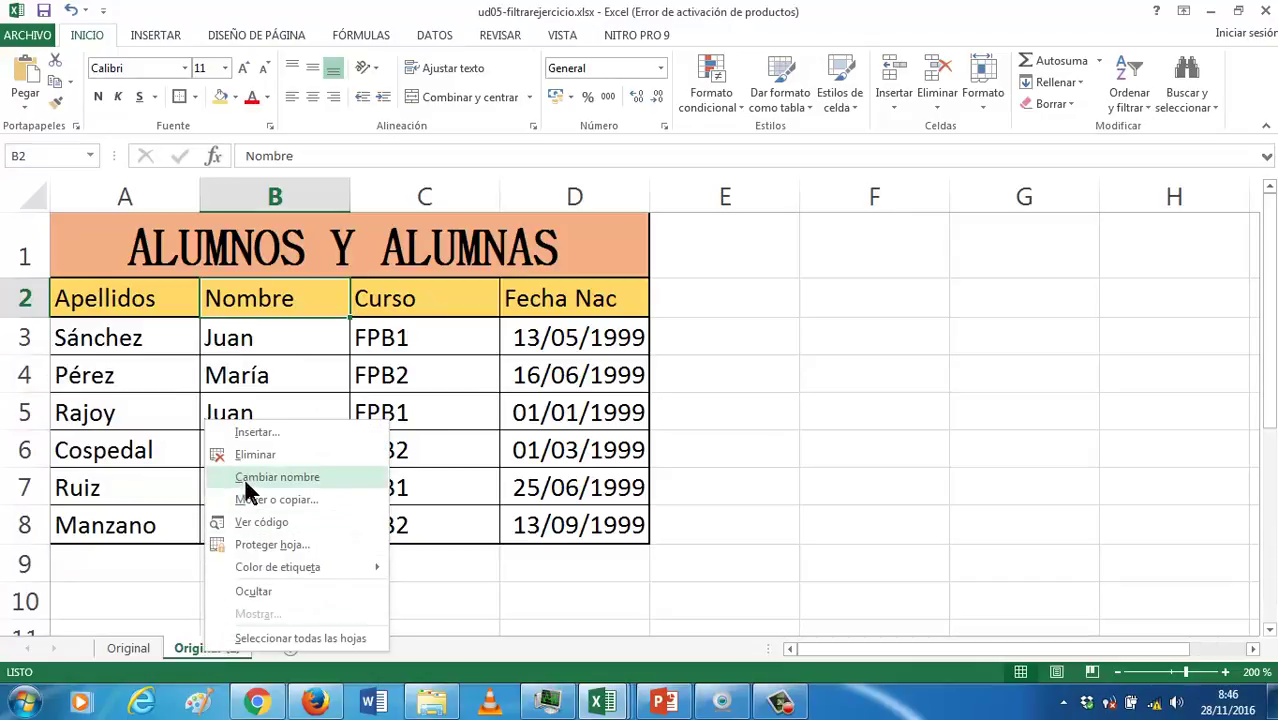
{"action": "left_click", "coordinate": [246, 478]}
{"action": "type", "text": "FPB1"}
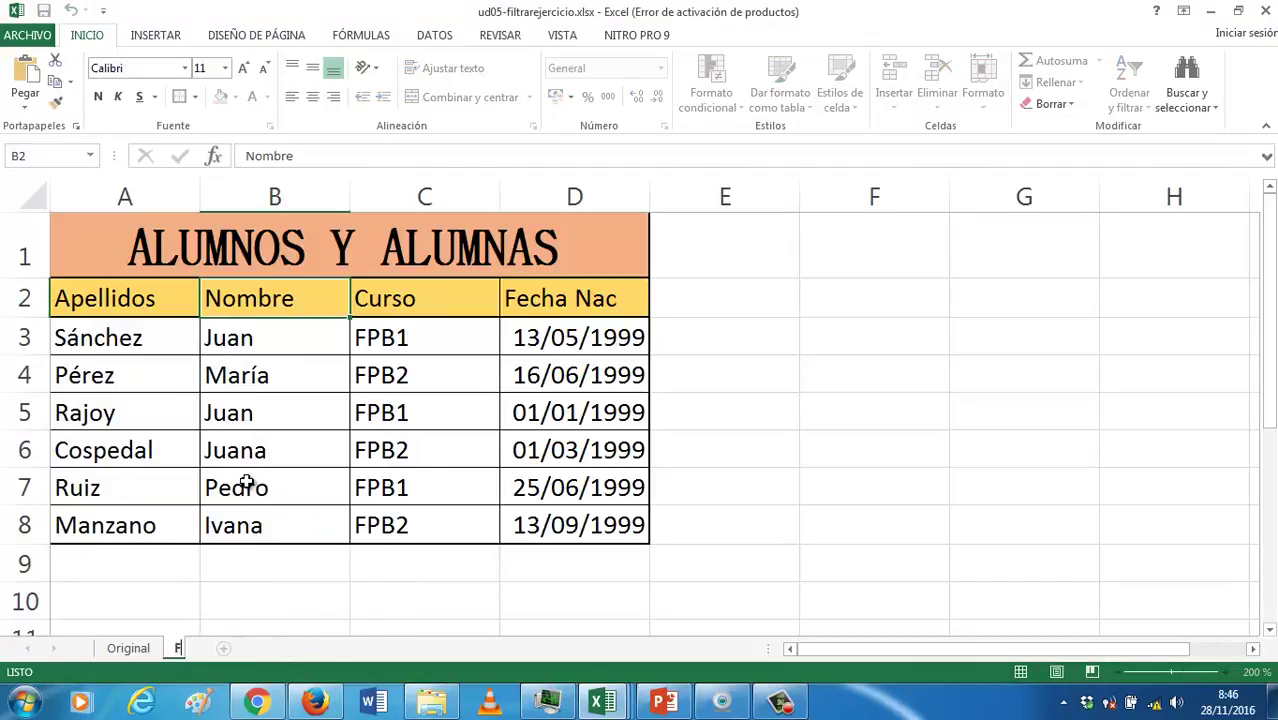
{"action": "key", "text": "Return"}
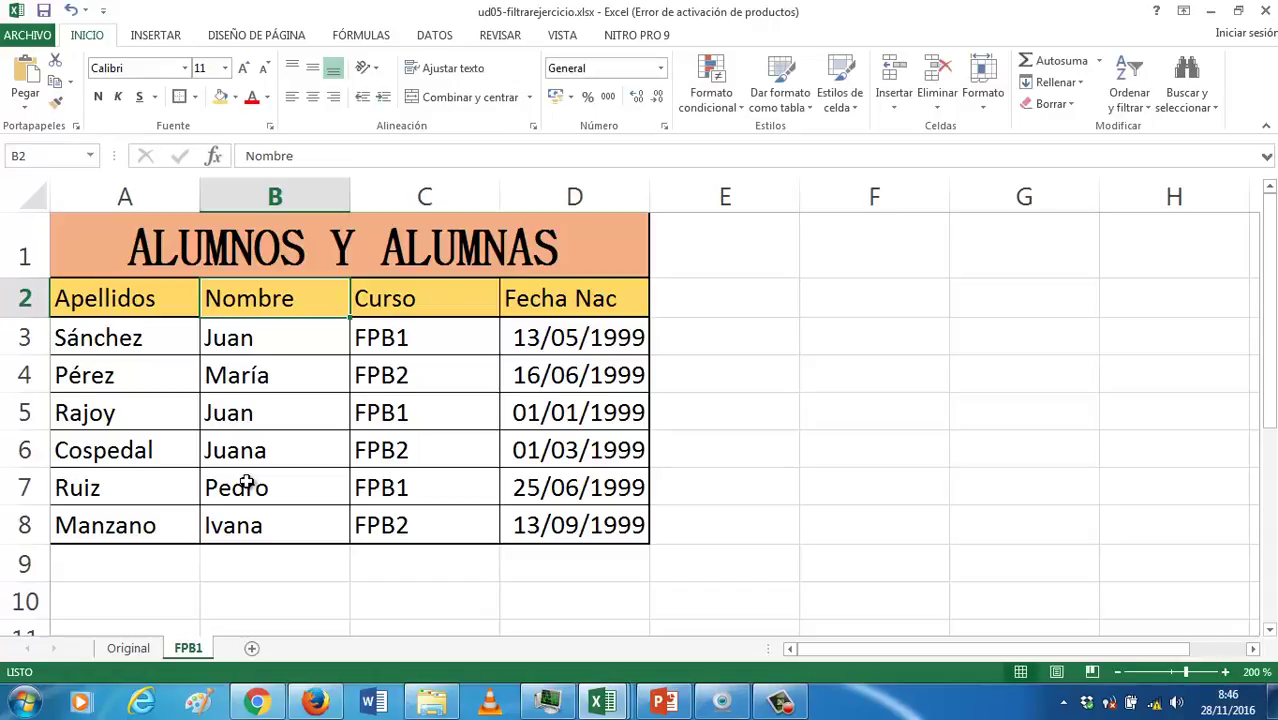
{"action": "left_click", "coordinate": [428, 419]}
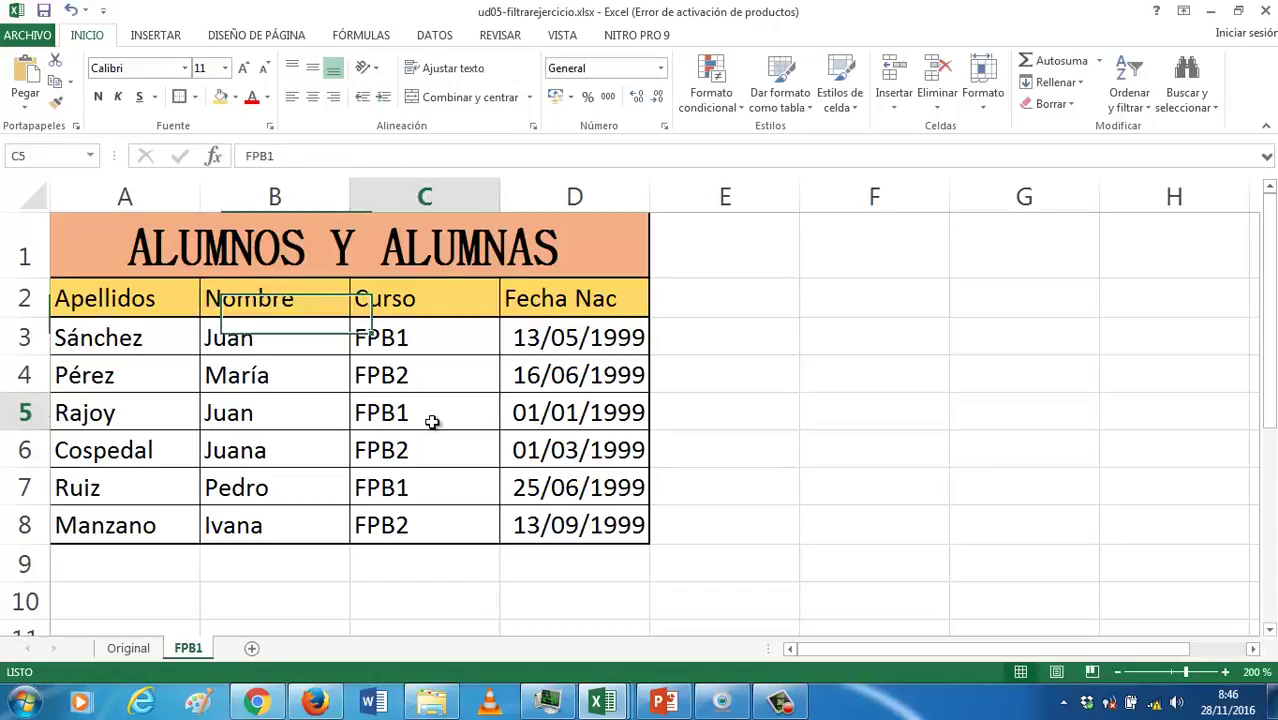
Turn on AutoFilter for the student table headers on the FPB1 sheet
{"action": "left_click", "coordinate": [328, 422]}
{"action": "left_click", "coordinate": [393, 412]}
{"action": "left_click", "coordinate": [515, 410]}
{"action": "left_click", "coordinate": [440, 403]}
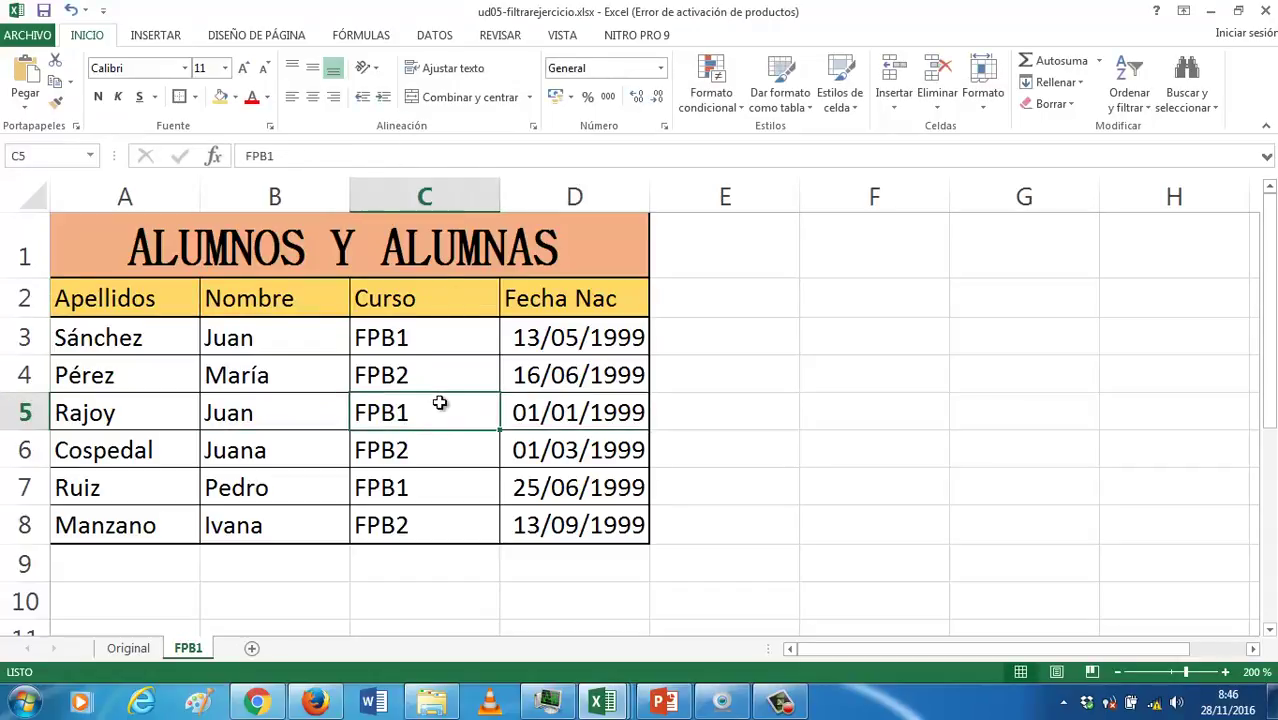
{"action": "left_click", "coordinate": [430, 38]}
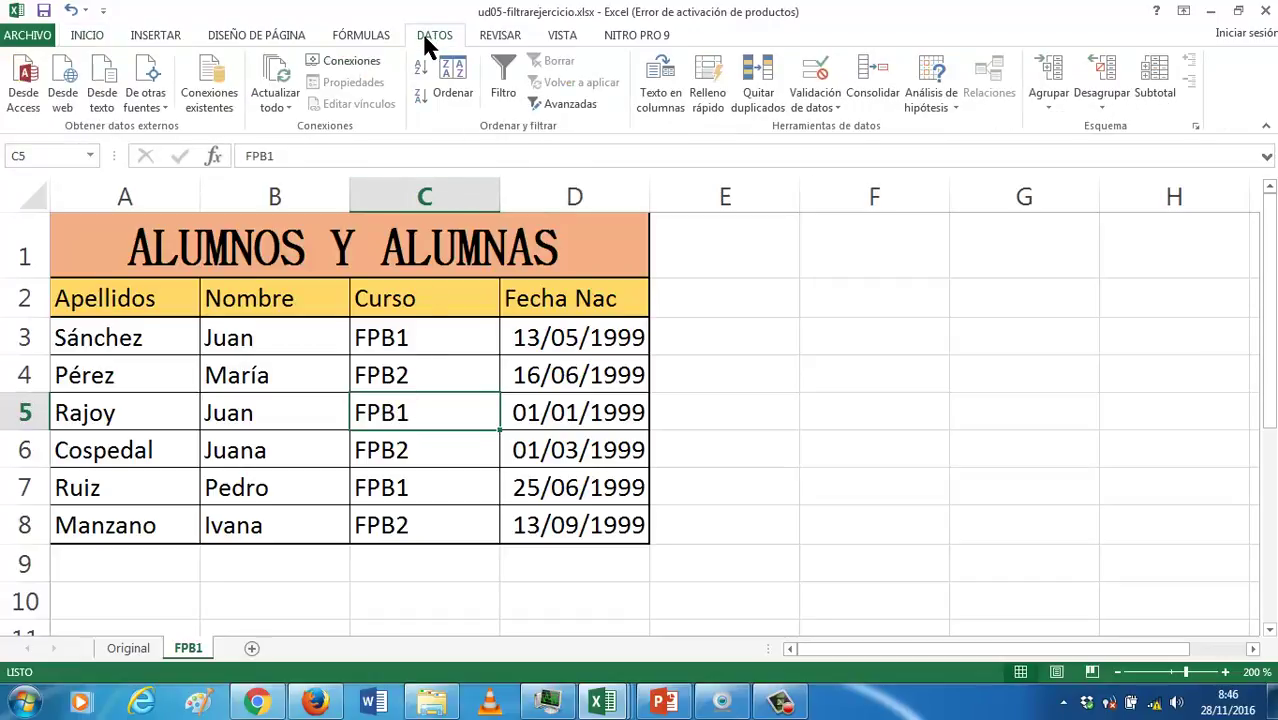
{"action": "left_click", "coordinate": [497, 93]}
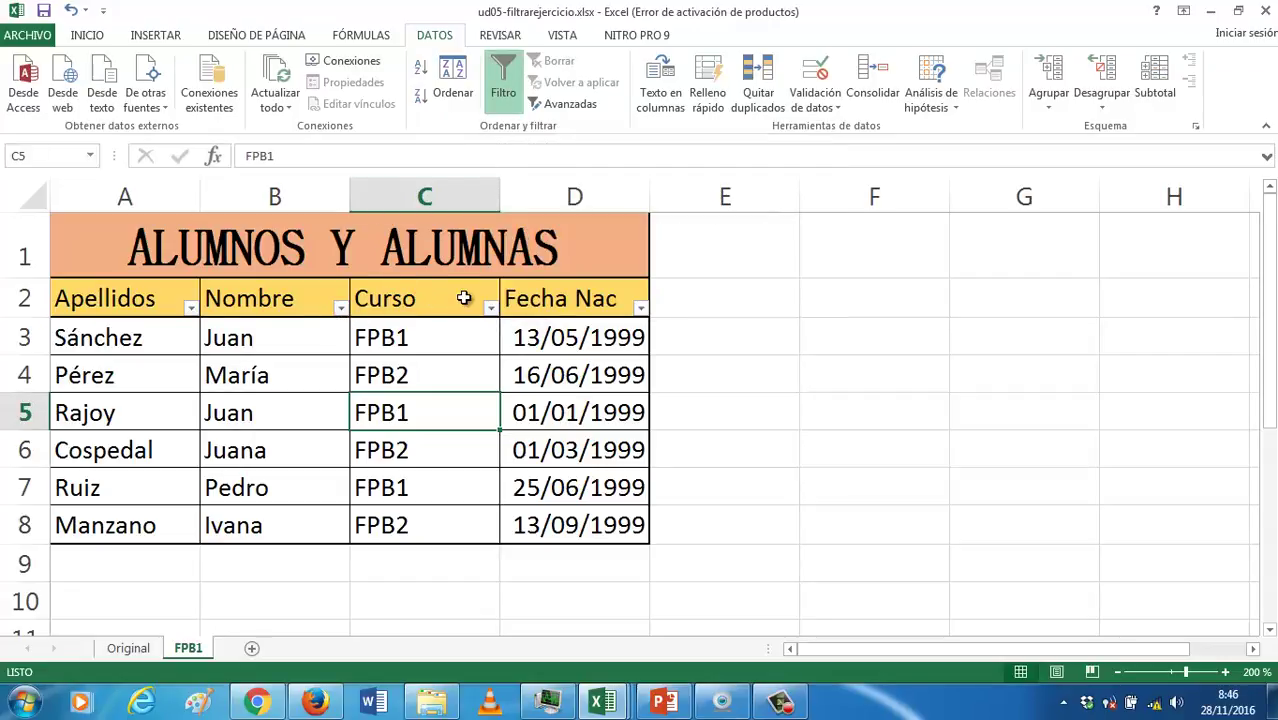
Filter the Curso column to FPB1 only, showing 3 of 6 students
{"action": "left_click", "coordinate": [492, 309]}
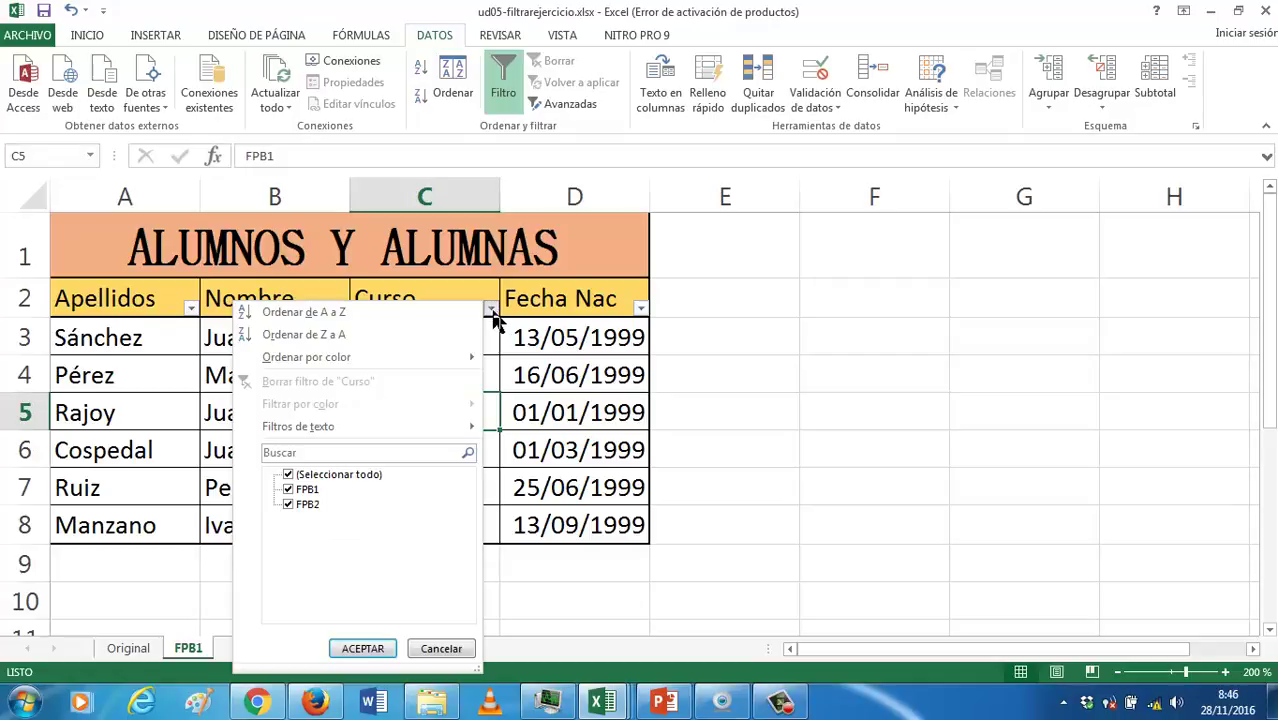
{"action": "left_click", "coordinate": [288, 474]}
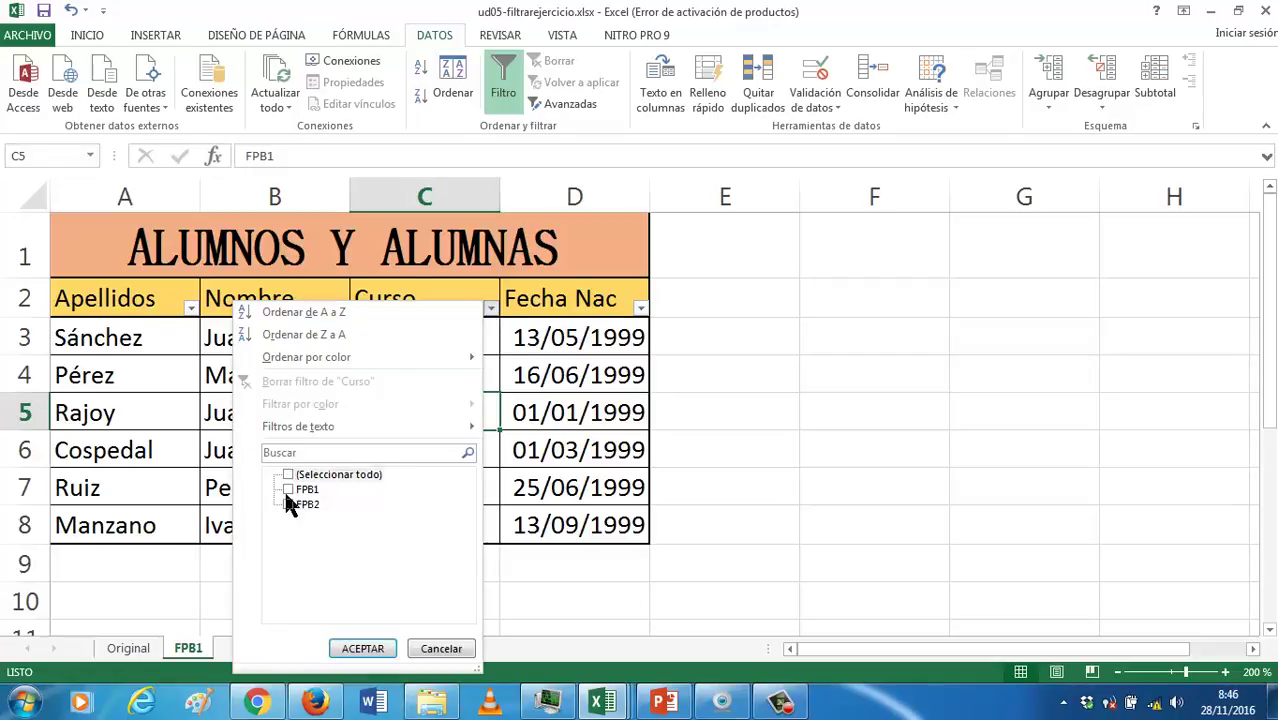
{"action": "left_click", "coordinate": [288, 504]}
{"action": "left_click", "coordinate": [288, 489]}
{"action": "left_click", "coordinate": [378, 646]}
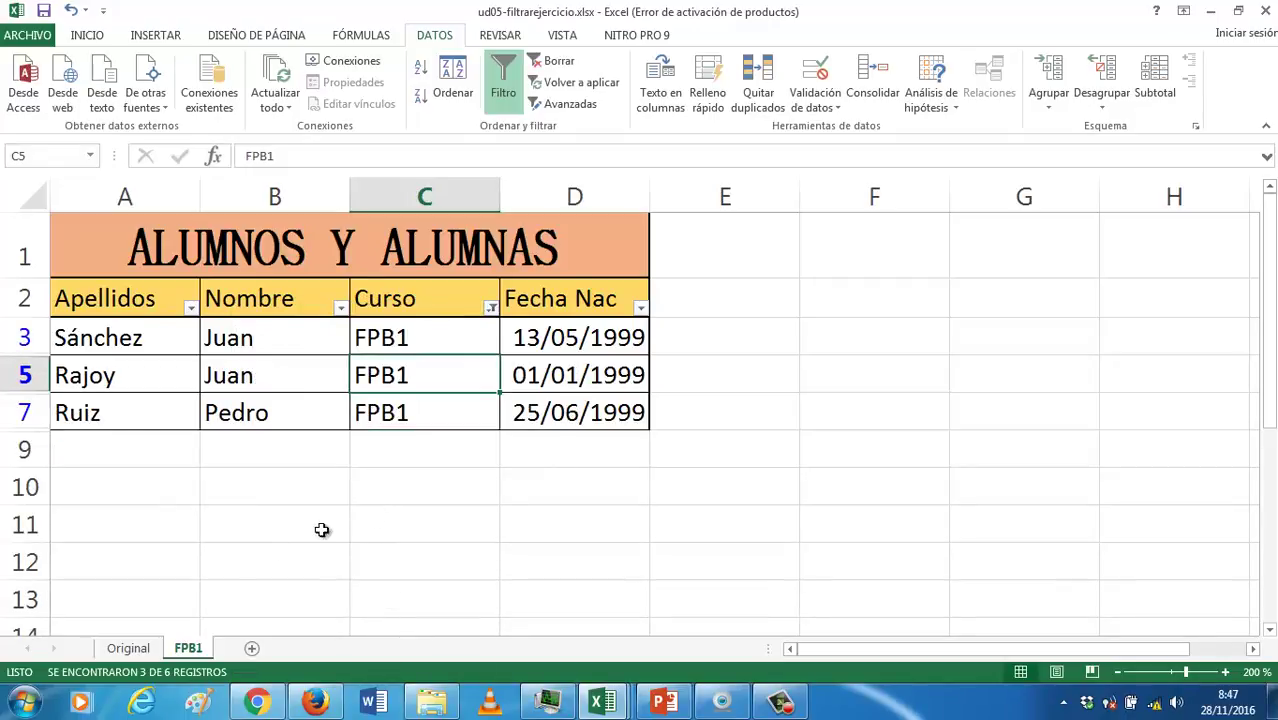
Copy the Original sheet to the end of the workbook
{"action": "left_click", "coordinate": [153, 650]}
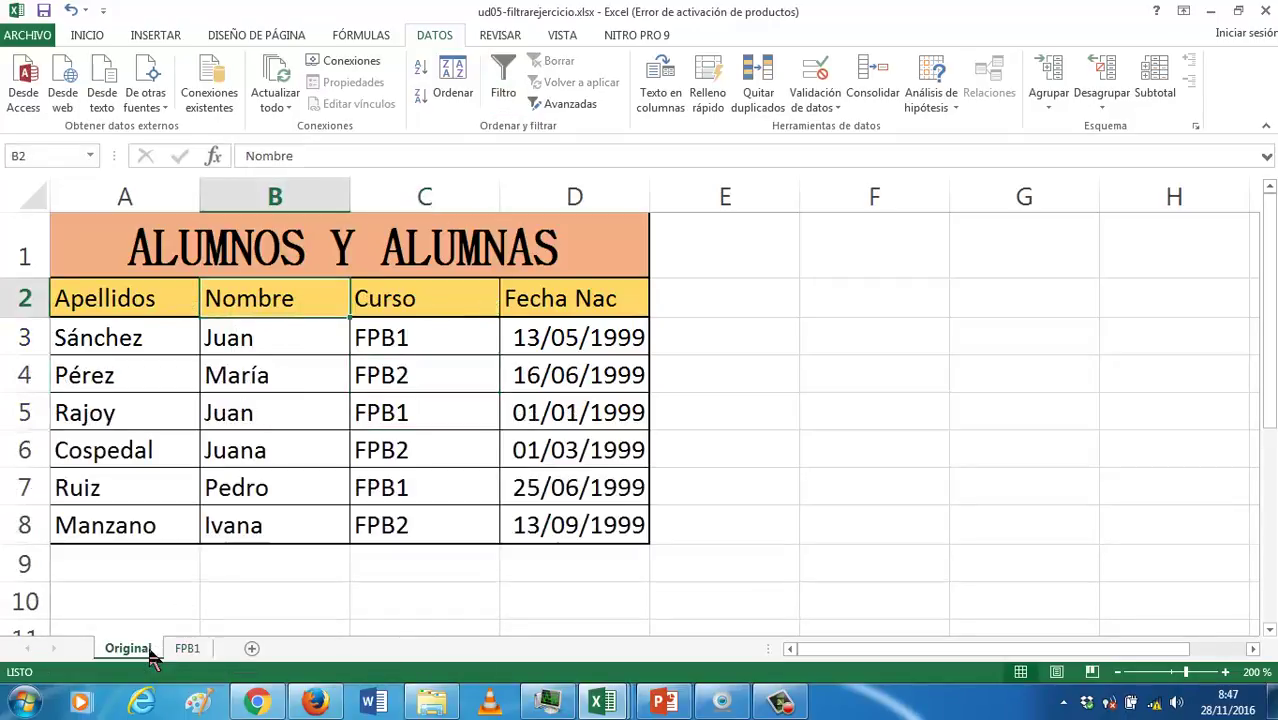
{"action": "right_click", "coordinate": [150, 650]}
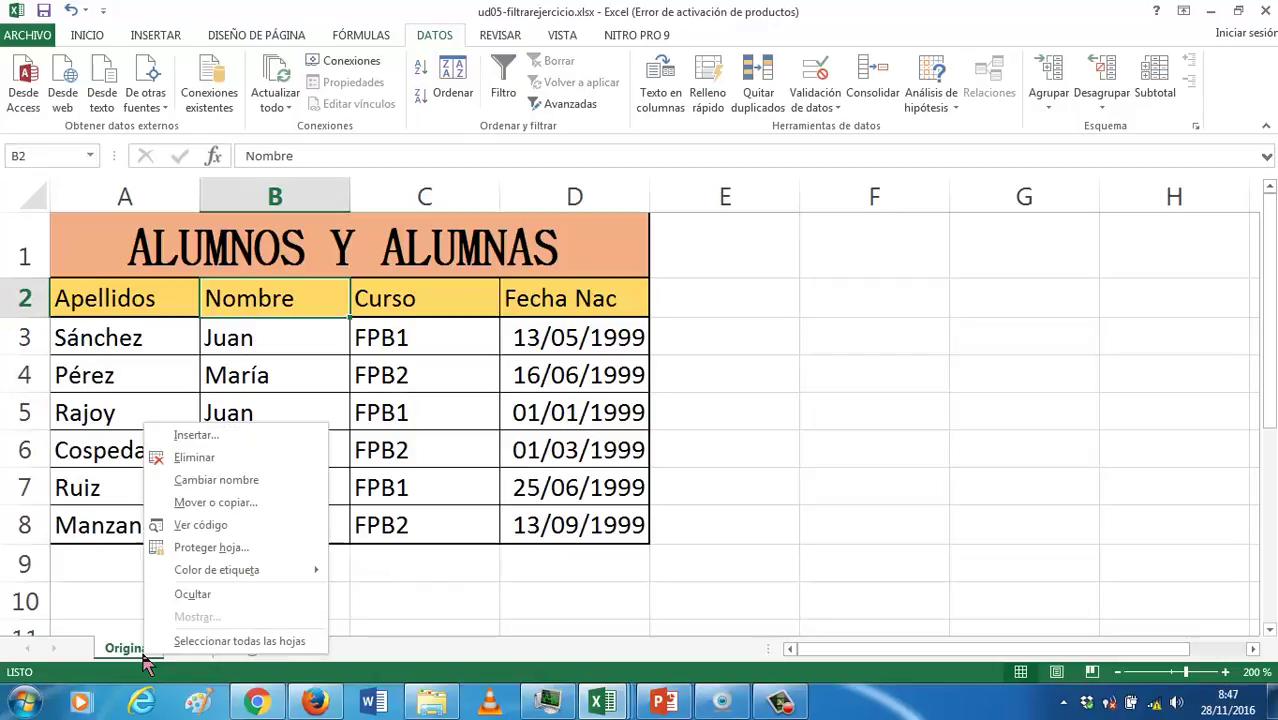
{"action": "left_click", "coordinate": [190, 502]}
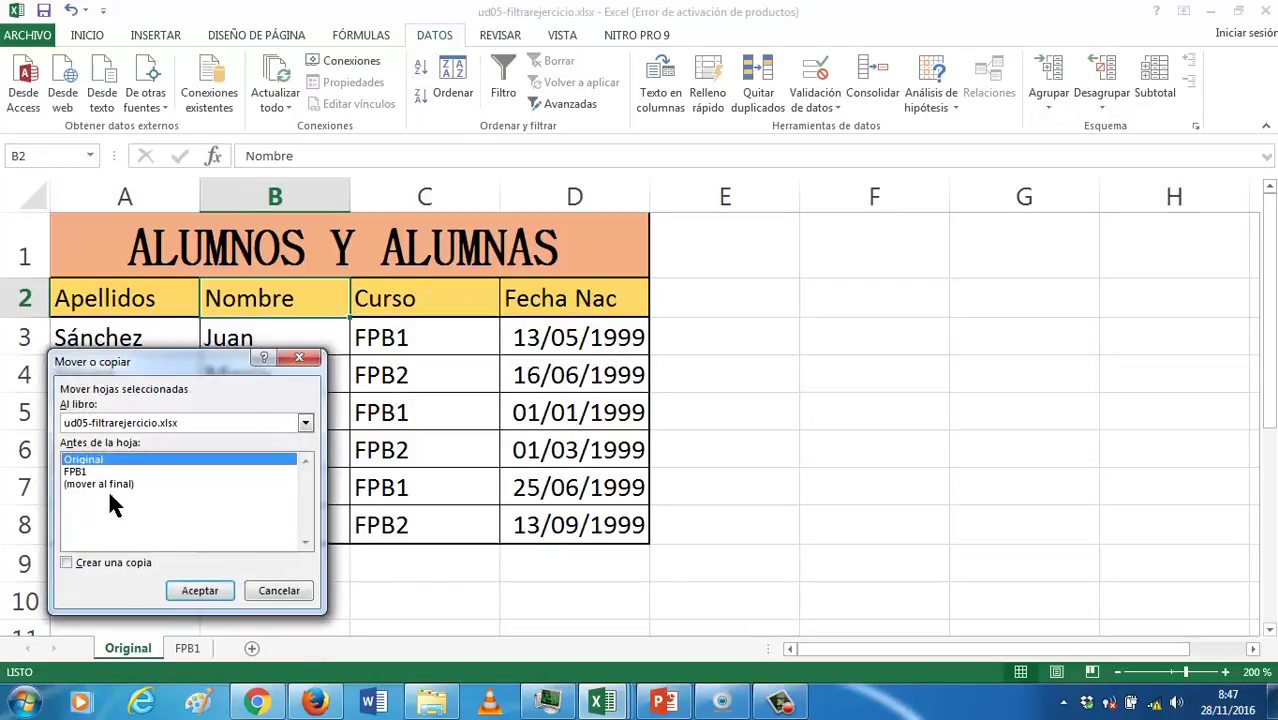
{"action": "left_click", "coordinate": [90, 564]}
{"action": "left_click", "coordinate": [108, 483]}
{"action": "left_click", "coordinate": [200, 591]}
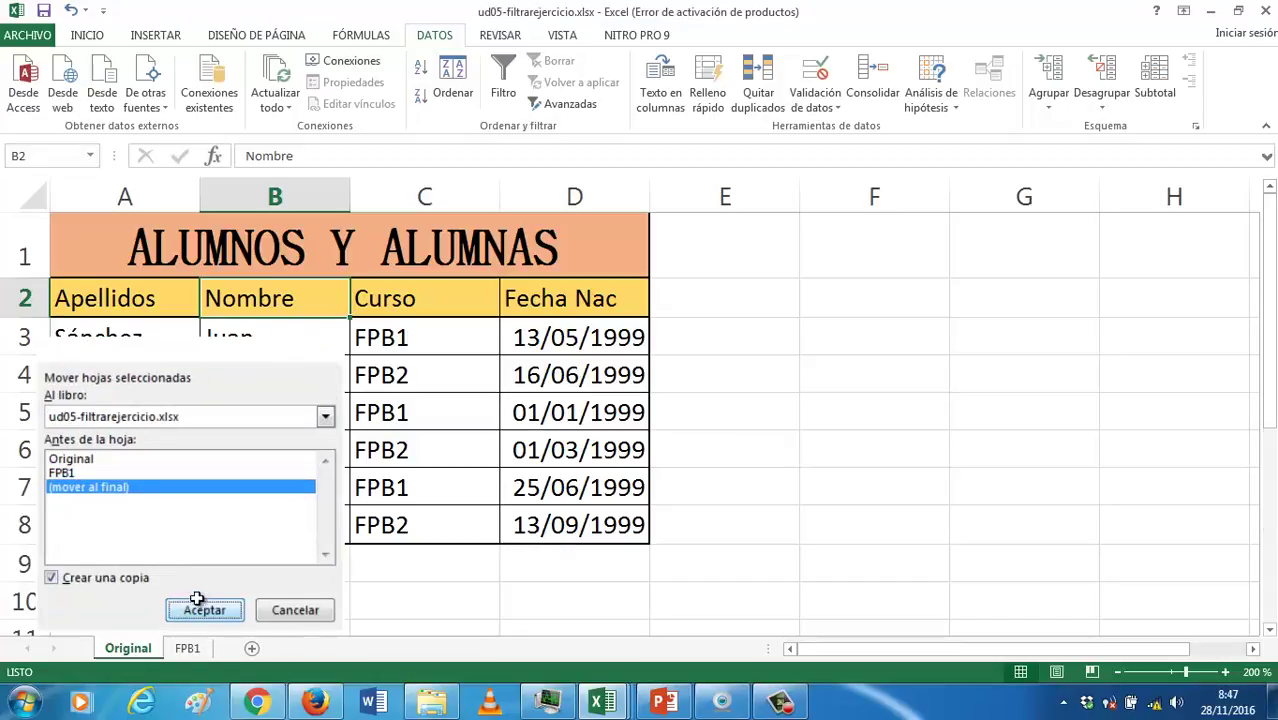
Rename the Original (2) copy to FPB2
{"action": "right_click", "coordinate": [232, 650]}
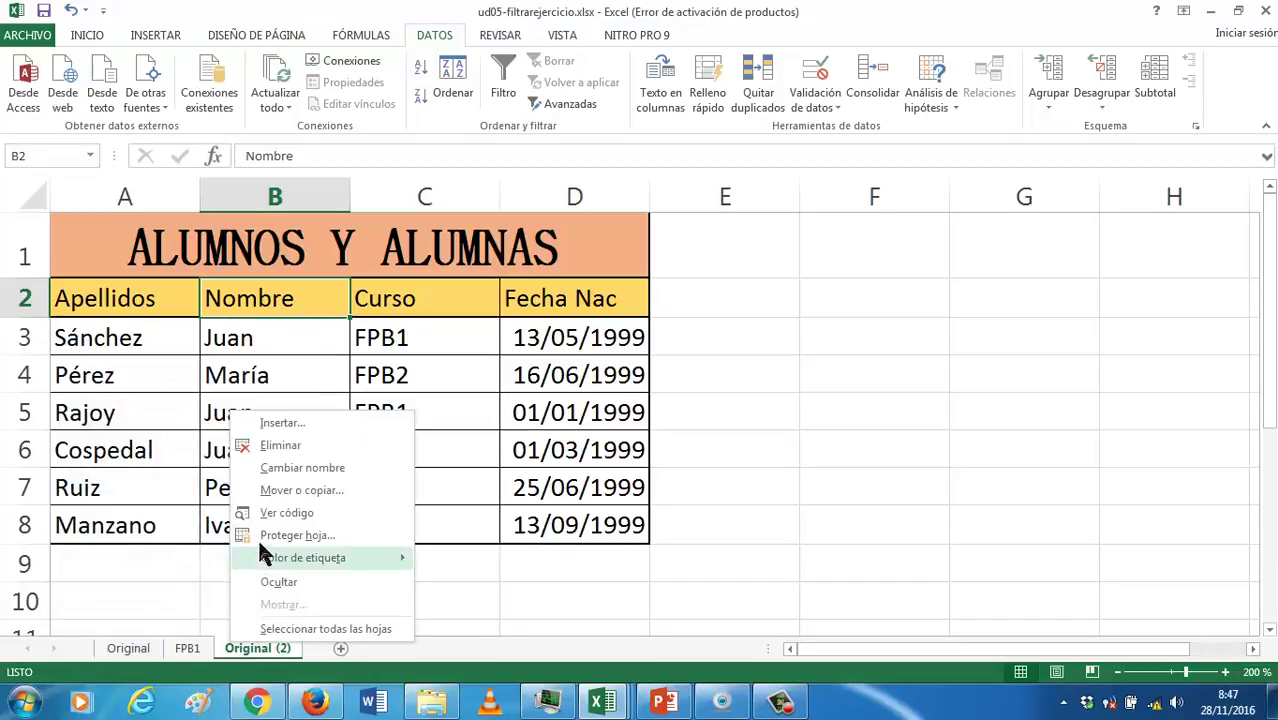
{"action": "left_click", "coordinate": [282, 472]}
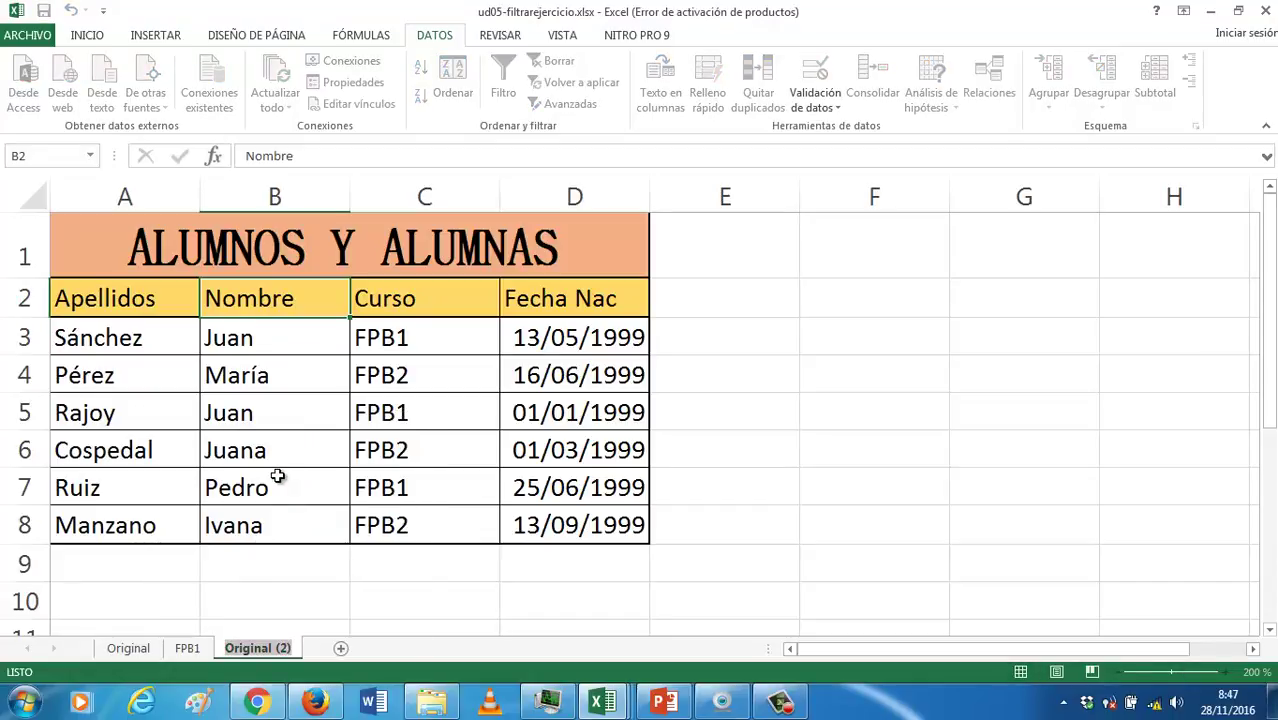
{"action": "type", "text": "FPB2"}
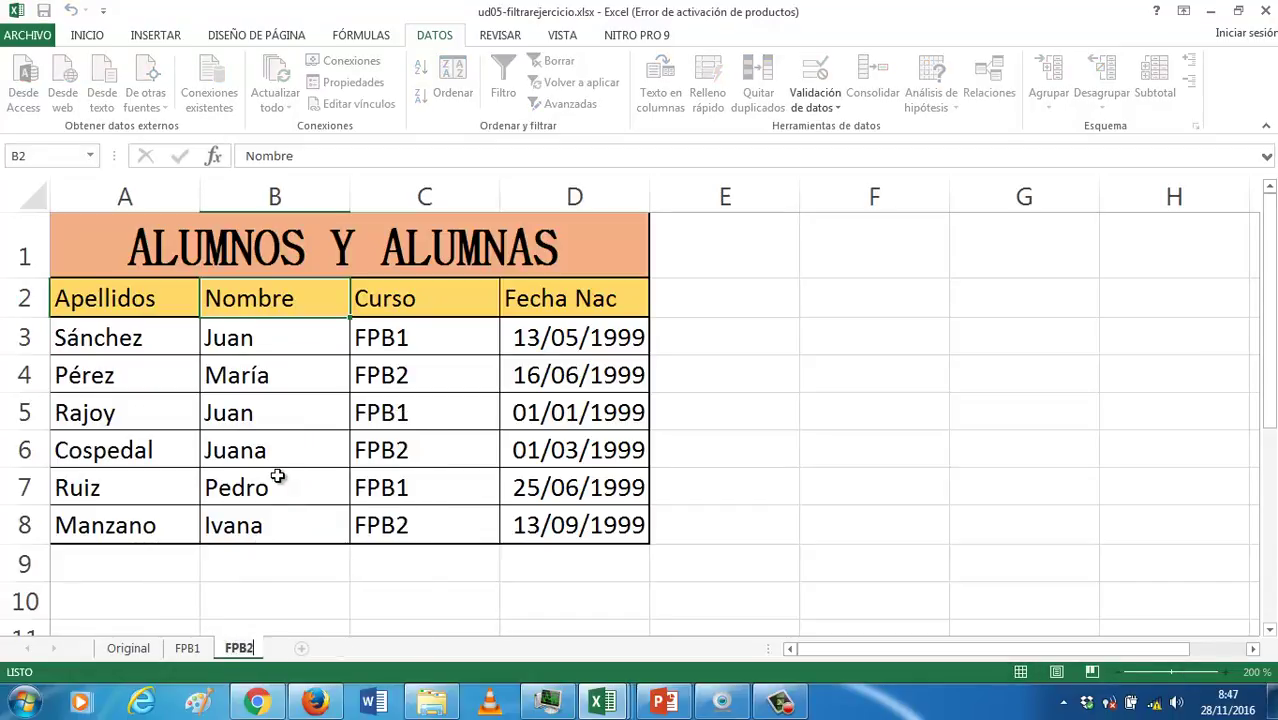
{"action": "key", "text": "Return"}
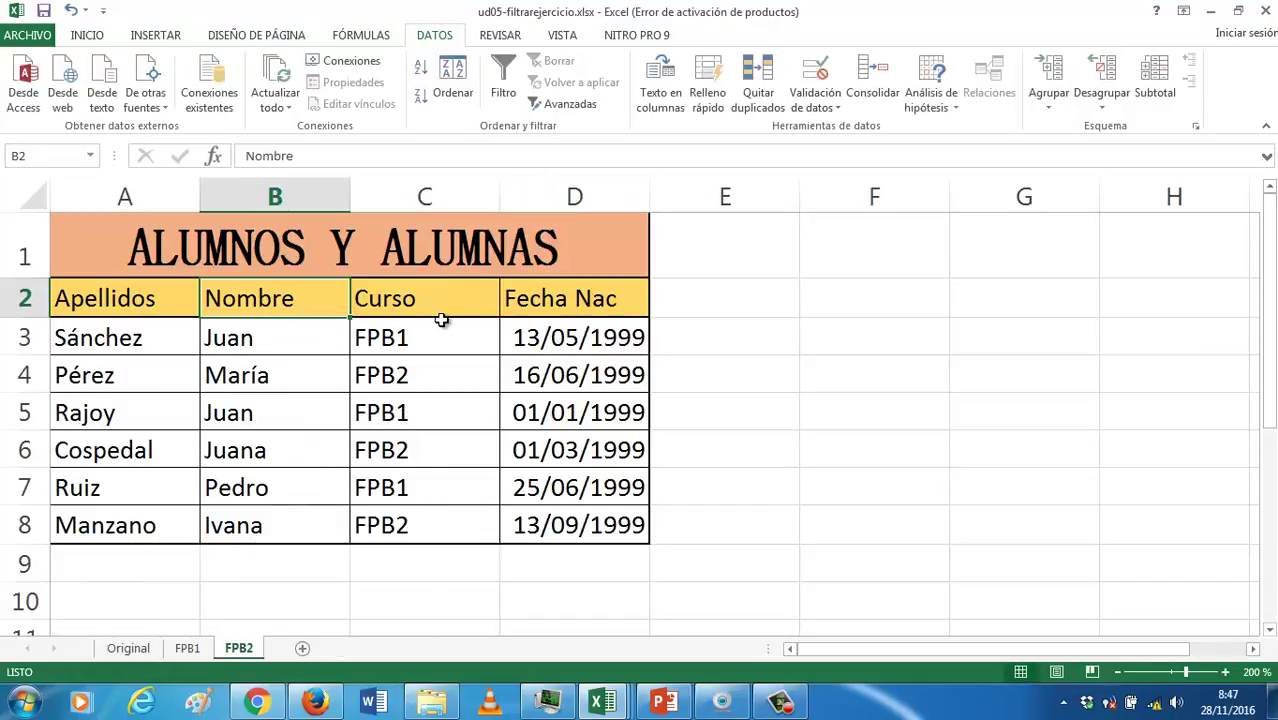
Enable filtering, limit Curso to FPB2 (3 of 6 students), then return to the Original sheet
{"action": "left_click", "coordinate": [441, 322]}
{"action": "left_click", "coordinate": [504, 82]}
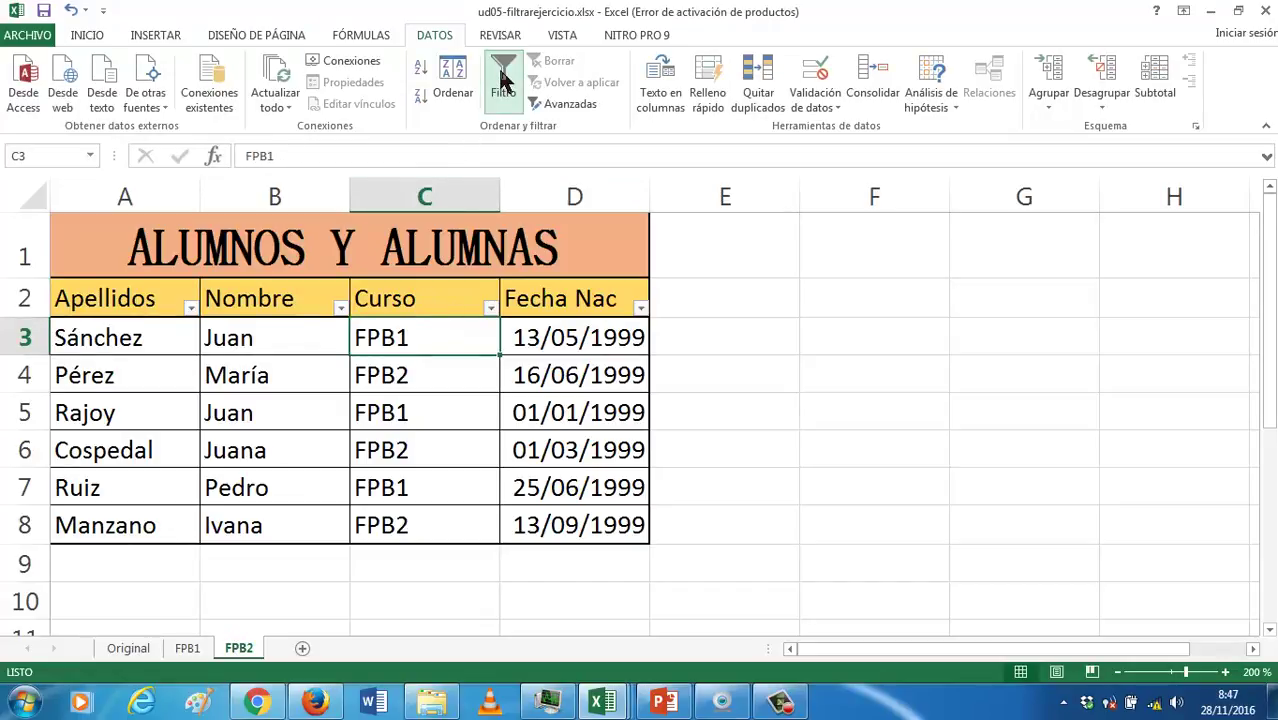
{"action": "left_click", "coordinate": [490, 307]}
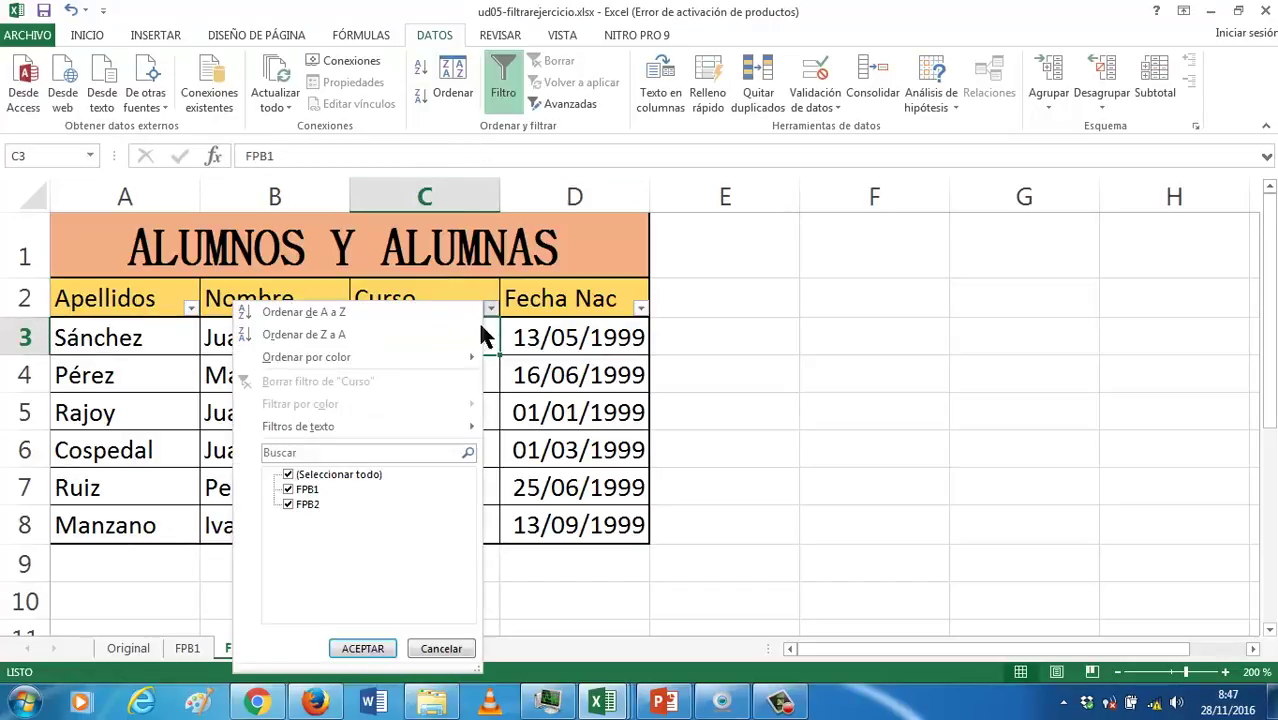
{"action": "left_click", "coordinate": [288, 504]}
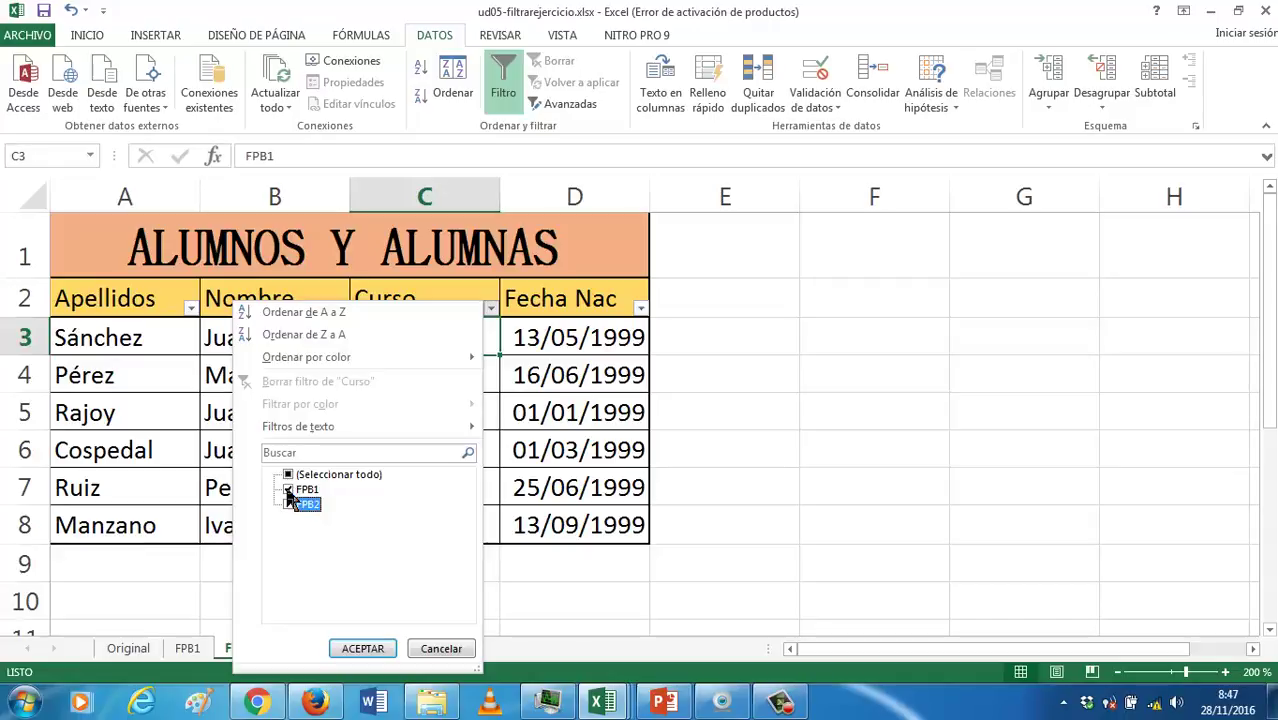
{"action": "left_click", "coordinate": [288, 489]}
{"action": "left_click", "coordinate": [288, 504]}
{"action": "left_click", "coordinate": [385, 650]}
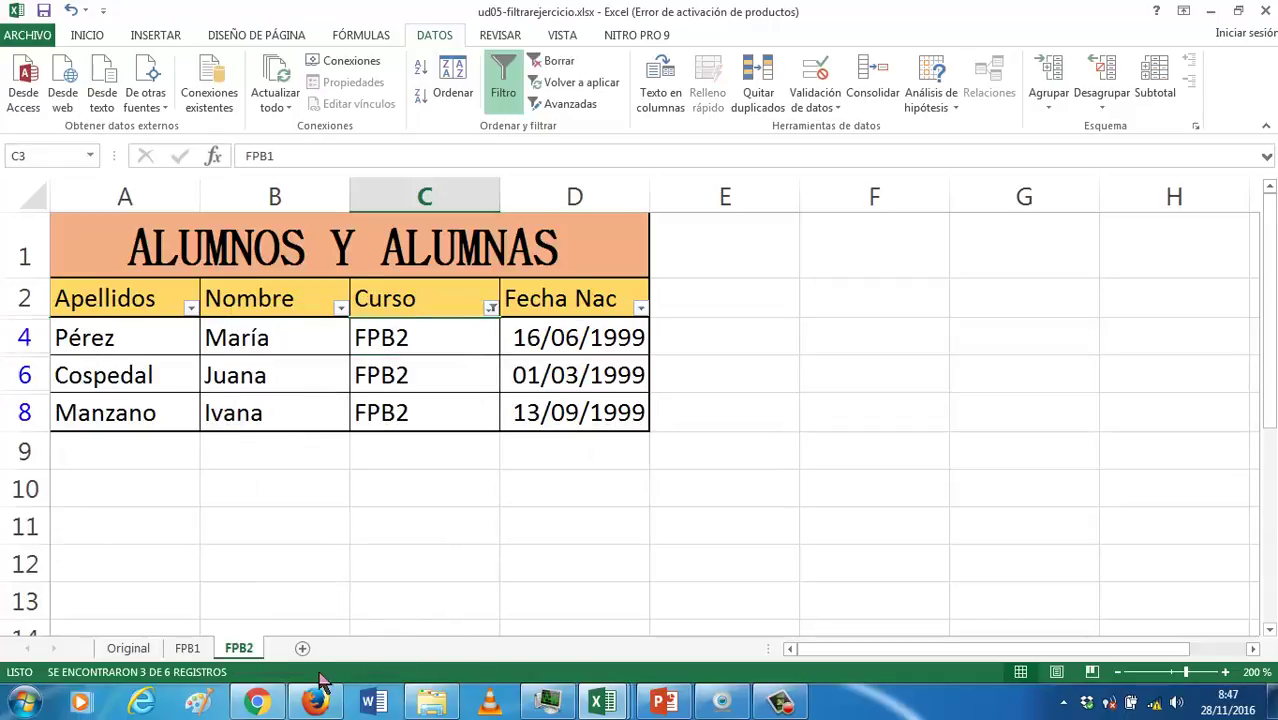
{"action": "left_click", "coordinate": [128, 649]}
{"action": "right_click", "coordinate": [132, 650]}
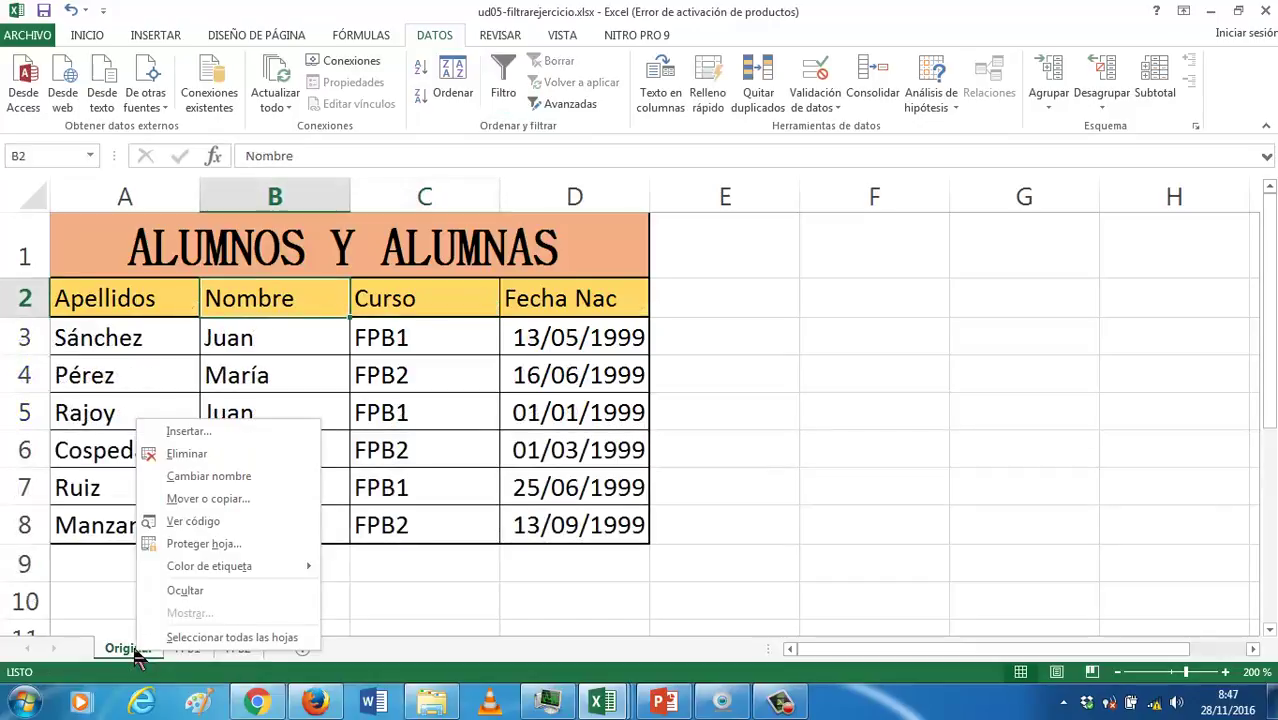
Copy the Original sheet to the end of the workbook
{"action": "left_click", "coordinate": [190, 499]}
{"action": "left_click", "coordinate": [122, 566]}
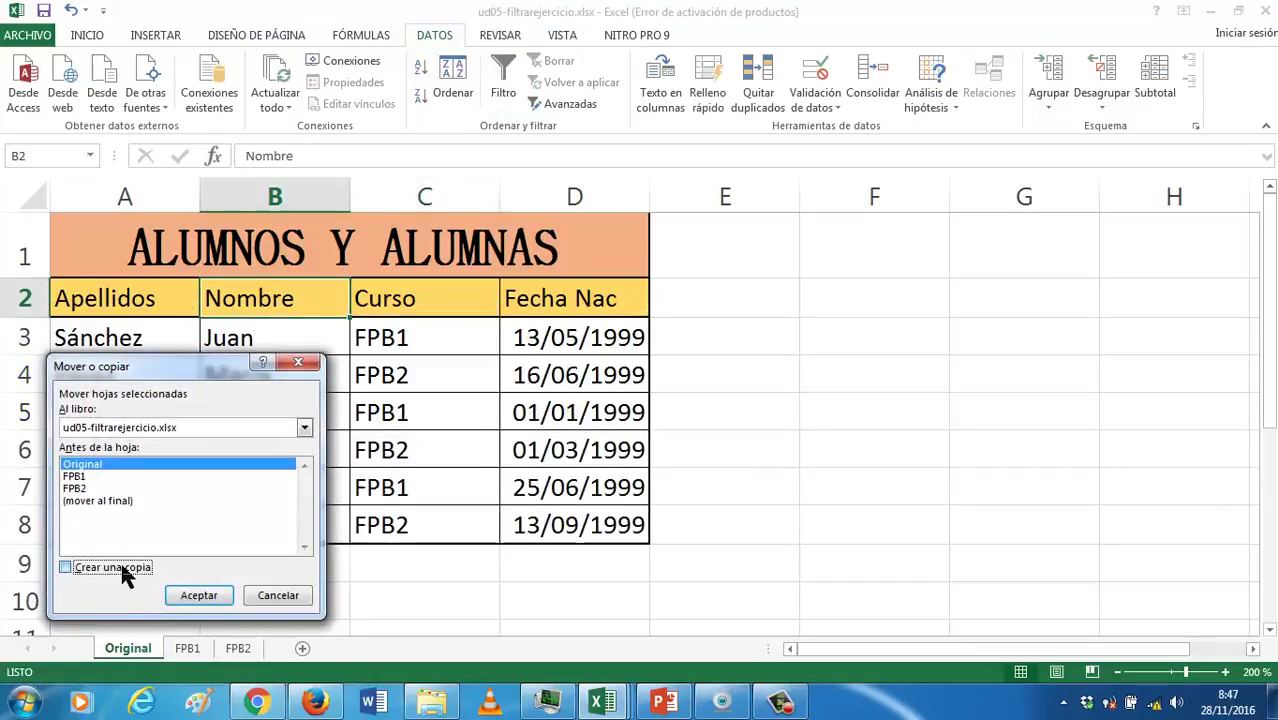
{"action": "left_click", "coordinate": [100, 500]}
{"action": "left_click", "coordinate": [180, 598]}
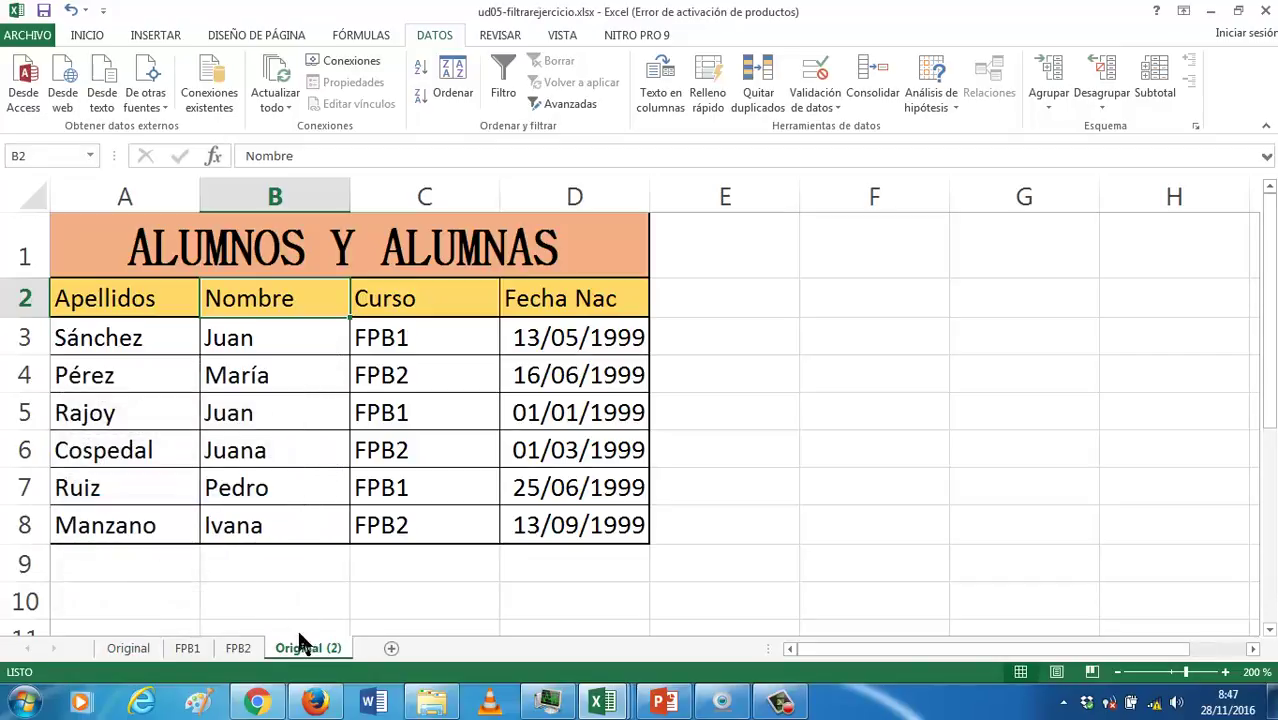
Rename the Original (2) copy to Juniopalante
{"action": "right_click", "coordinate": [303, 642]}
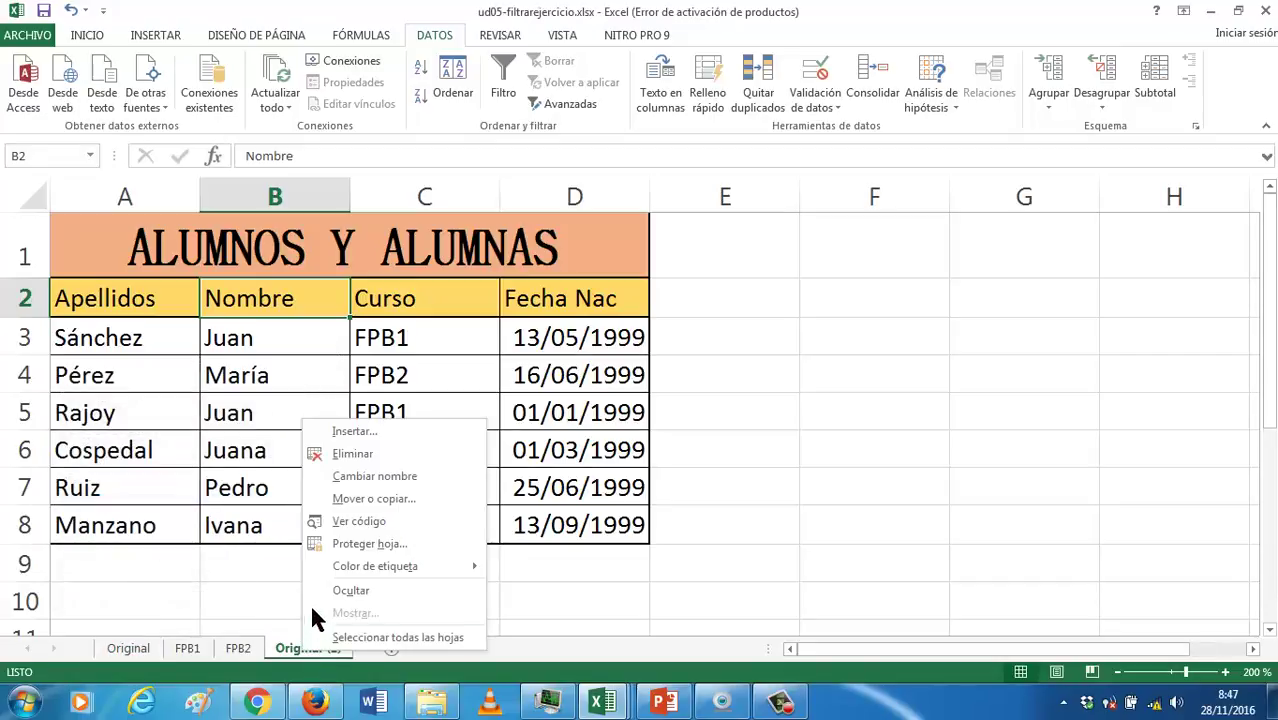
{"action": "left_click", "coordinate": [380, 477]}
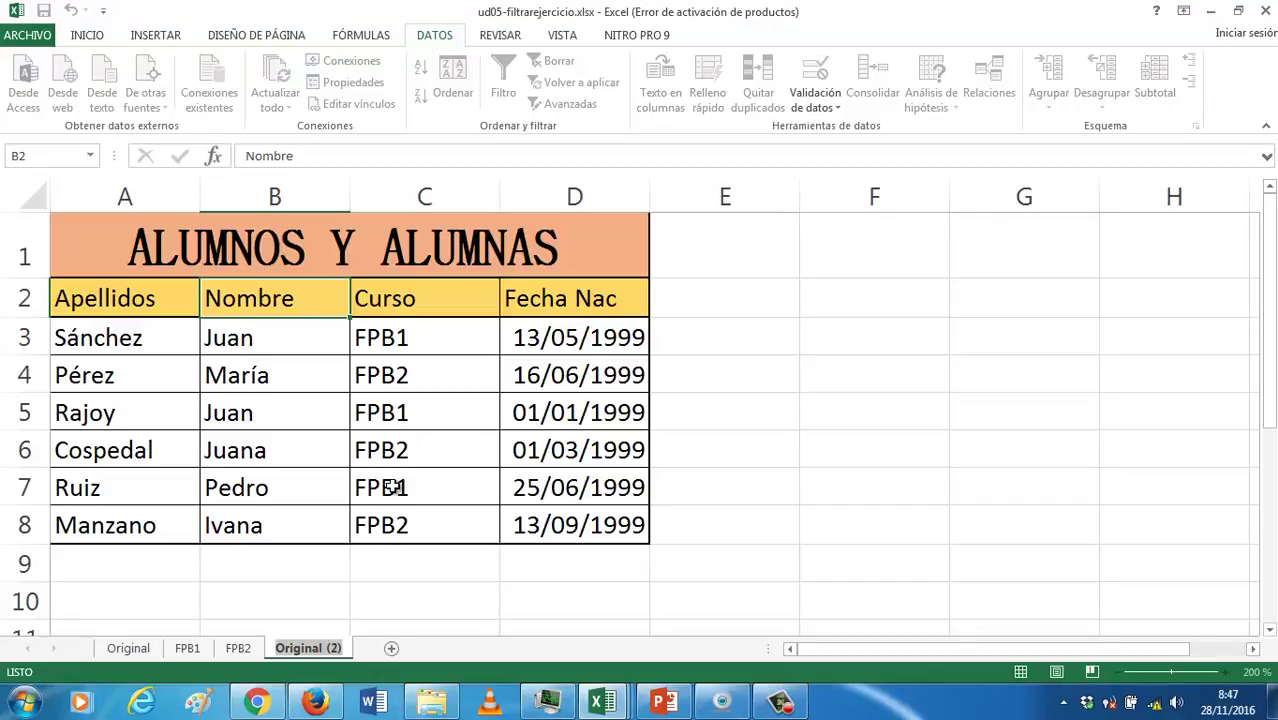
{"action": "type", "text": "j"}
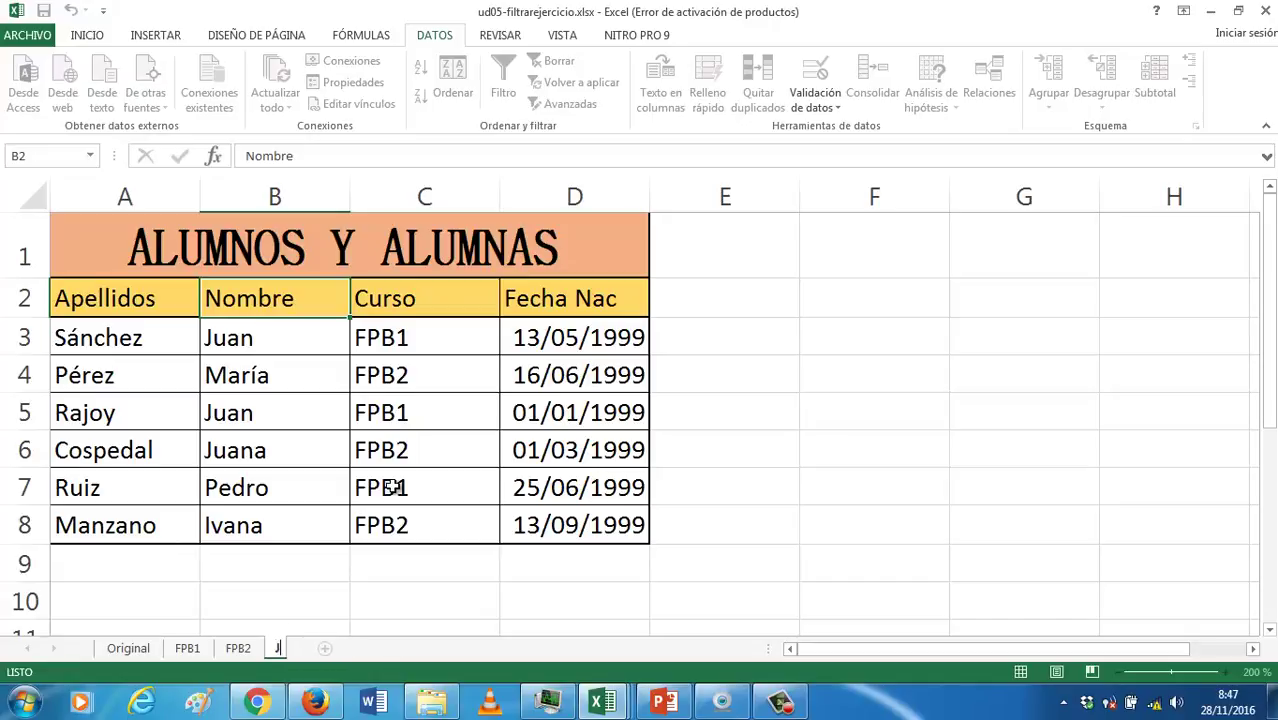
{"action": "type", "text": "uan"}
{"action": "key", "text": "BackSpace"}
{"action": "key", "text": "BackSpace"}
{"action": "key", "text": "BackSpace"}
{"action": "key", "text": "BackSpace"}
{"action": "type", "text": "niopalant"}
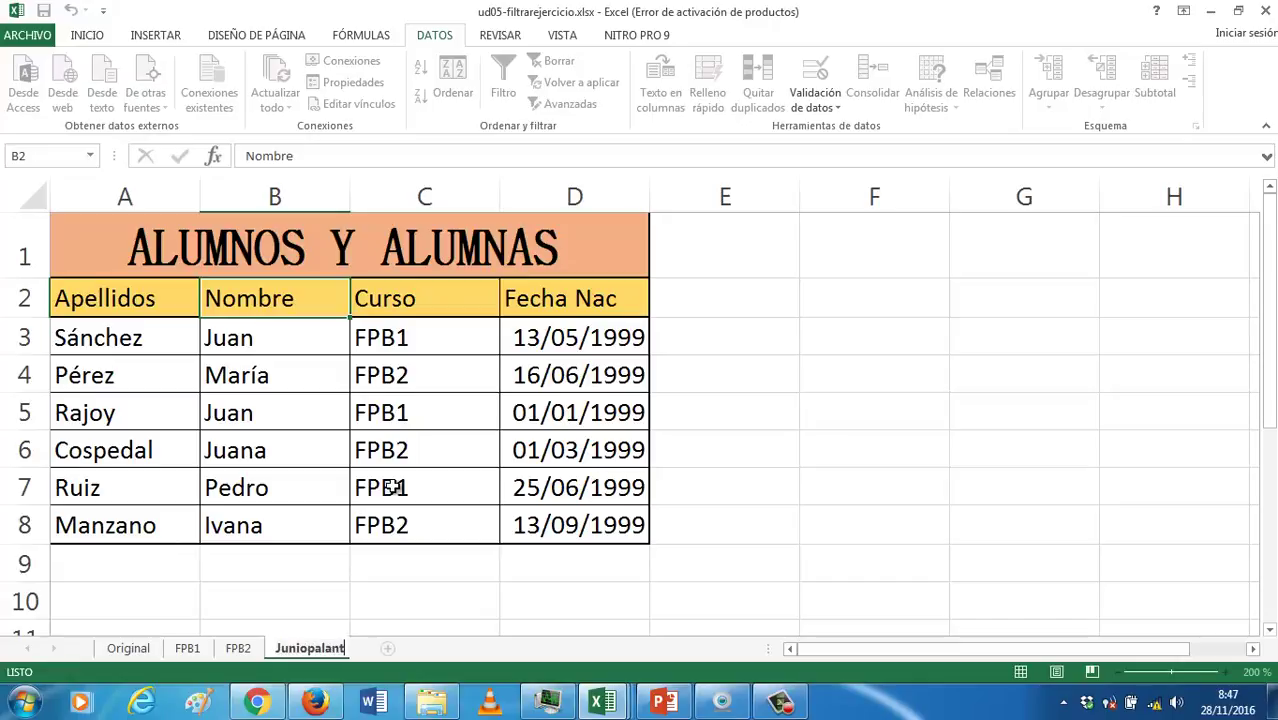
{"action": "type", "text": "e"}
{"action": "key", "text": "Return"}
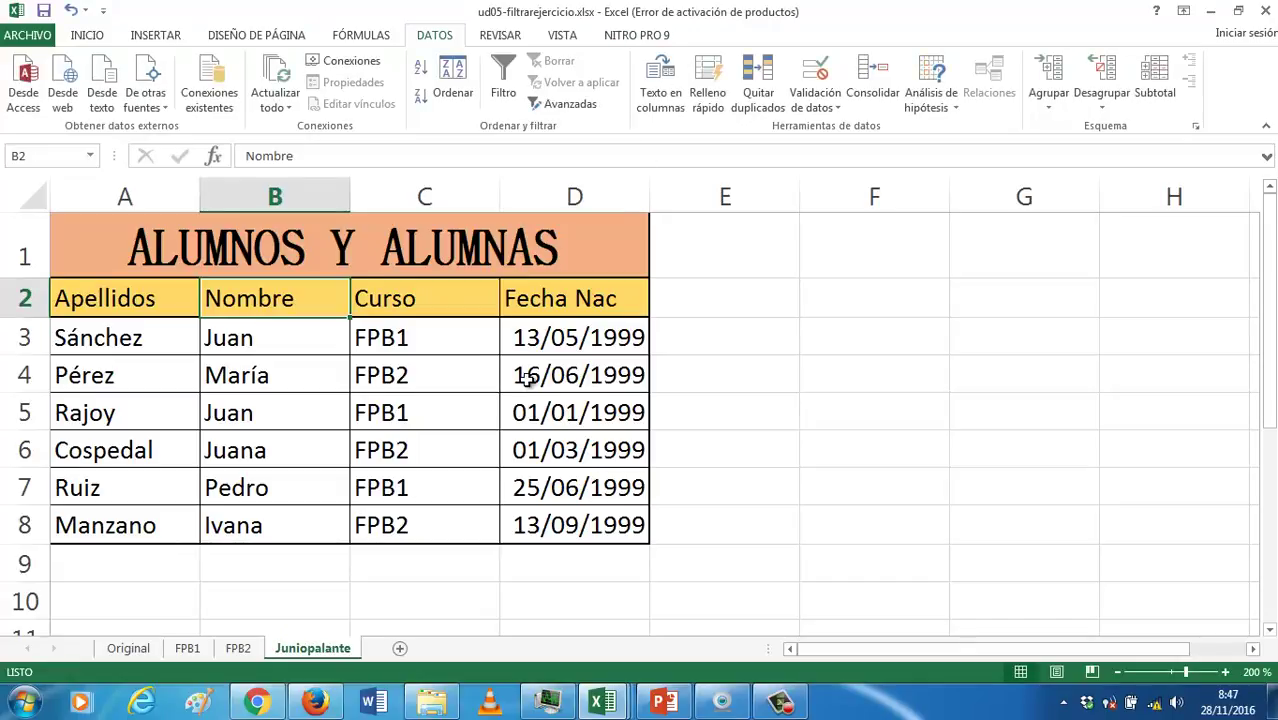
{"action": "left_click", "coordinate": [527, 376]}
Enable filtering and exclude enero, marzo and mayo births from Fecha Nac, leaving June and September
{"action": "left_click", "coordinate": [512, 76]}
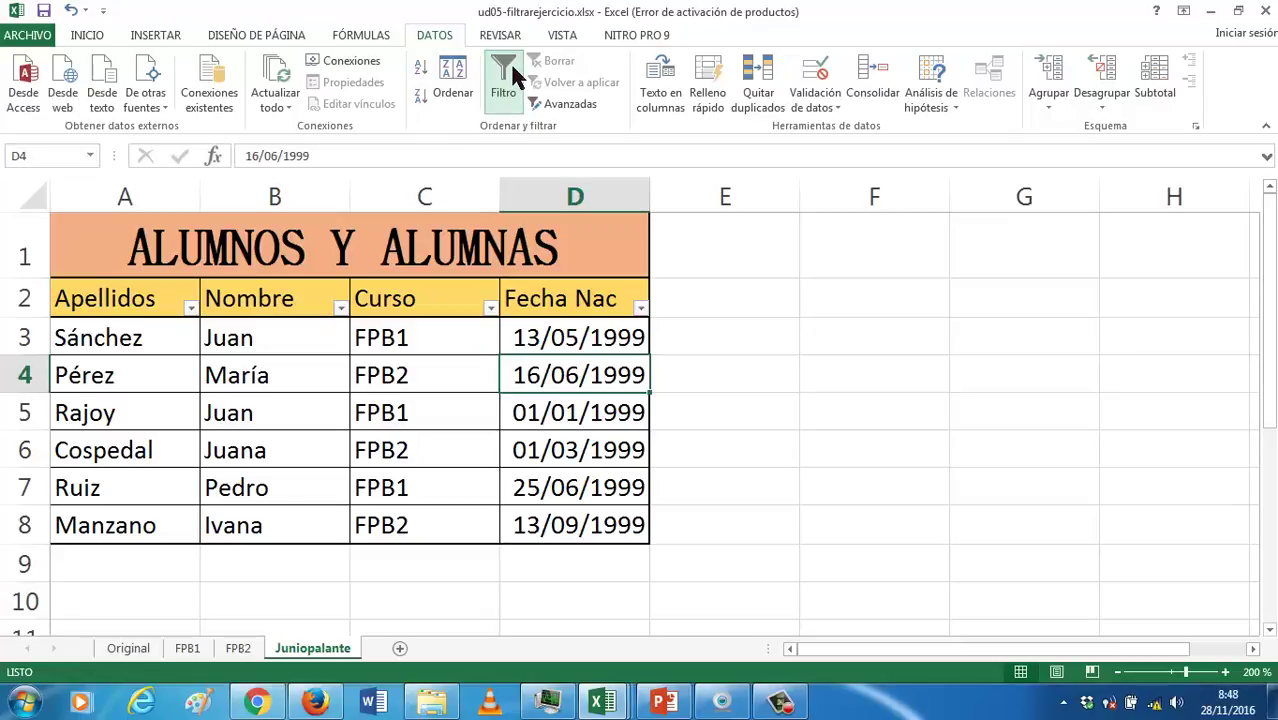
{"action": "left_click", "coordinate": [641, 309]}
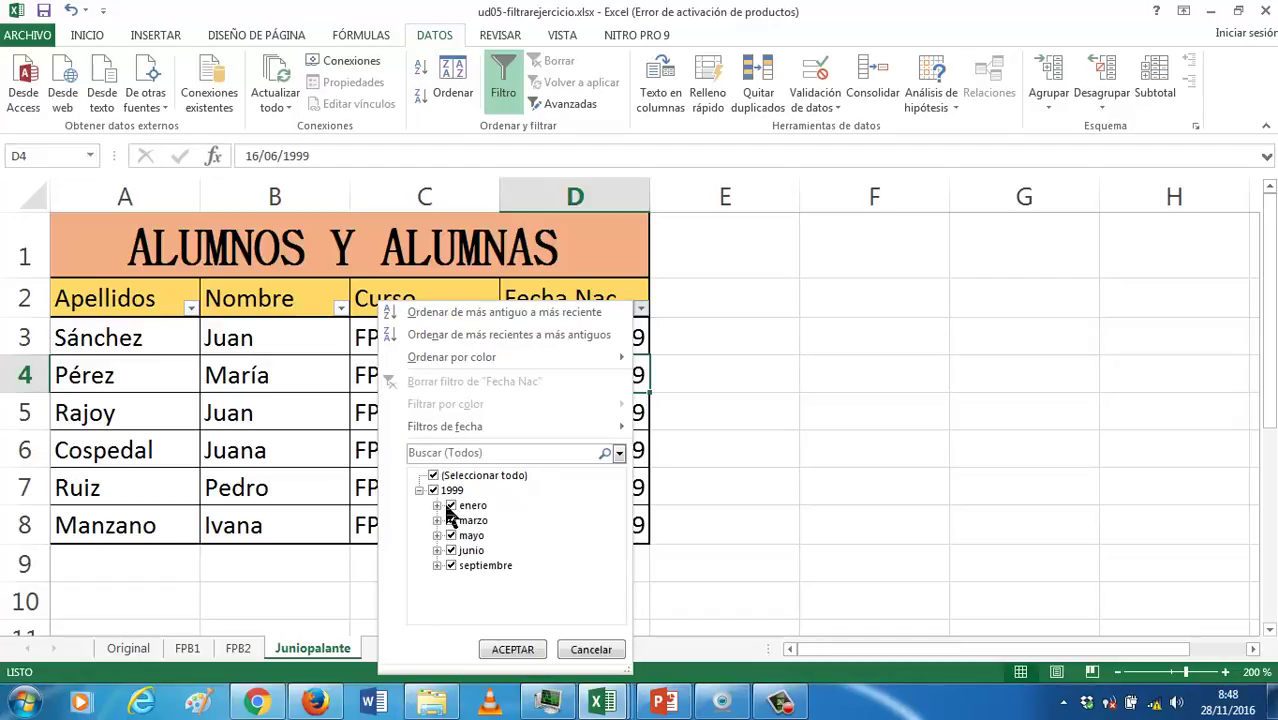
{"action": "left_click", "coordinate": [451, 505]}
{"action": "left_click", "coordinate": [451, 520]}
{"action": "left_click", "coordinate": [451, 536]}
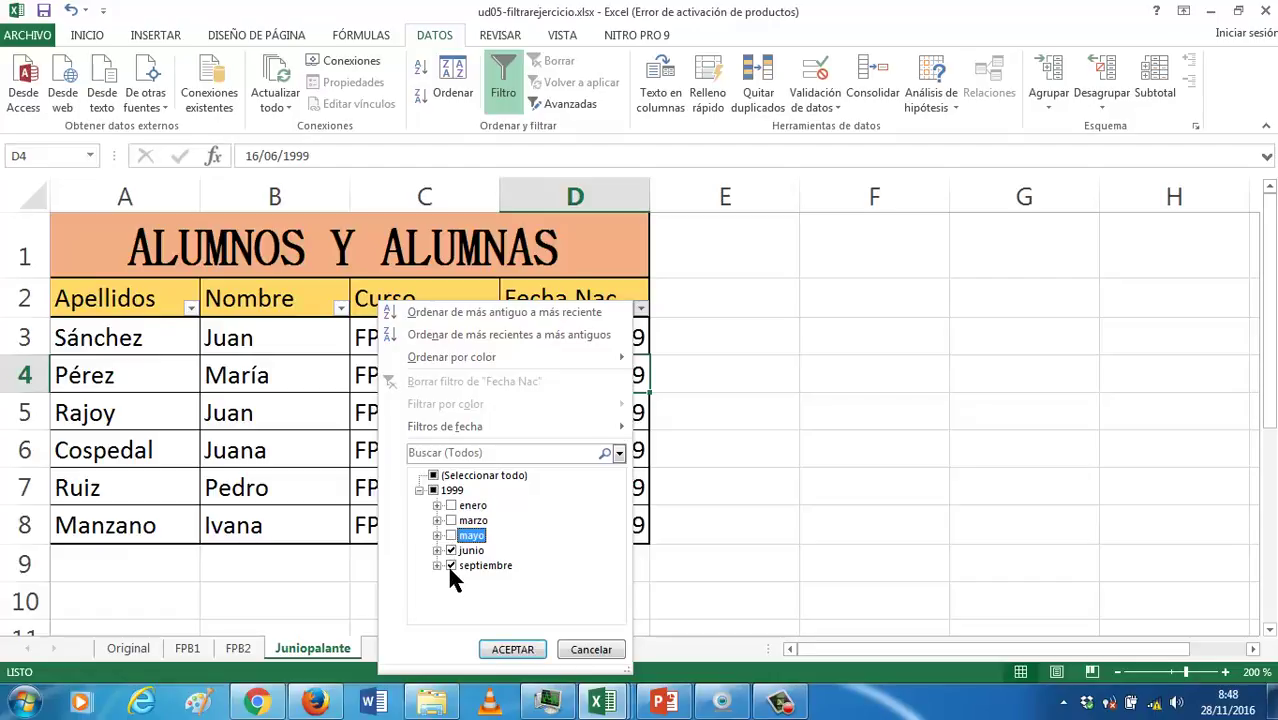
{"action": "left_click", "coordinate": [516, 651]}
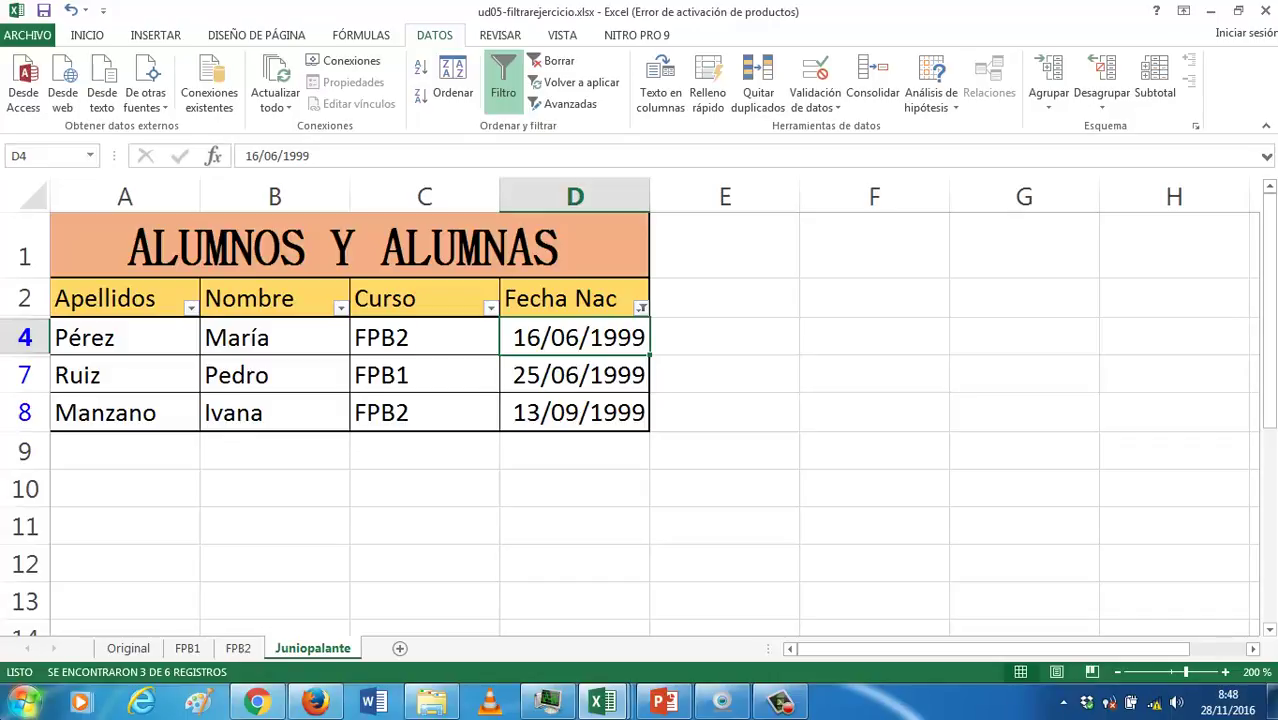
{"action": "right_click", "coordinate": [614, 335]}
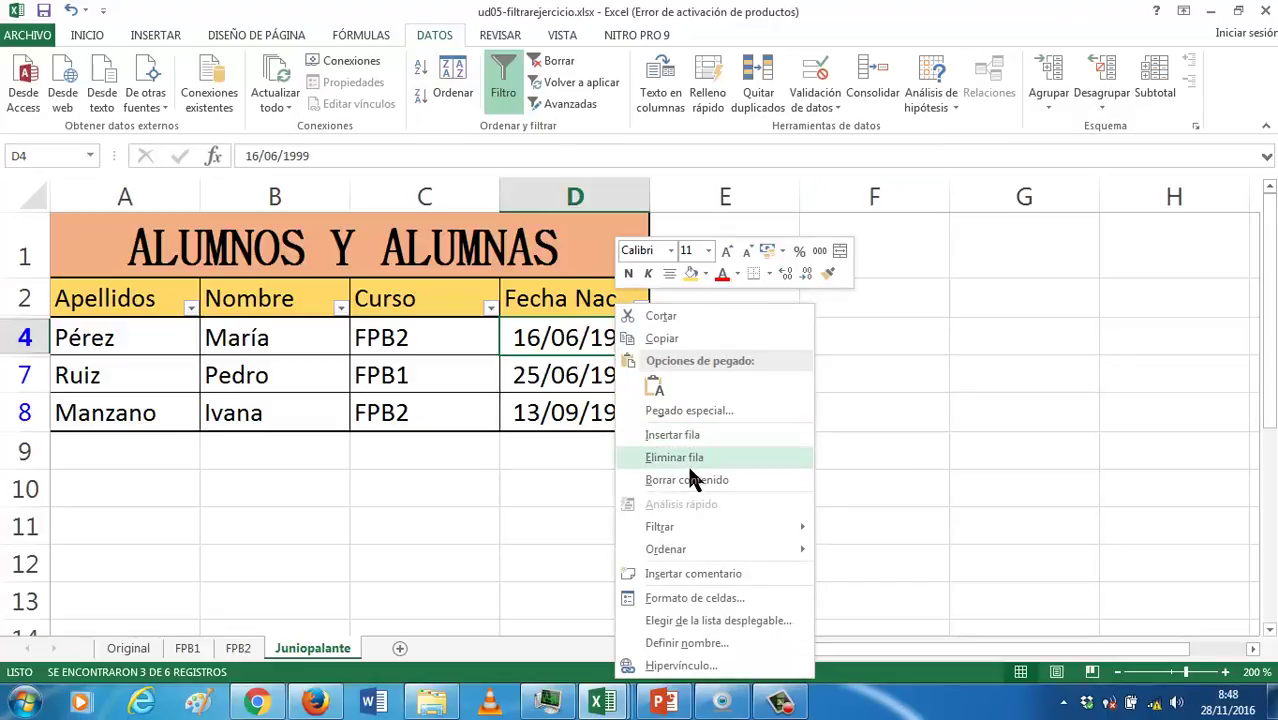
{"action": "key", "text": "Escape"}
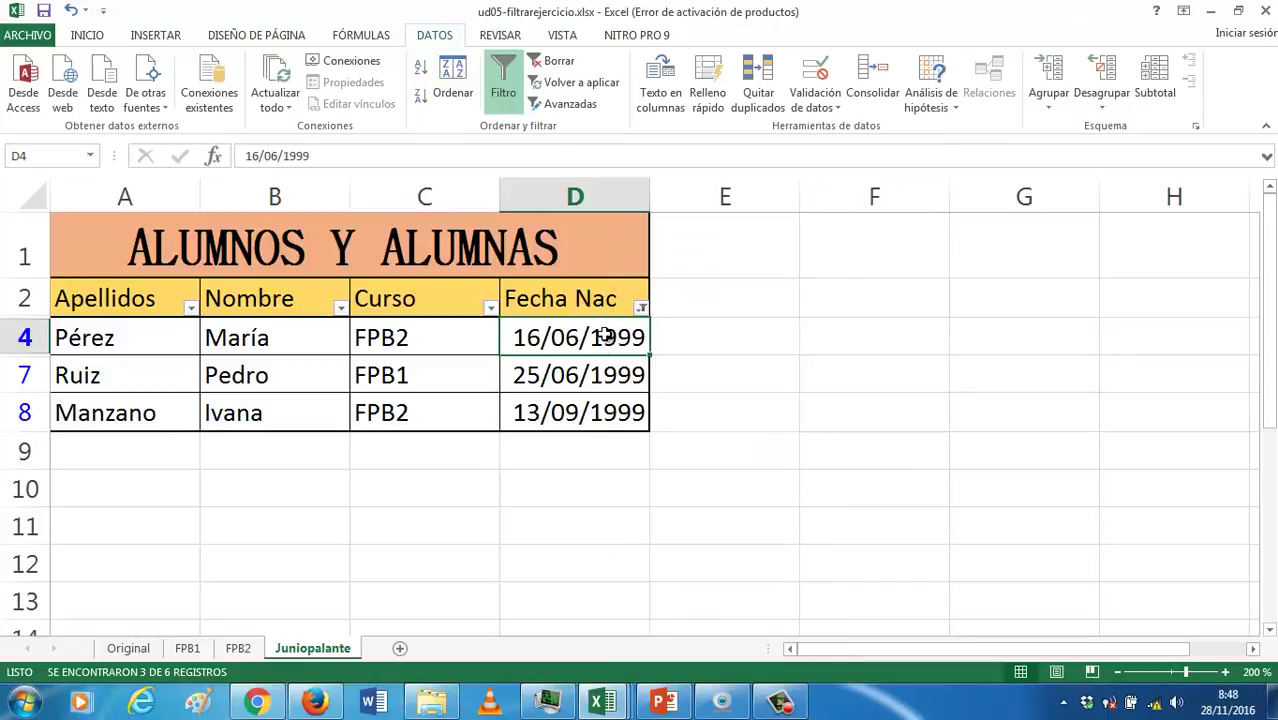
{"action": "right_click", "coordinate": [606, 336]}
{"action": "left_click", "coordinate": [587, 340]}
{"action": "right_click", "coordinate": [590, 345]}
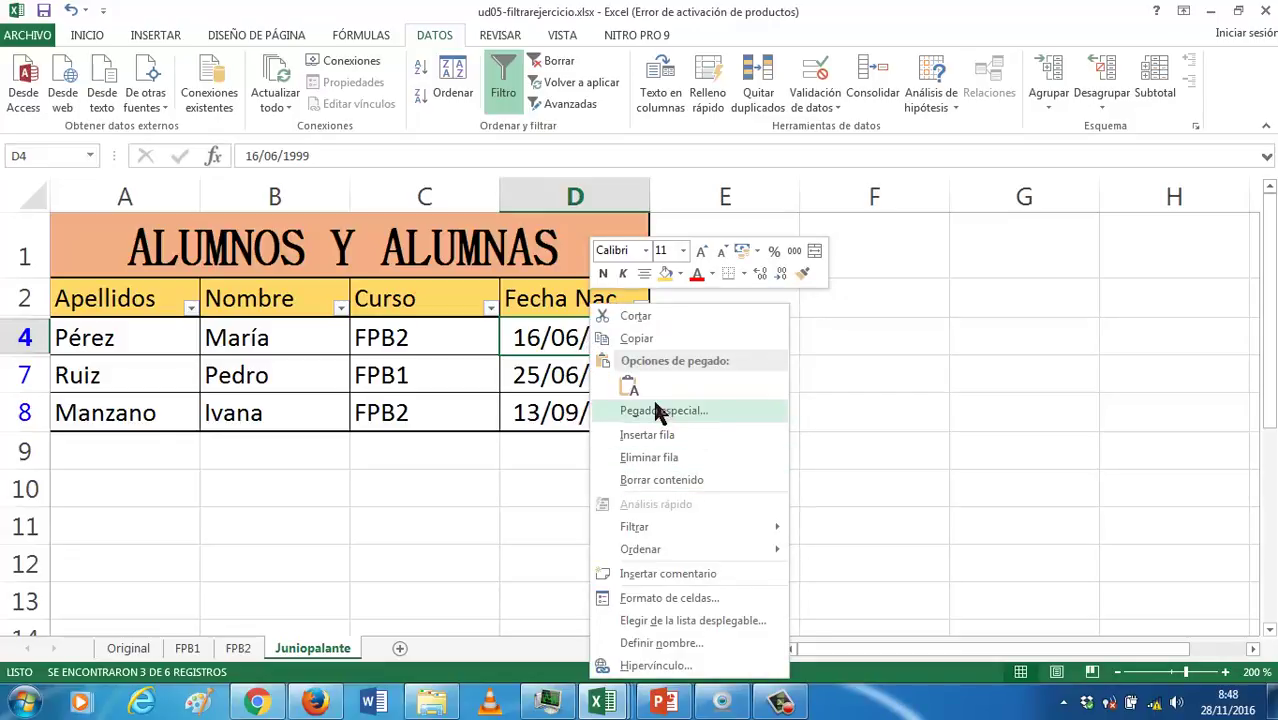
{"action": "left_click", "coordinate": [490, 385]}
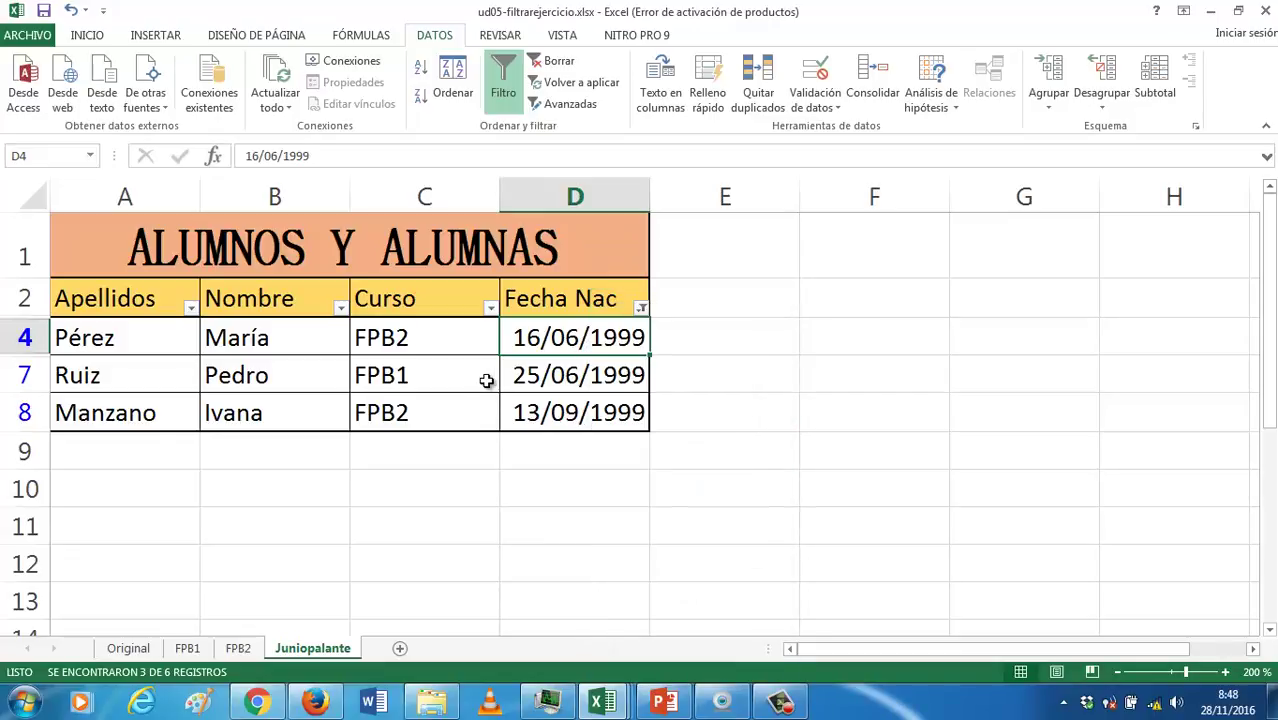
{"action": "left_click", "coordinate": [485, 380]}
{"action": "right_click", "coordinate": [482, 385]}
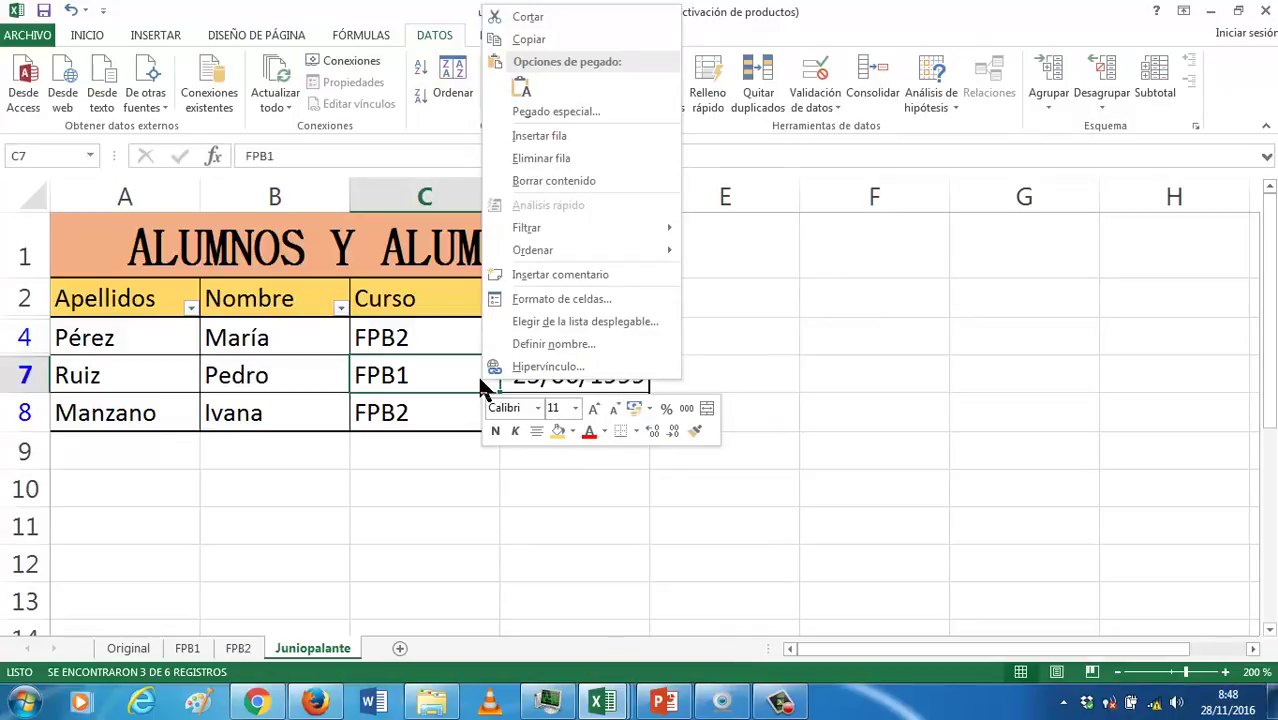
{"action": "key", "text": "Escape"}
{"action": "left_click", "coordinate": [449, 190]}
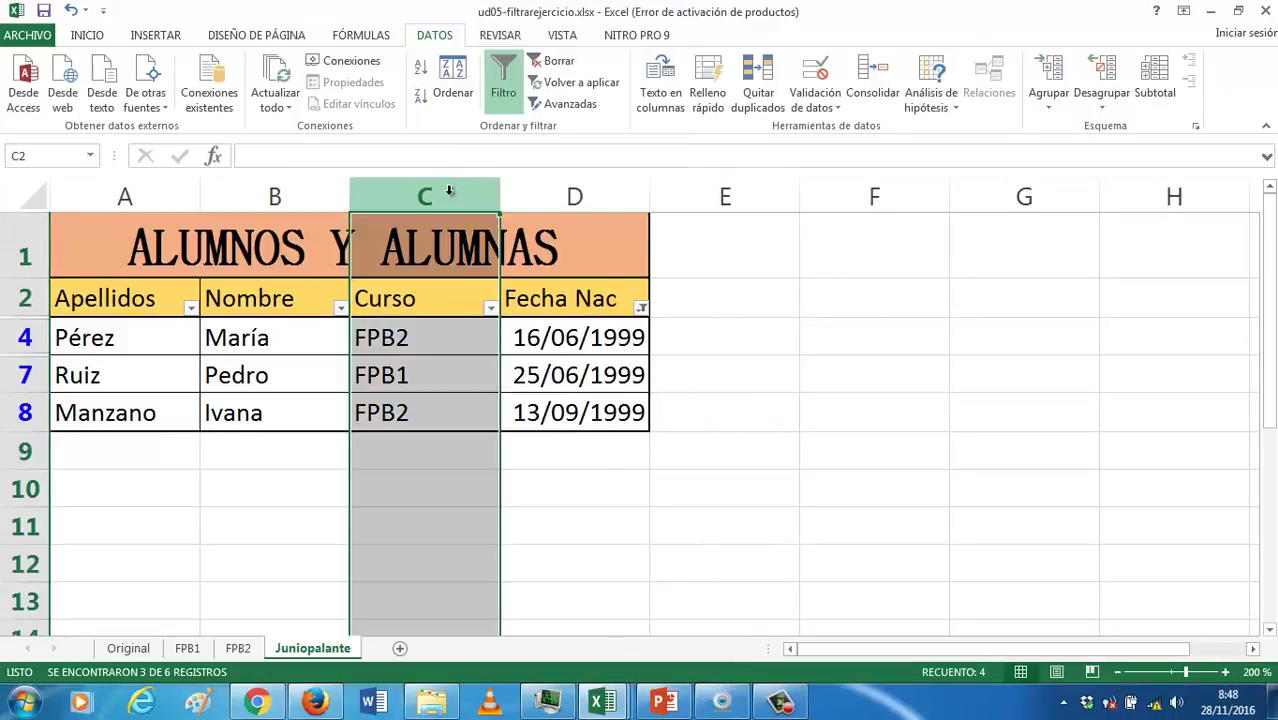
Insert a blank column D before Fecha Nac and give it the header Sueldo in D2
{"action": "right_click", "coordinate": [481, 196]}
{"action": "left_click", "coordinate": [566, 196]}
{"action": "left_click", "coordinate": [566, 196]}
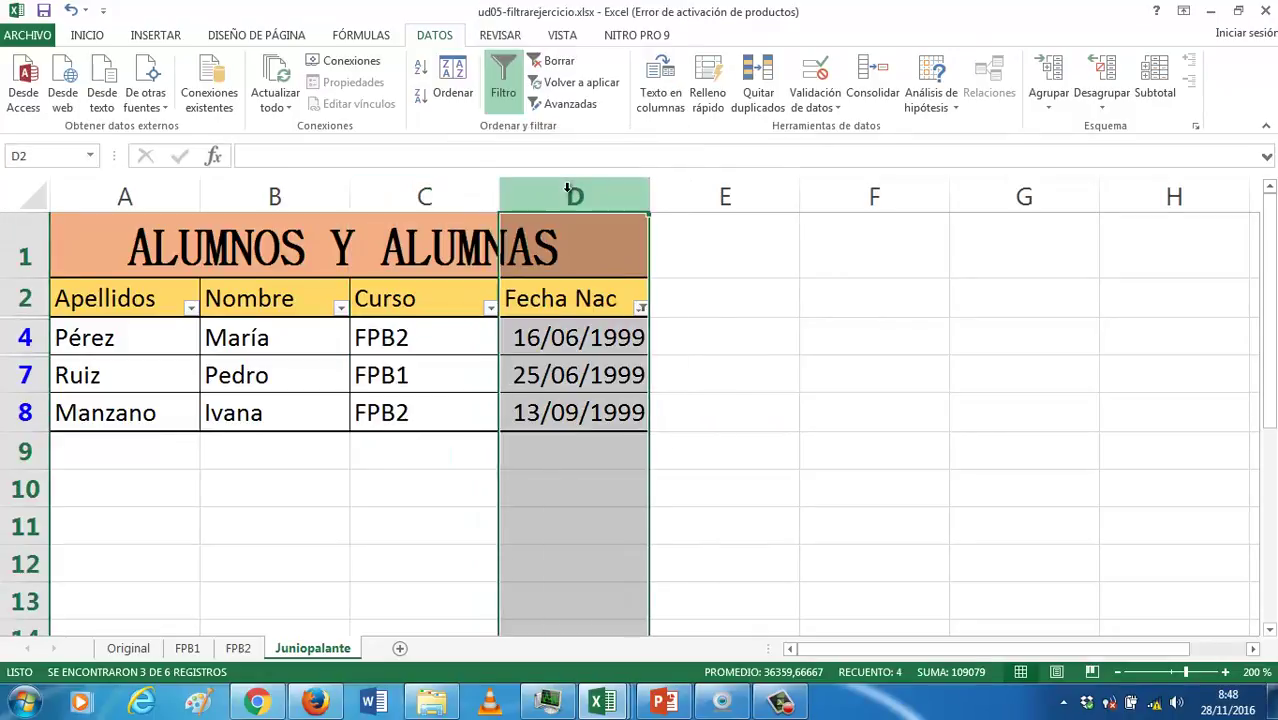
{"action": "right_click", "coordinate": [567, 196]}
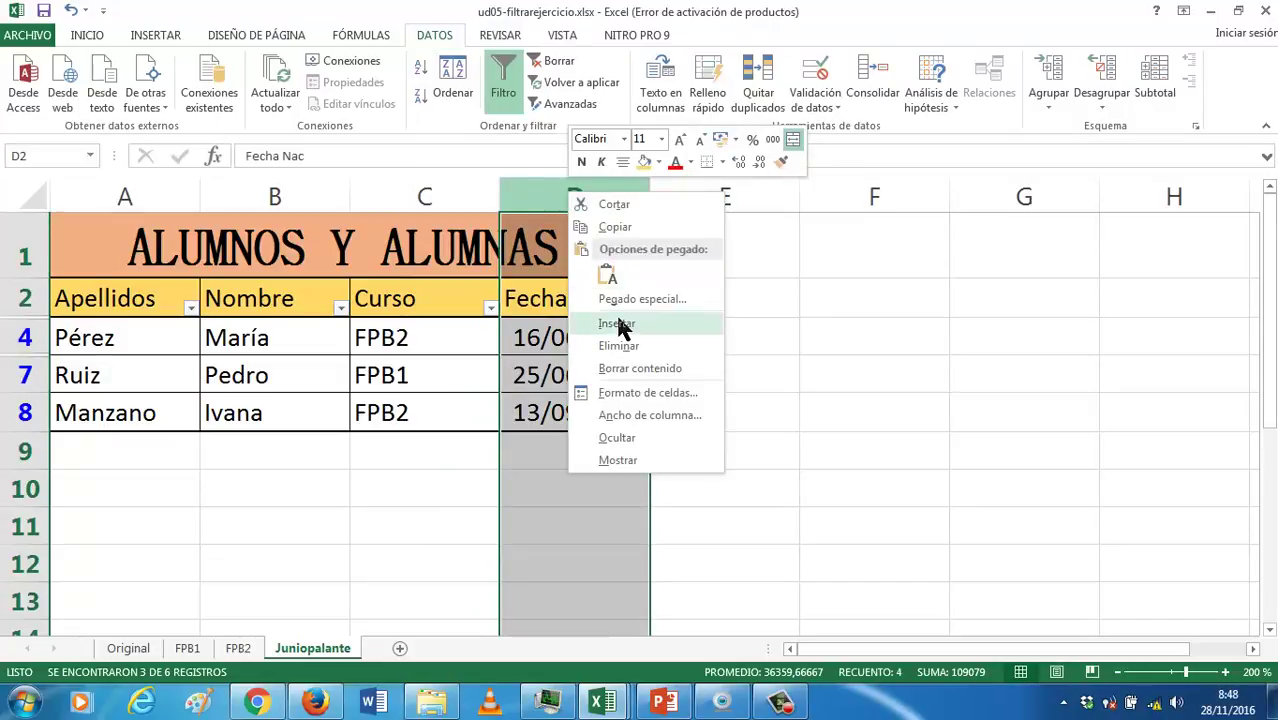
{"action": "left_click", "coordinate": [617, 323]}
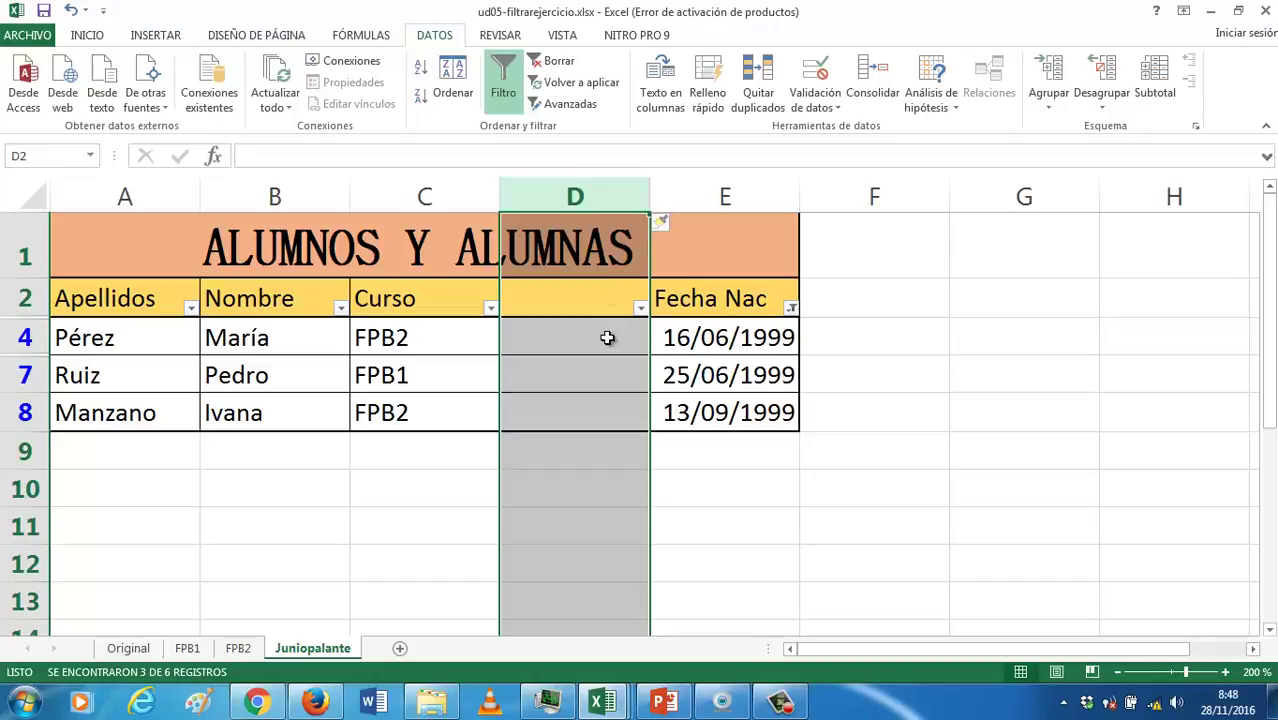
{"action": "left_click", "coordinate": [600, 306]}
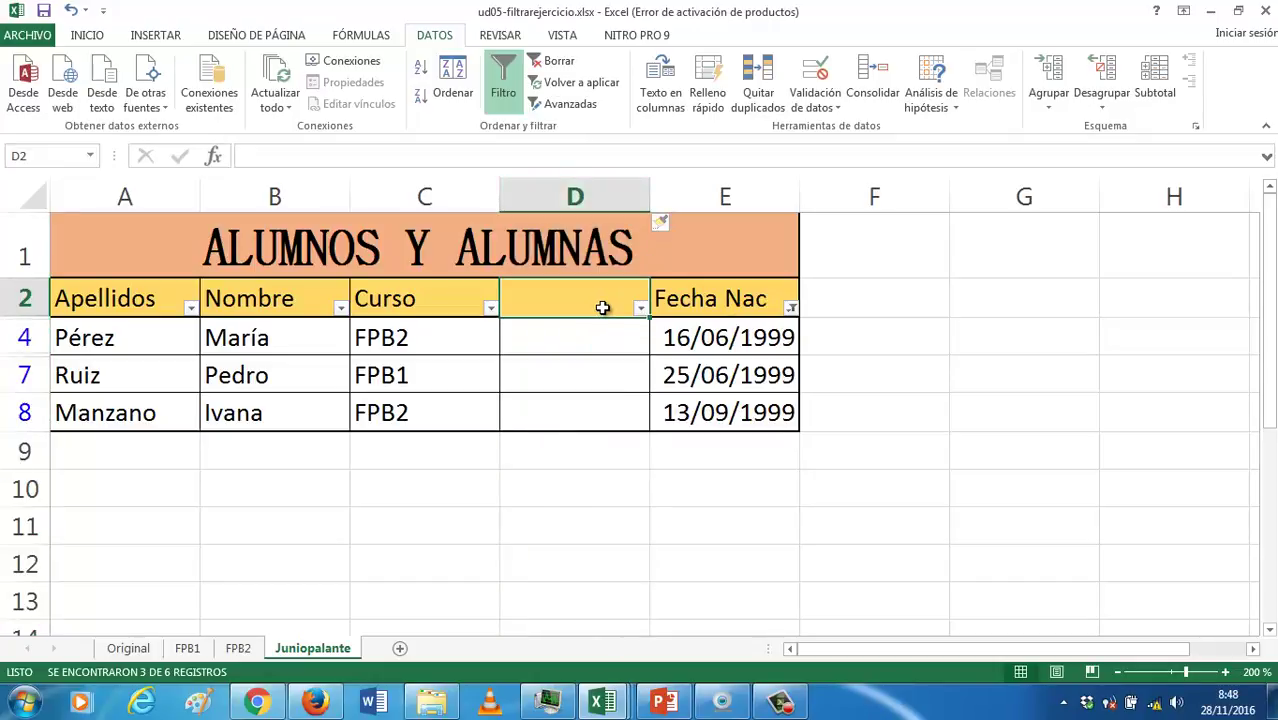
{"action": "type", "text": "Sueldo"}
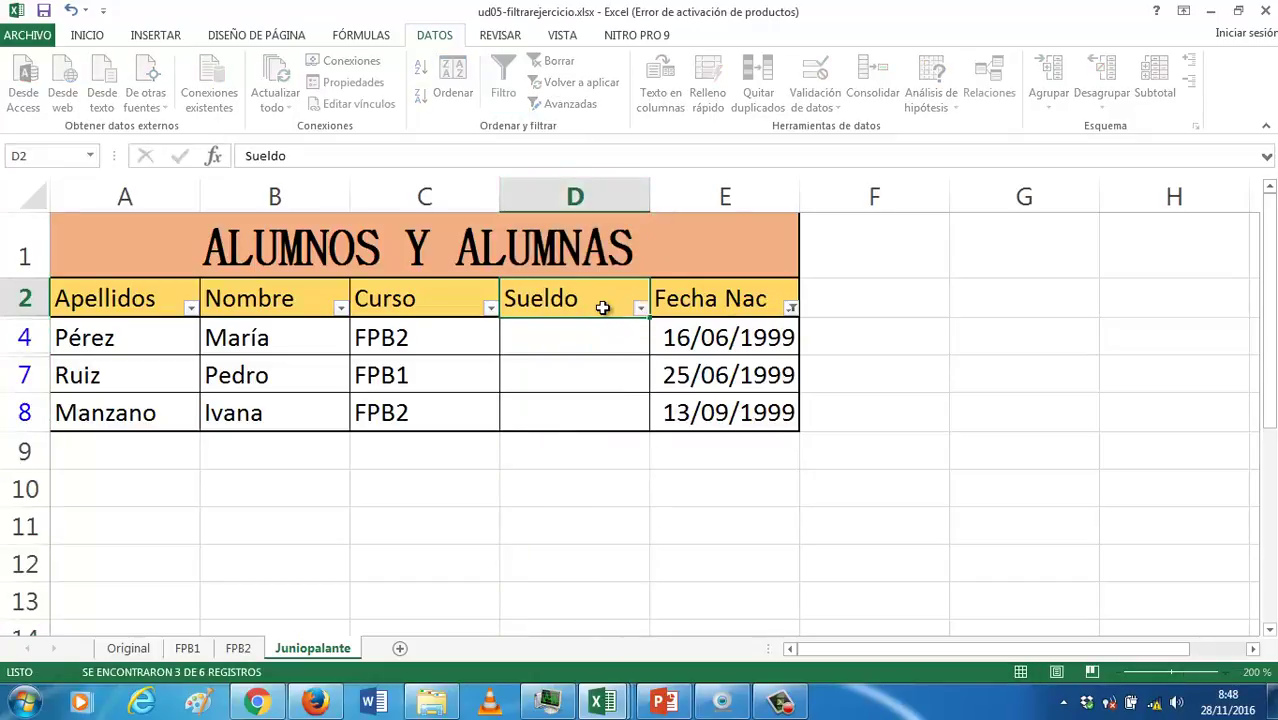
{"action": "key", "text": "Return"}
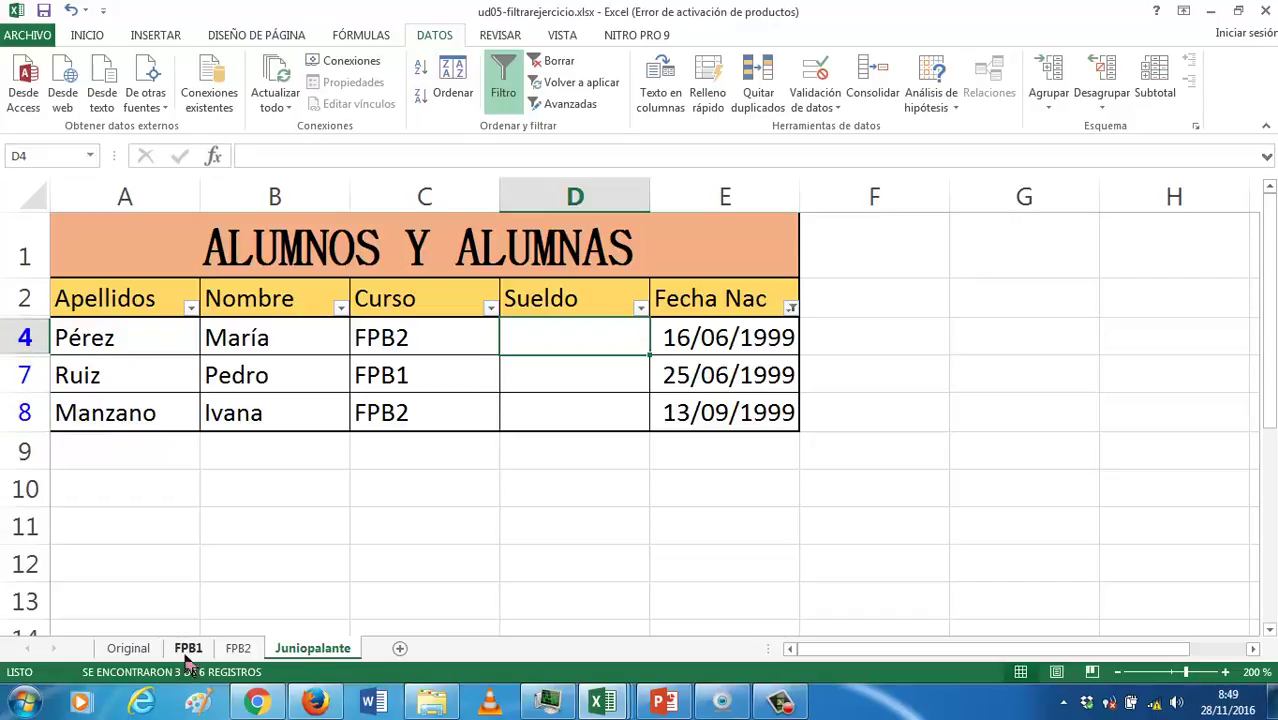
Copy the Original sheet to the end of the workbook
{"action": "right_click", "coordinate": [110, 652]}
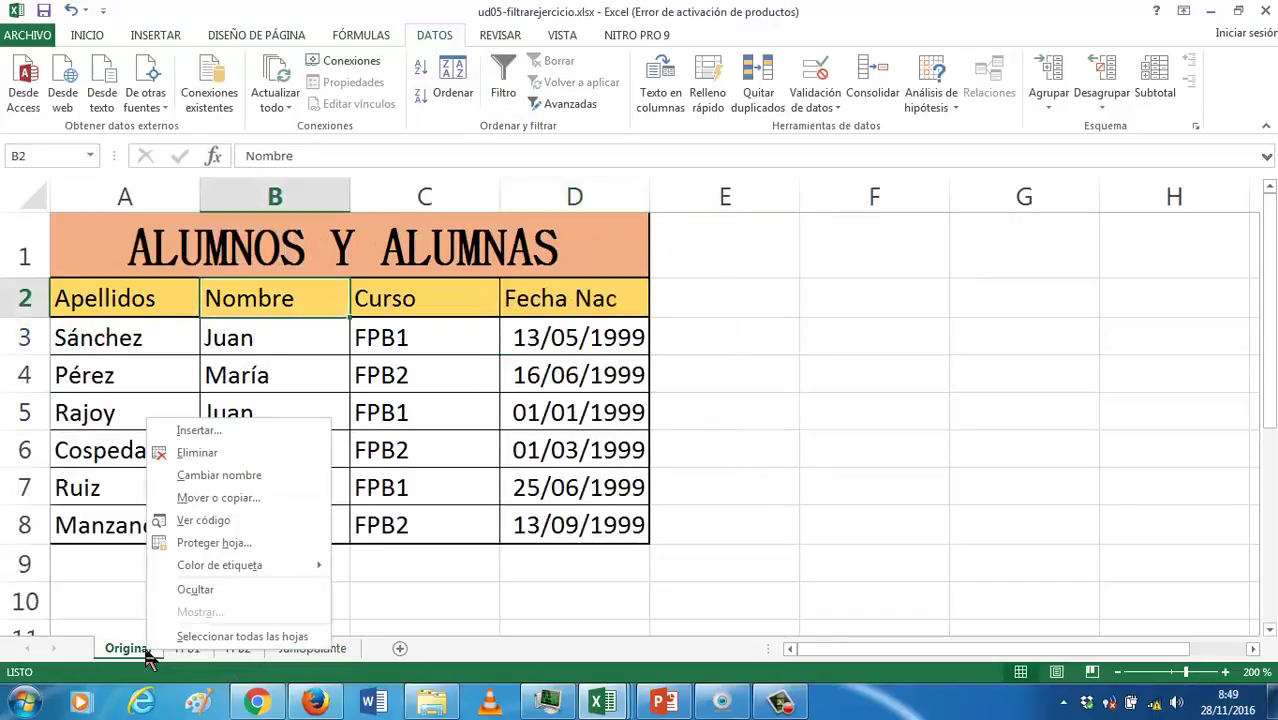
{"action": "left_click", "coordinate": [205, 497]}
{"action": "left_click", "coordinate": [140, 562]}
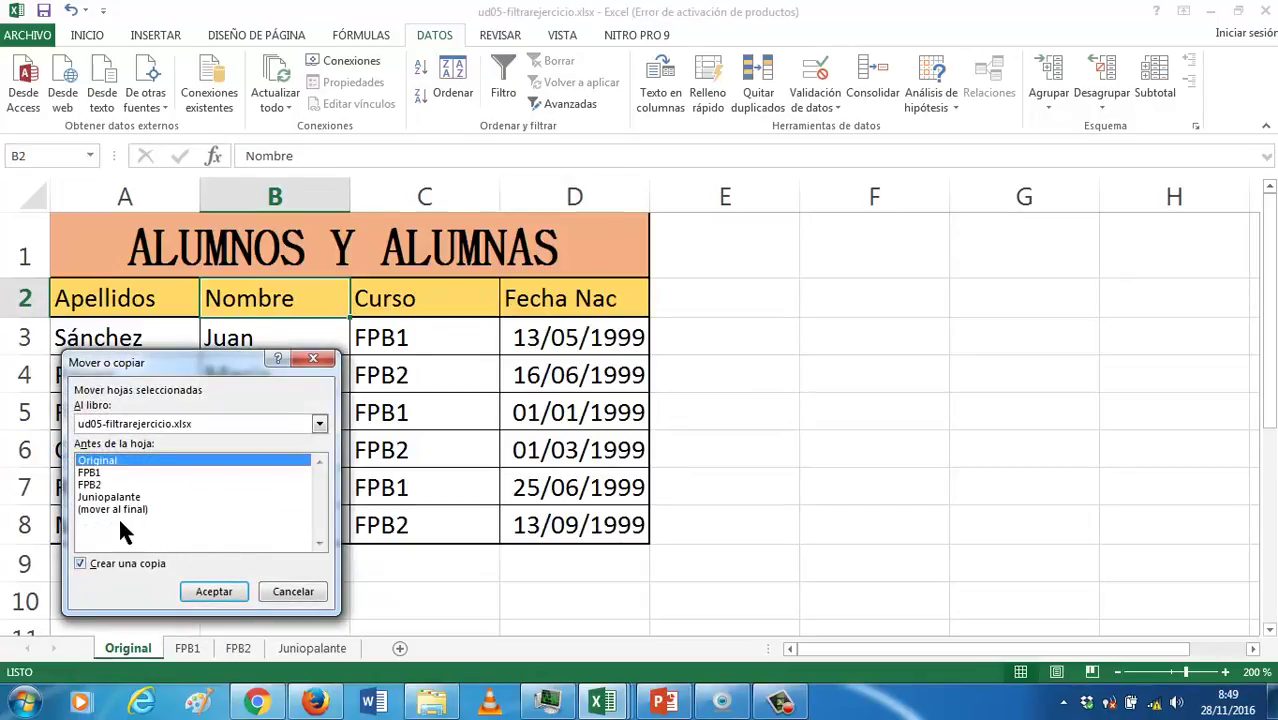
{"action": "left_click", "coordinate": [114, 510]}
{"action": "left_click", "coordinate": [197, 596]}
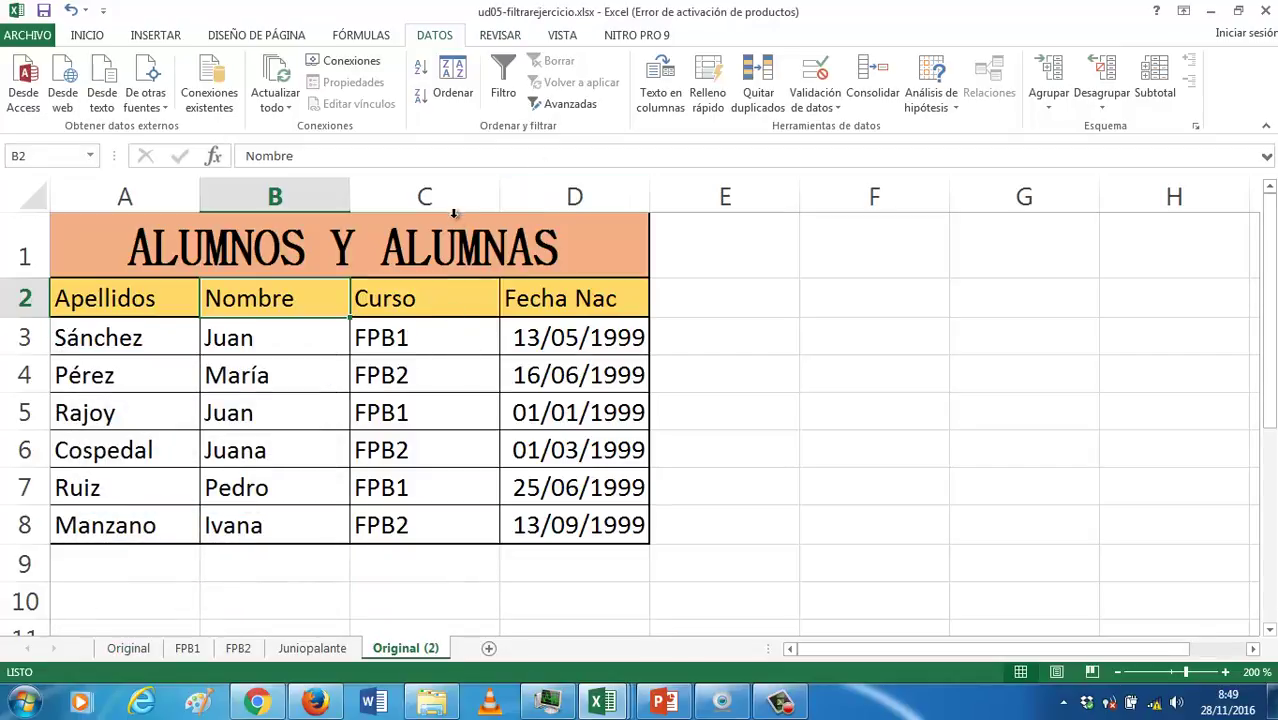
Insert a blank column D before Fecha Nac headed Sueldo
{"action": "left_click", "coordinate": [533, 195]}
{"action": "right_click", "coordinate": [533, 196]}
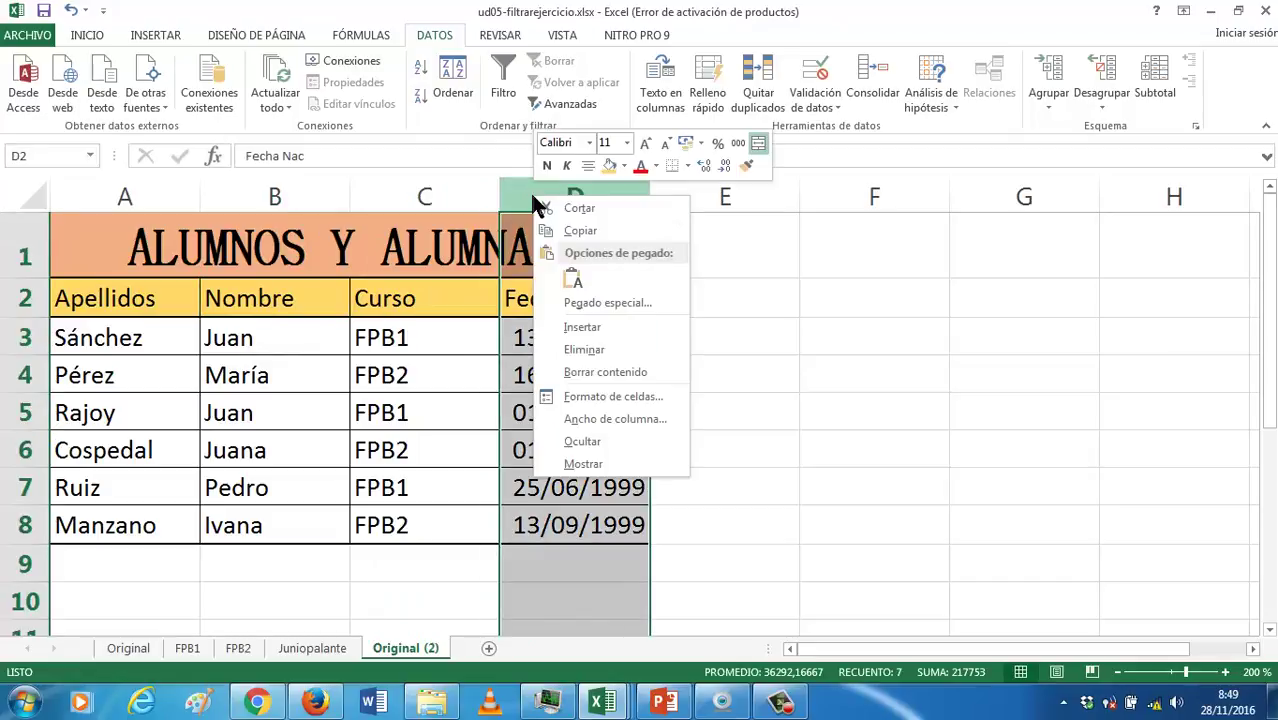
{"action": "left_click", "coordinate": [583, 328]}
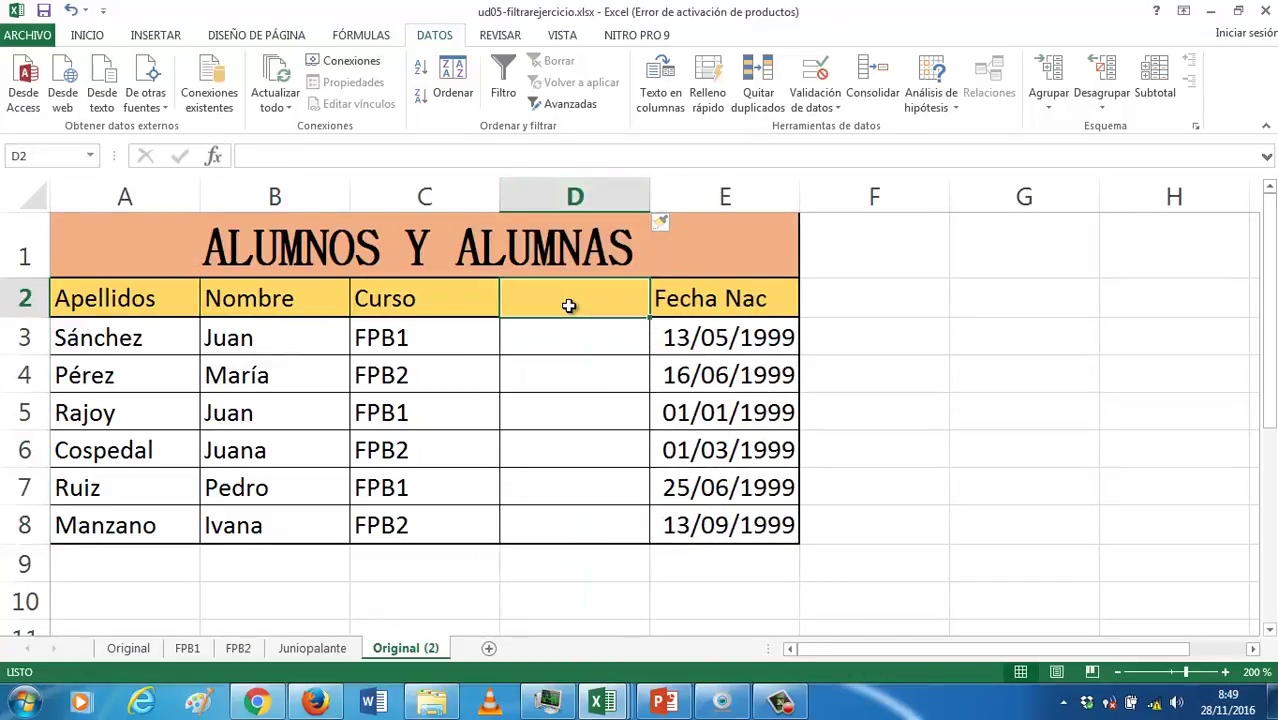
{"action": "double_click", "coordinate": [568, 305]}
{"action": "type", "text": "Sueld"}
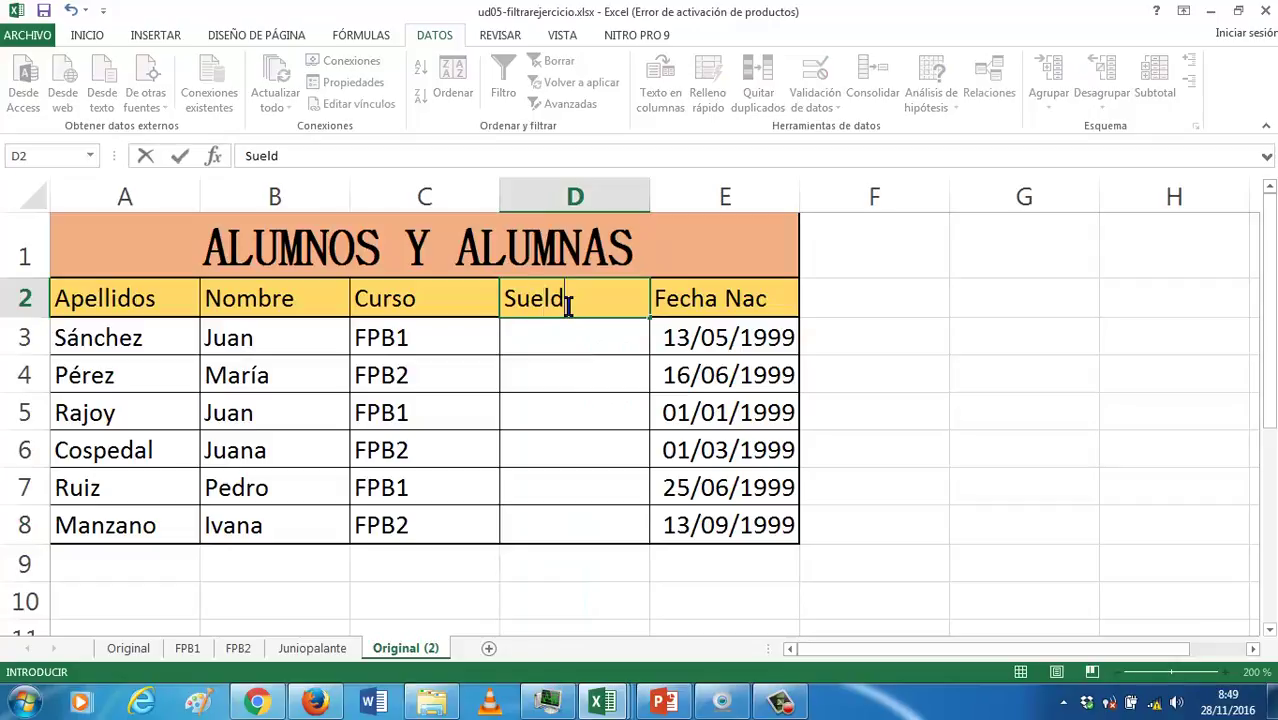
{"action": "type", "text": "o"}
{"action": "key", "text": "Return"}
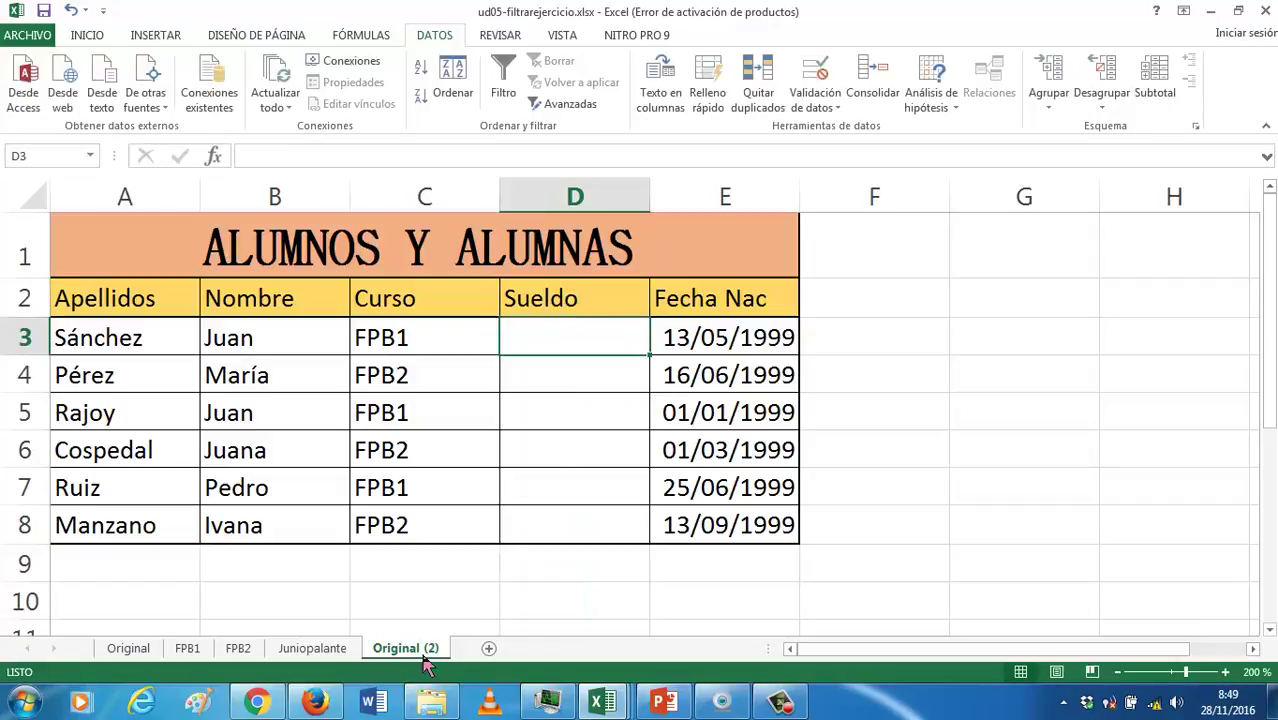
Rename the copied sheet to Sueldos
{"action": "right_click", "coordinate": [424, 658]}
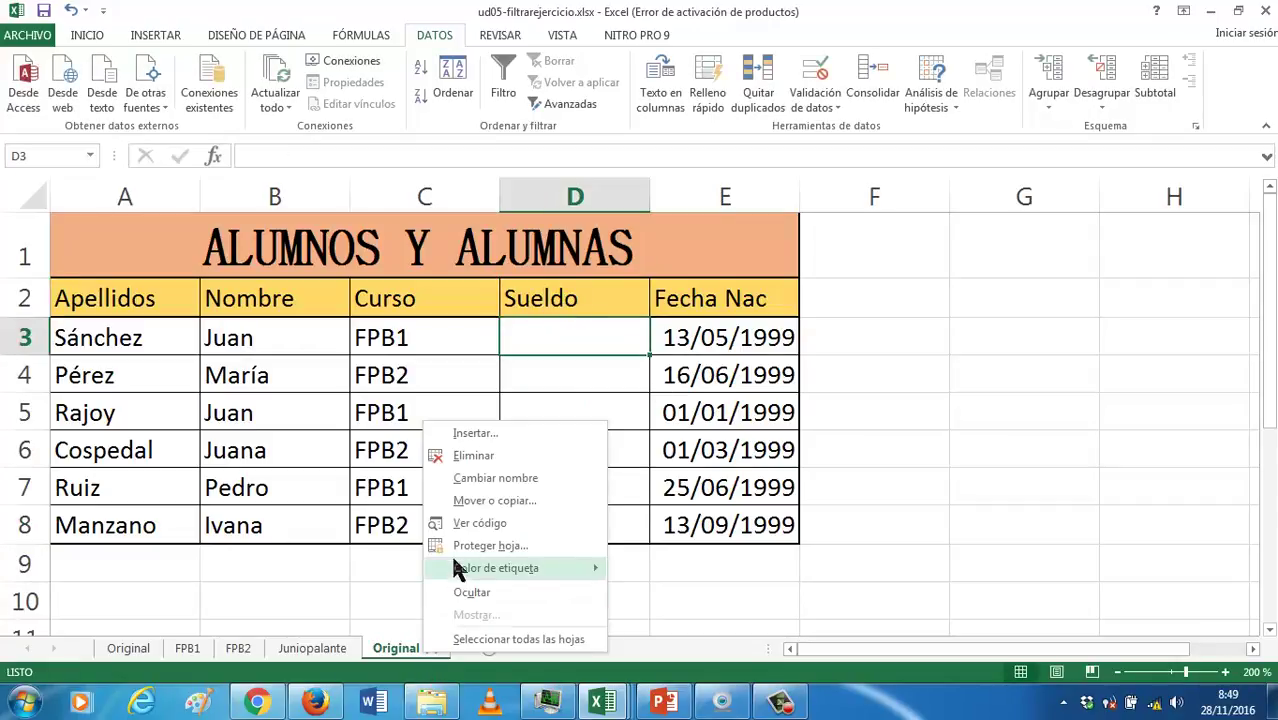
{"action": "left_click", "coordinate": [484, 480]}
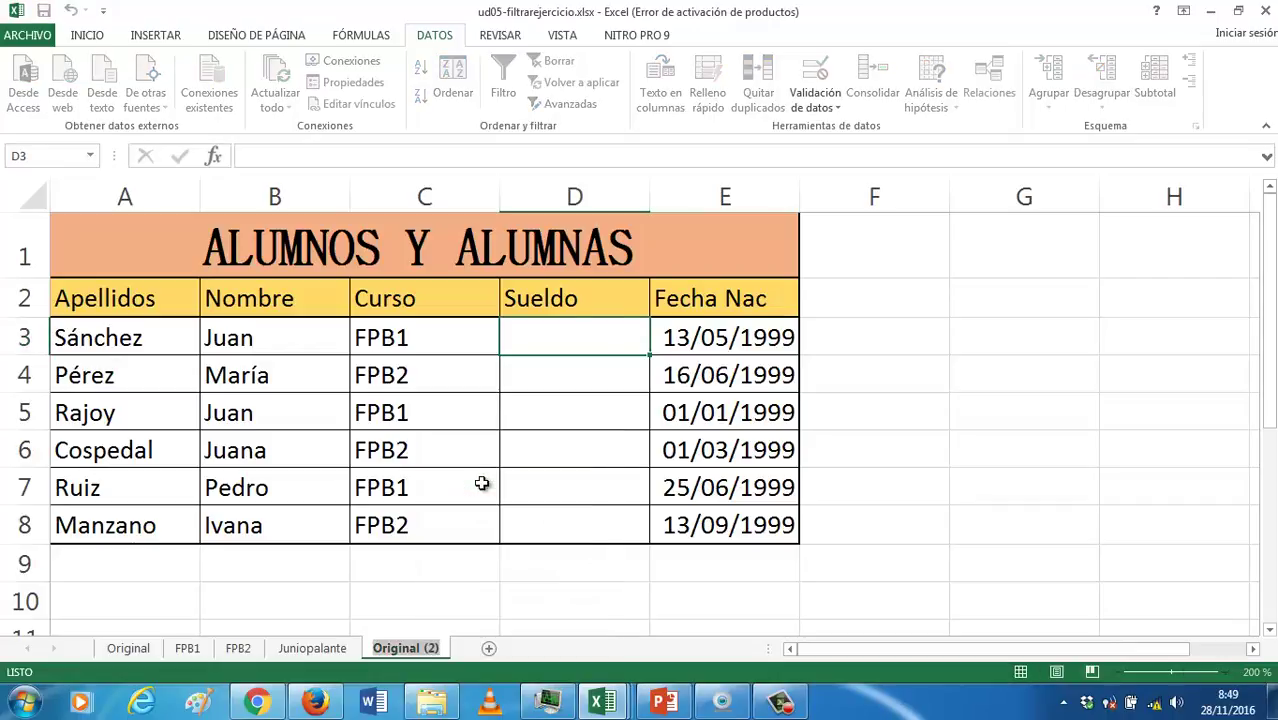
{"action": "type", "text": "Sueldos"}
{"action": "key", "text": "Return"}
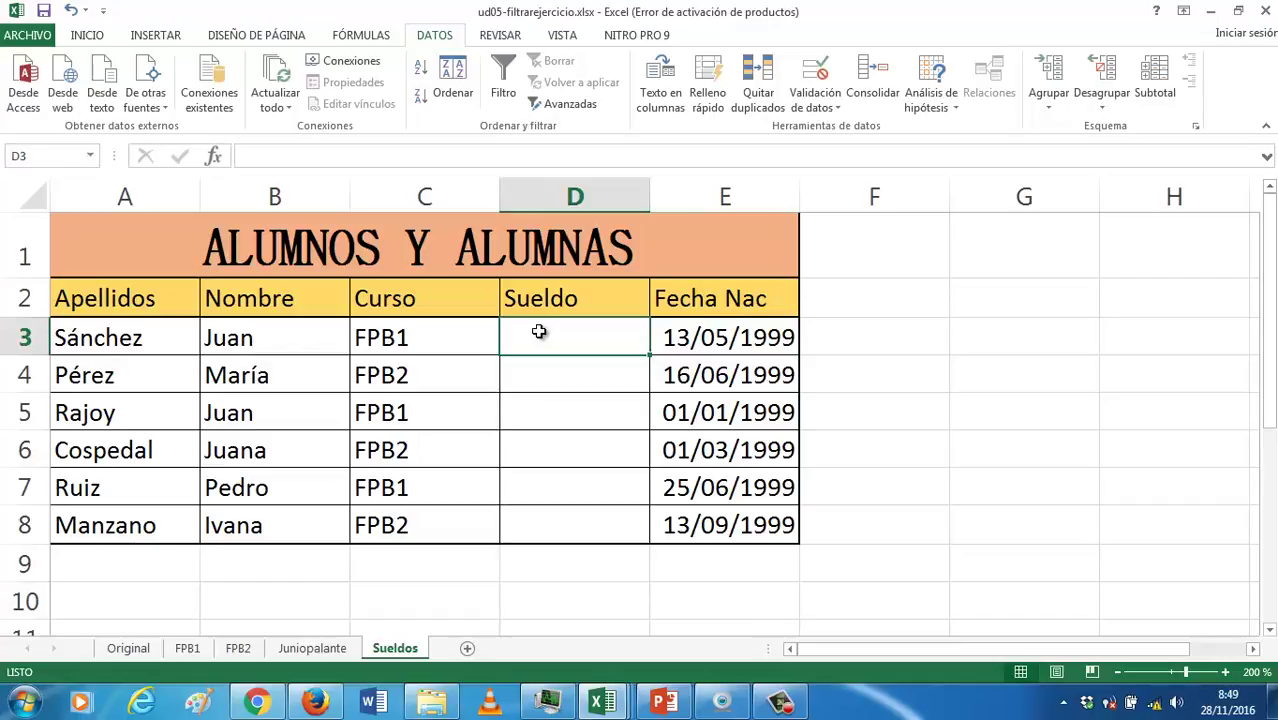
Enter salaries 25000, 22000 and 30000 in cells D3 to D5
{"action": "type", "text": "25"}
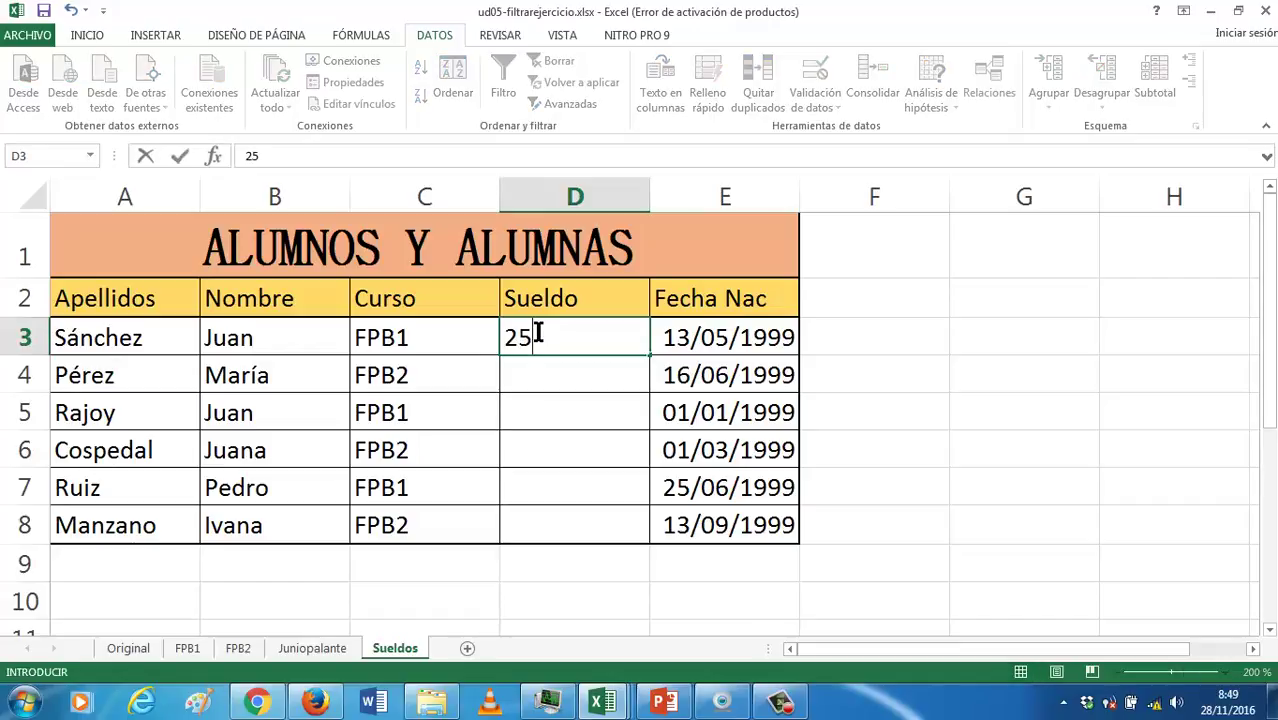
{"action": "type", "text": "000"}
{"action": "key", "text": "Return"}
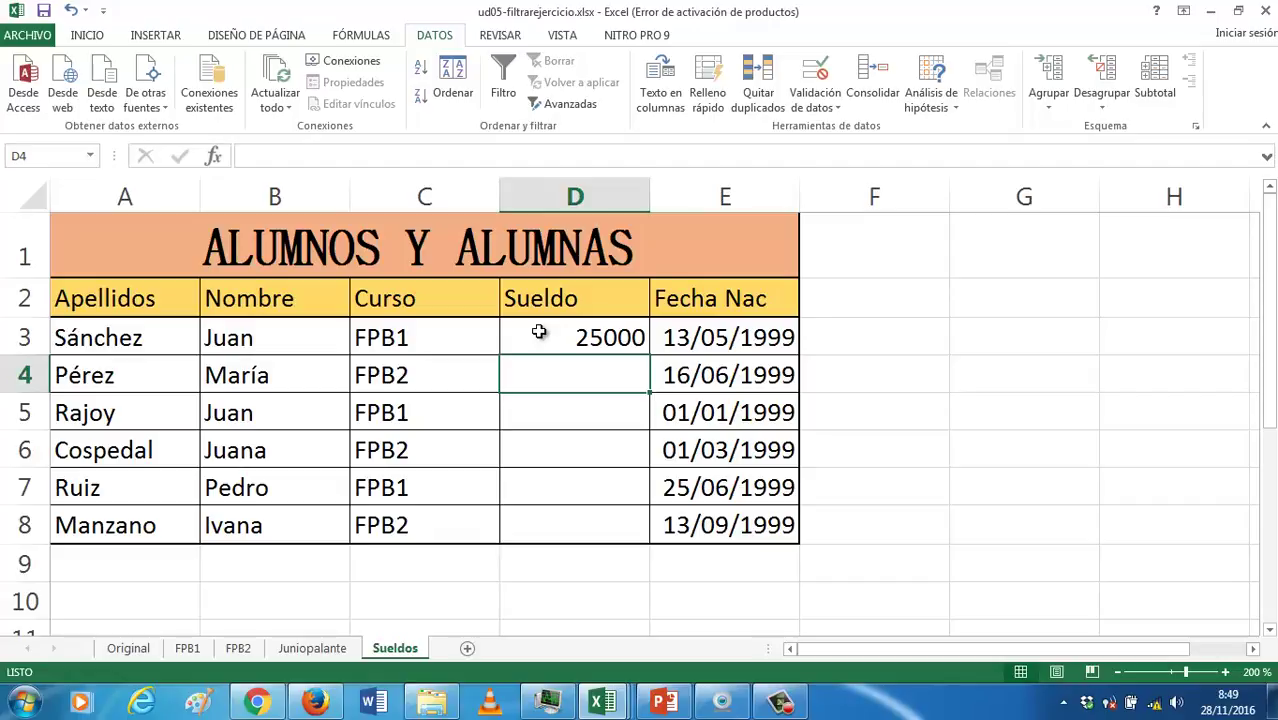
{"action": "type", "text": "22000"}
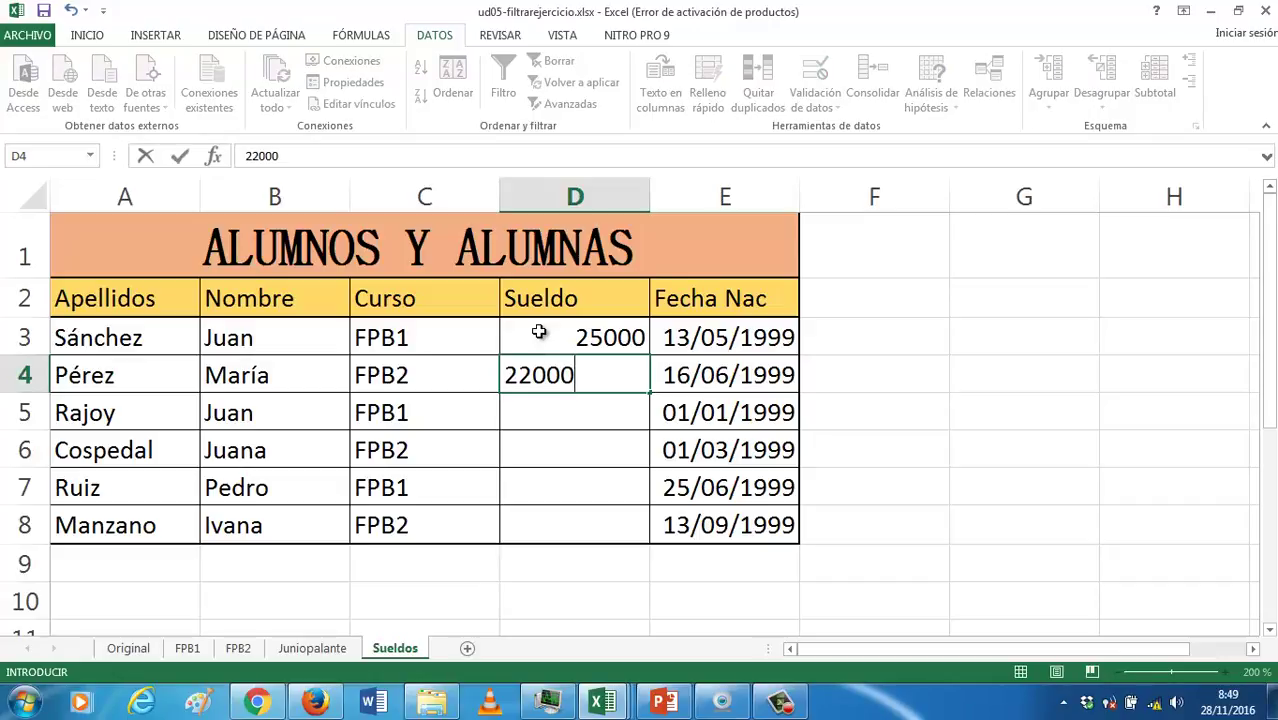
{"action": "key", "text": "ctrl+Return"}
{"action": "key", "text": "Down"}
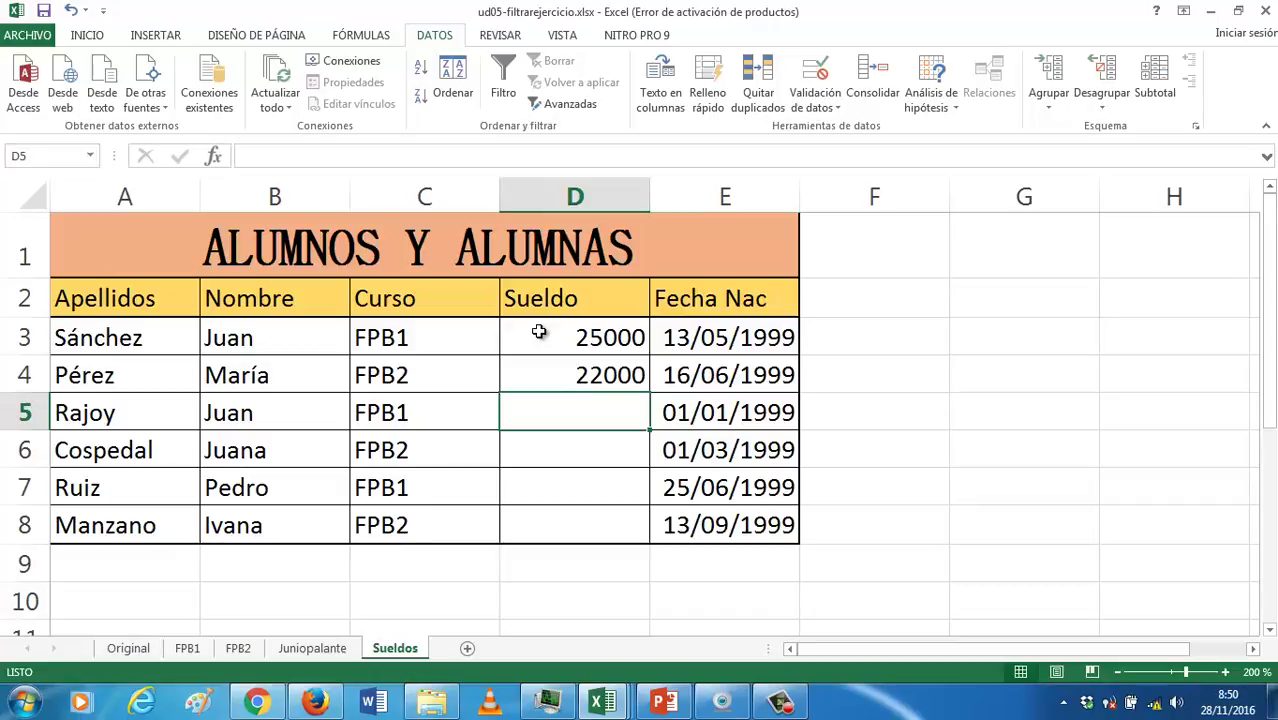
{"action": "type", "text": ",0"}
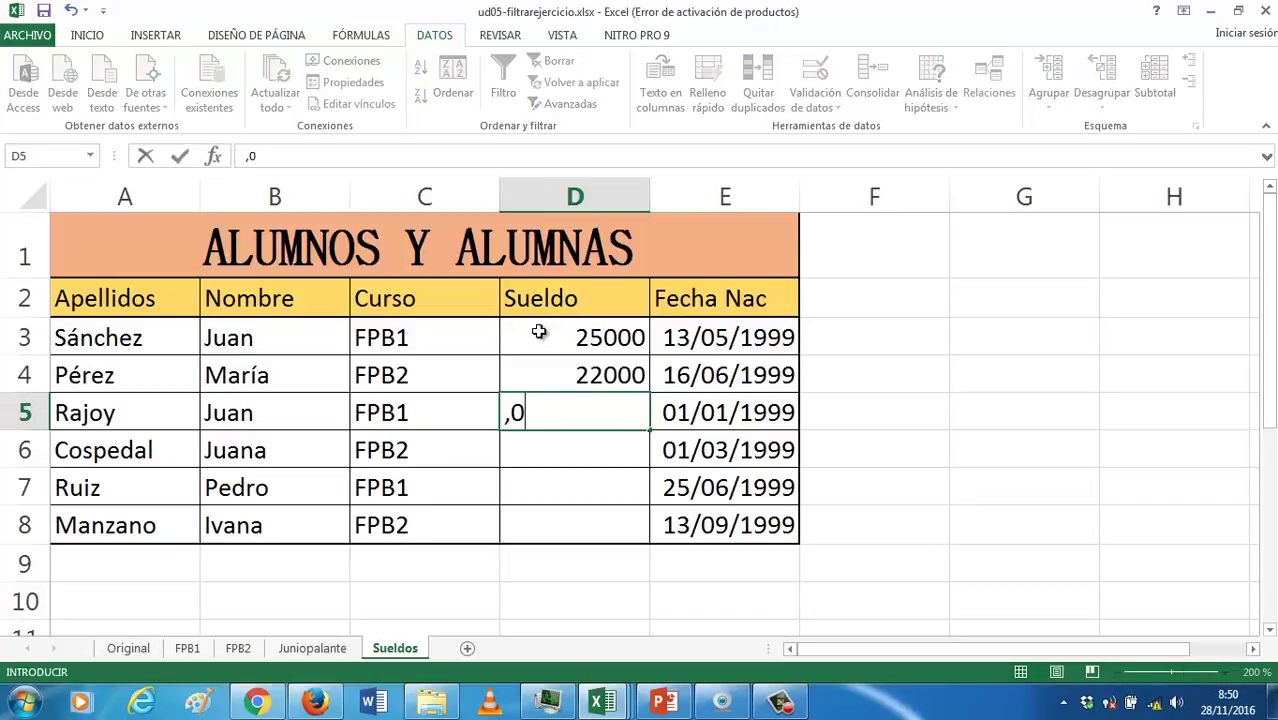
{"action": "type", "text": "000"}
{"action": "key", "text": "BackSpace"}
{"action": "key", "text": "BackSpace"}
{"action": "key", "text": "BackSpace"}
{"action": "key", "text": "BackSpace"}
{"action": "type", "text": ",00"}
{"action": "key", "text": "BackSpace"}
{"action": "key", "text": "Caps_Lock"}
{"action": "key", "text": "Caps_Lock"}
{"action": "key", "text": "Caps_Lock"}
{"action": "key", "text": "Caps_Lock"}
{"action": "key", "text": "BackSpace"}
{"action": "key", "text": "BackSpace"}
{"action": "type", "text": "30000"}
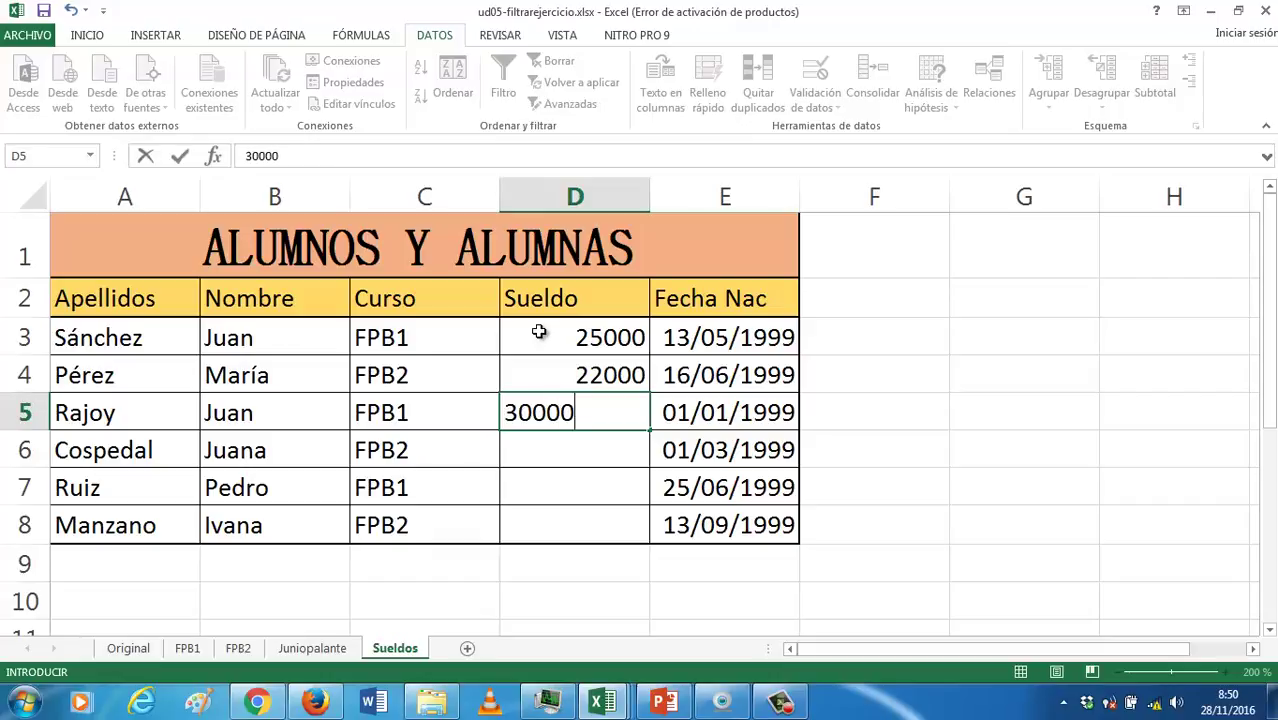
{"action": "key", "text": "Return"}
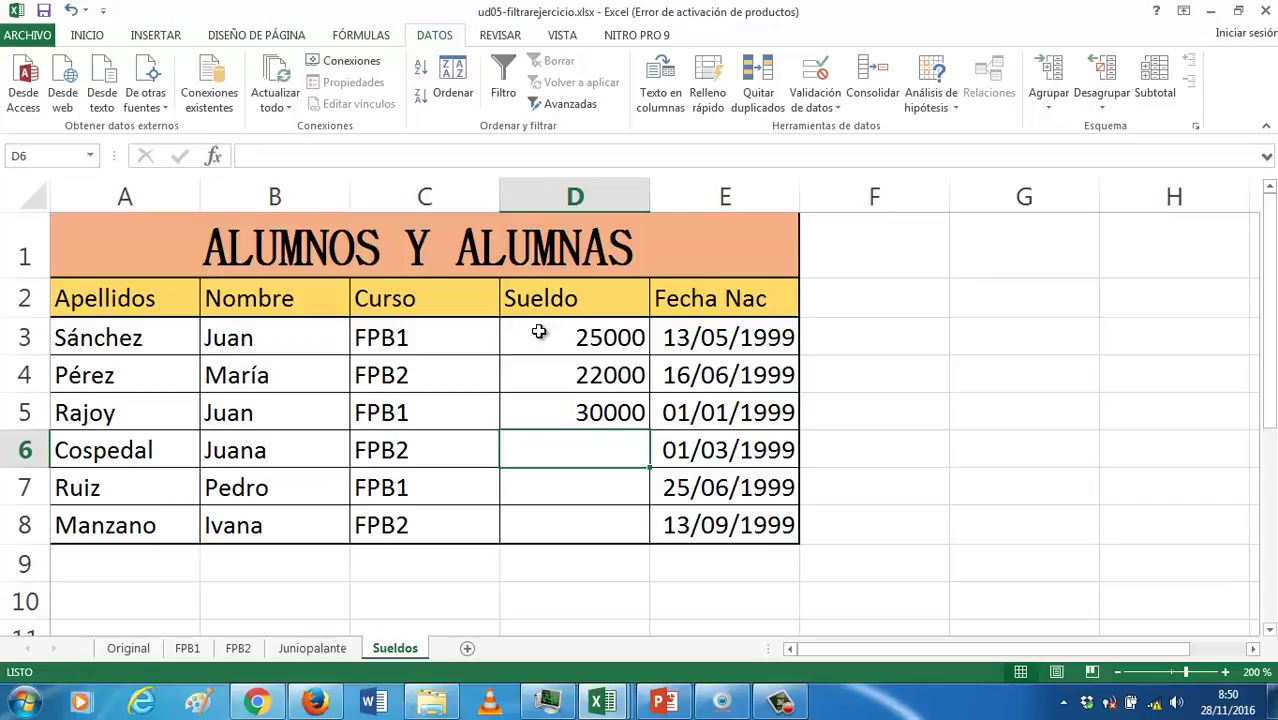
Enter salaries 29000, 21000 and 2000 in cells D6 to D8
{"action": "type", "text": "29000"}
{"action": "key", "text": "Return"}
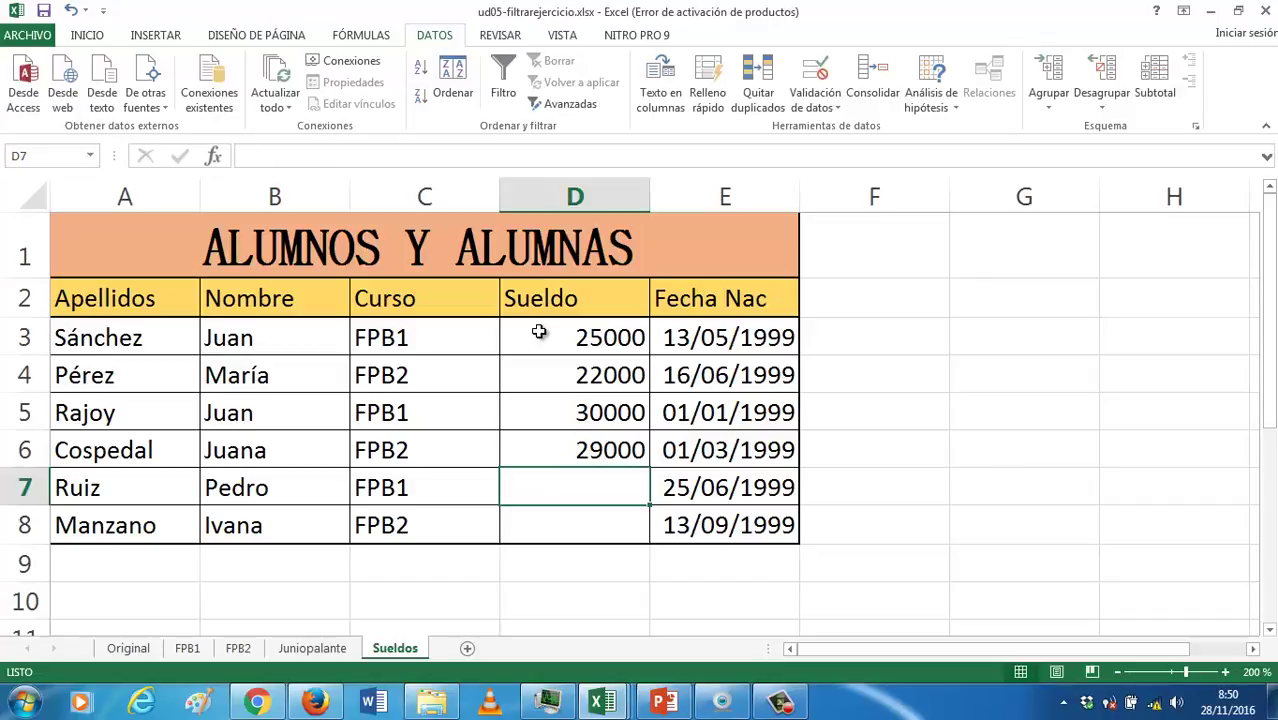
{"action": "type", "text": "21"}
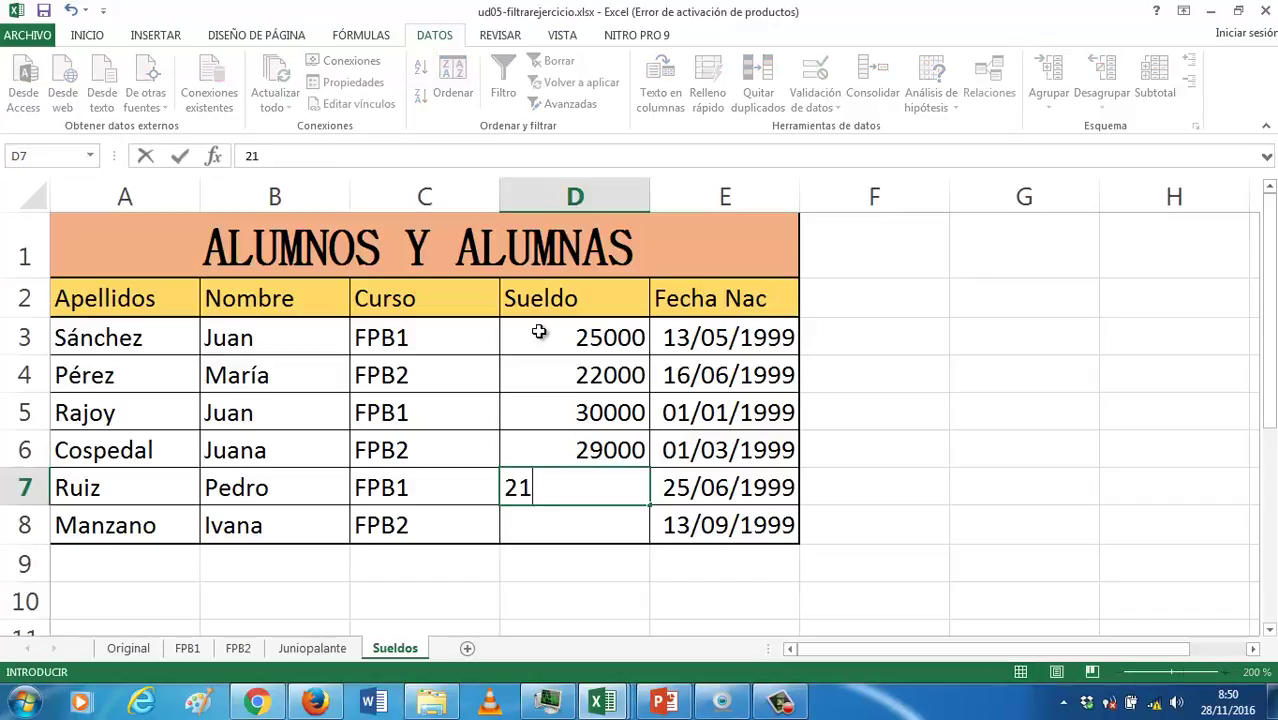
{"action": "type", "text": "000"}
{"action": "key", "text": "Return"}
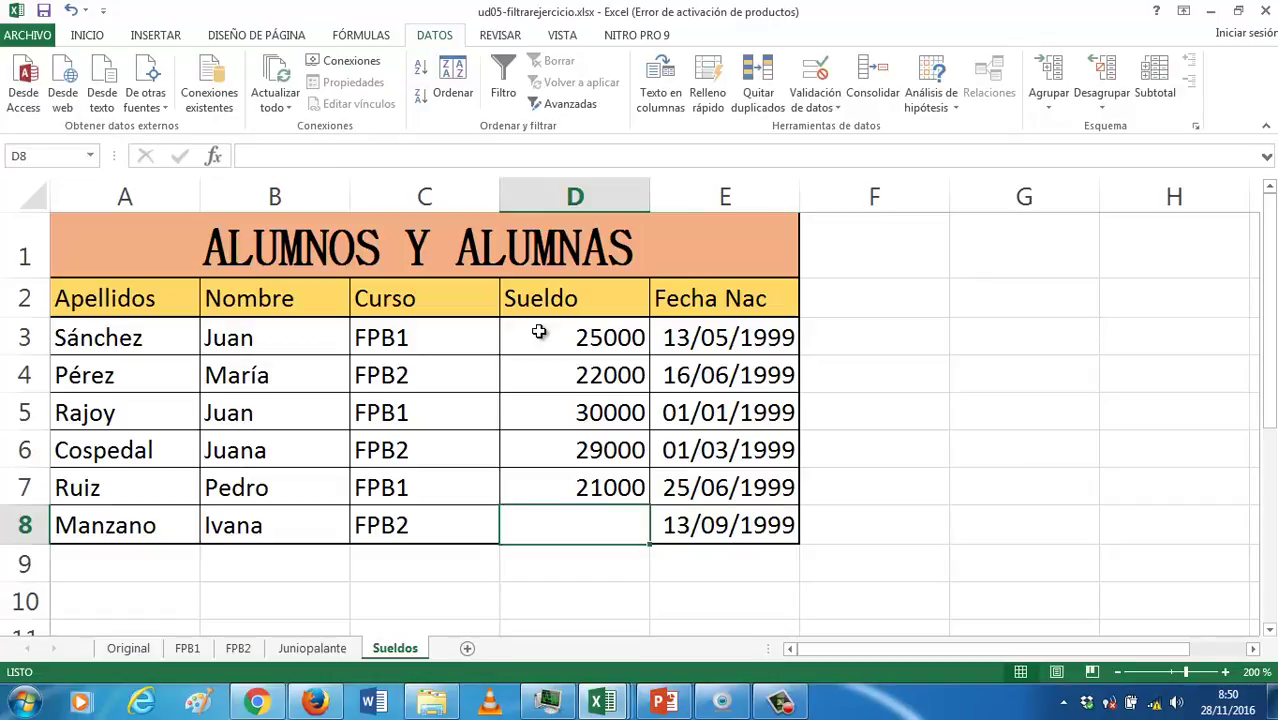
{"action": "type", "text": "20"}
{"action": "key", "text": "BackSpace"}
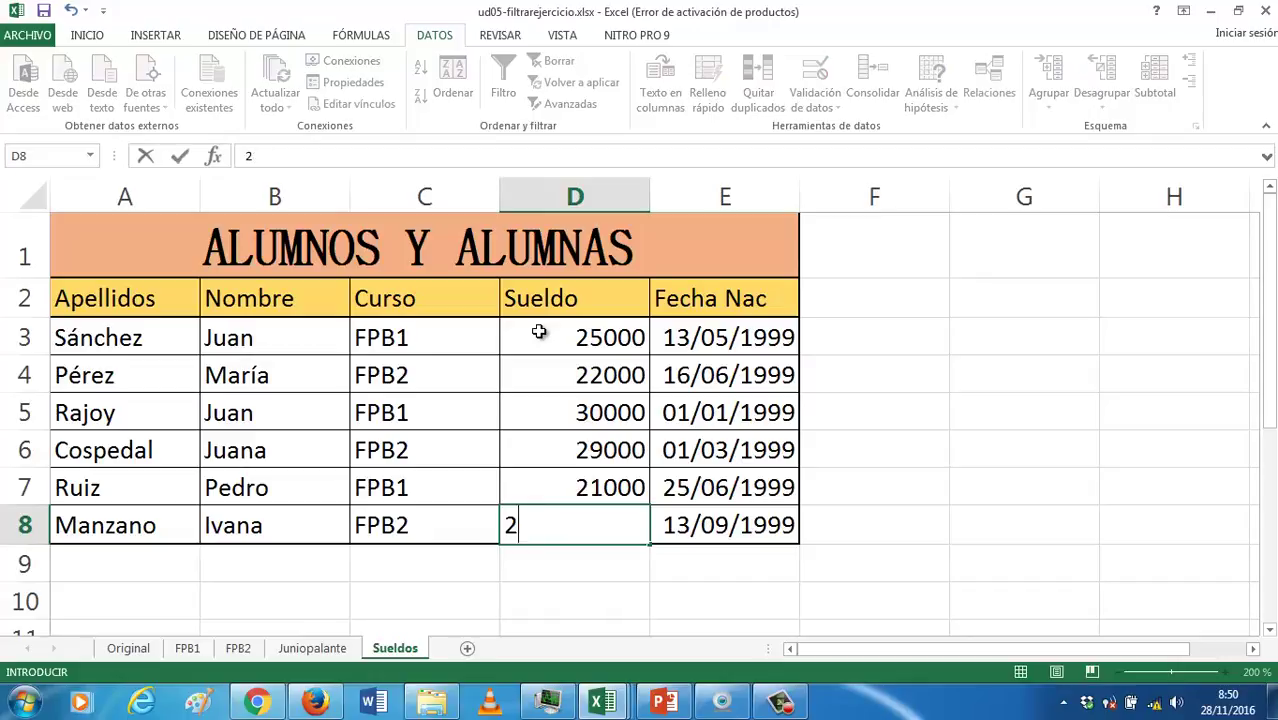
{"action": "key", "text": "BackSpace"}
{"action": "type", "text": "2000"}
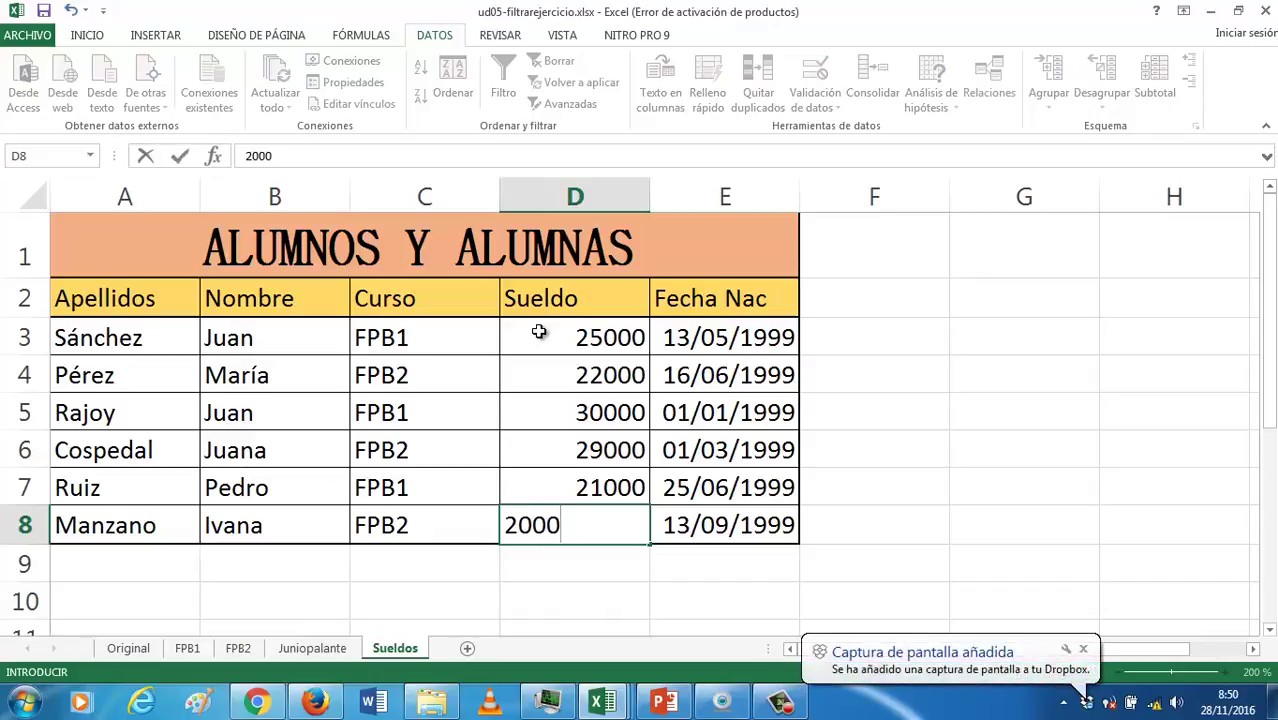
{"action": "key", "text": "Return"}
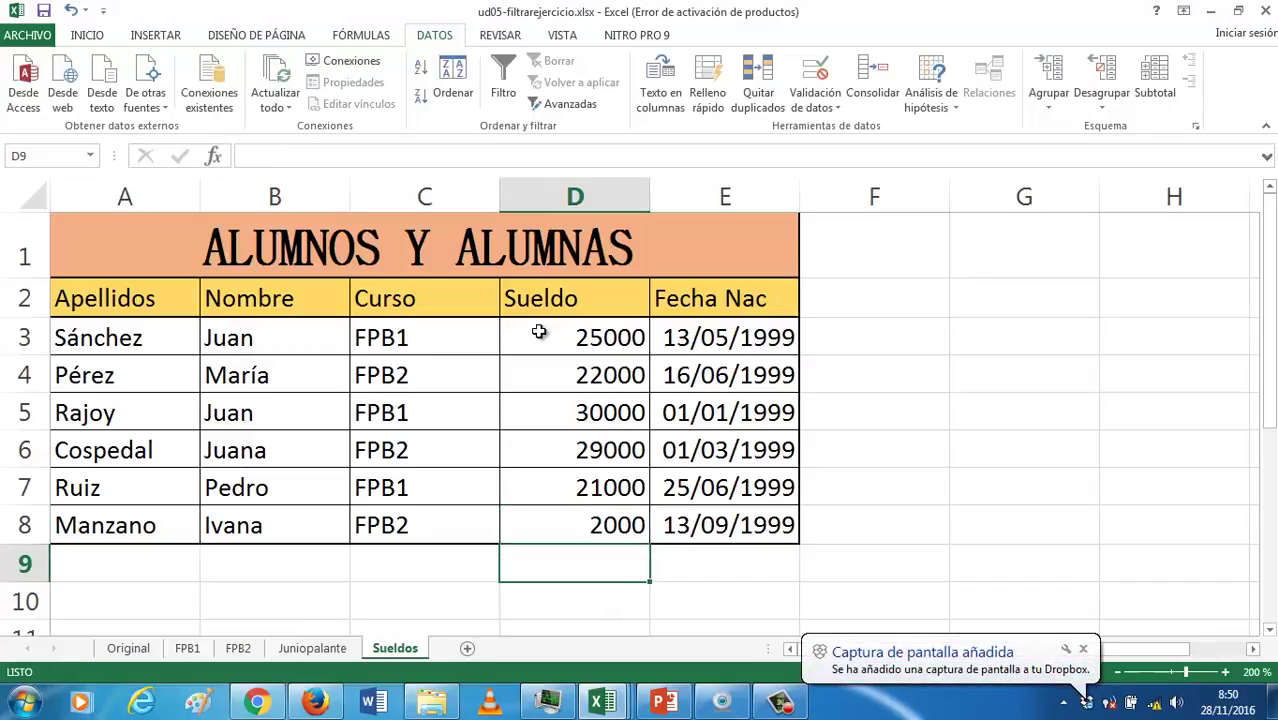
Format salaries D3:D8 as euro accounting amounts
{"action": "left_click_drag", "start_coordinate": [539, 332], "coordinate": [547, 530]}
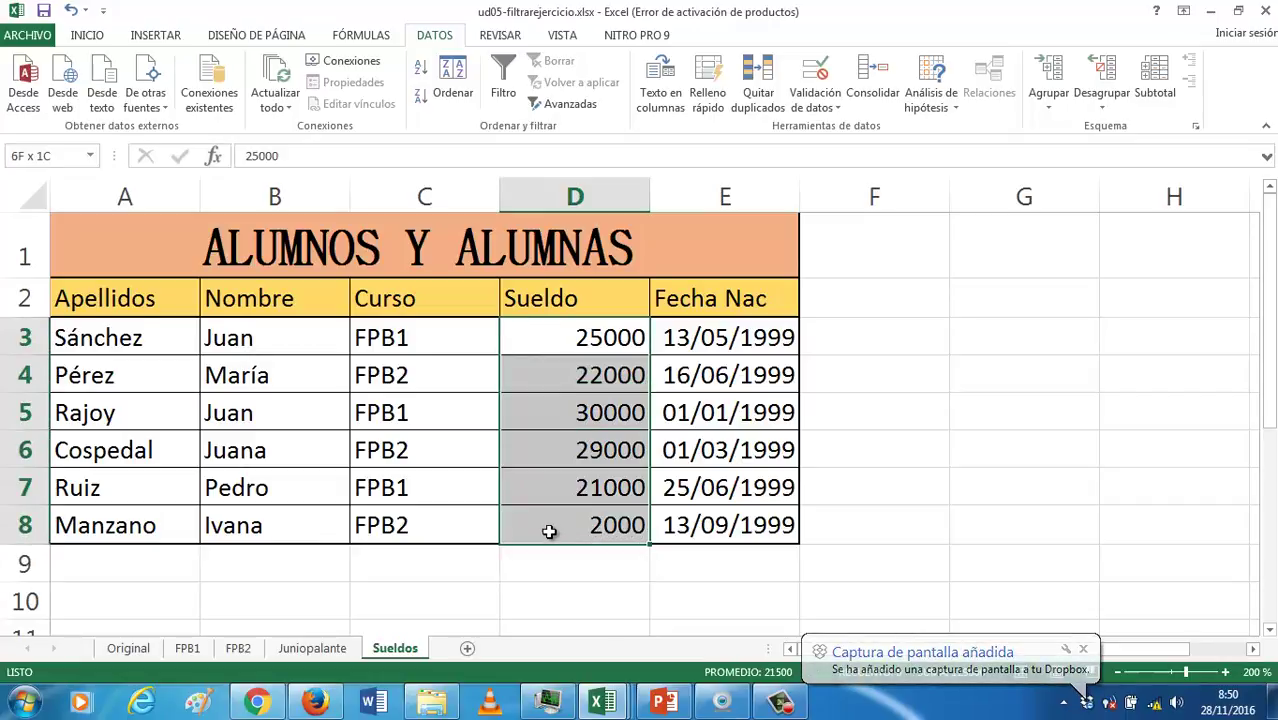
{"action": "left_click", "coordinate": [86, 36]}
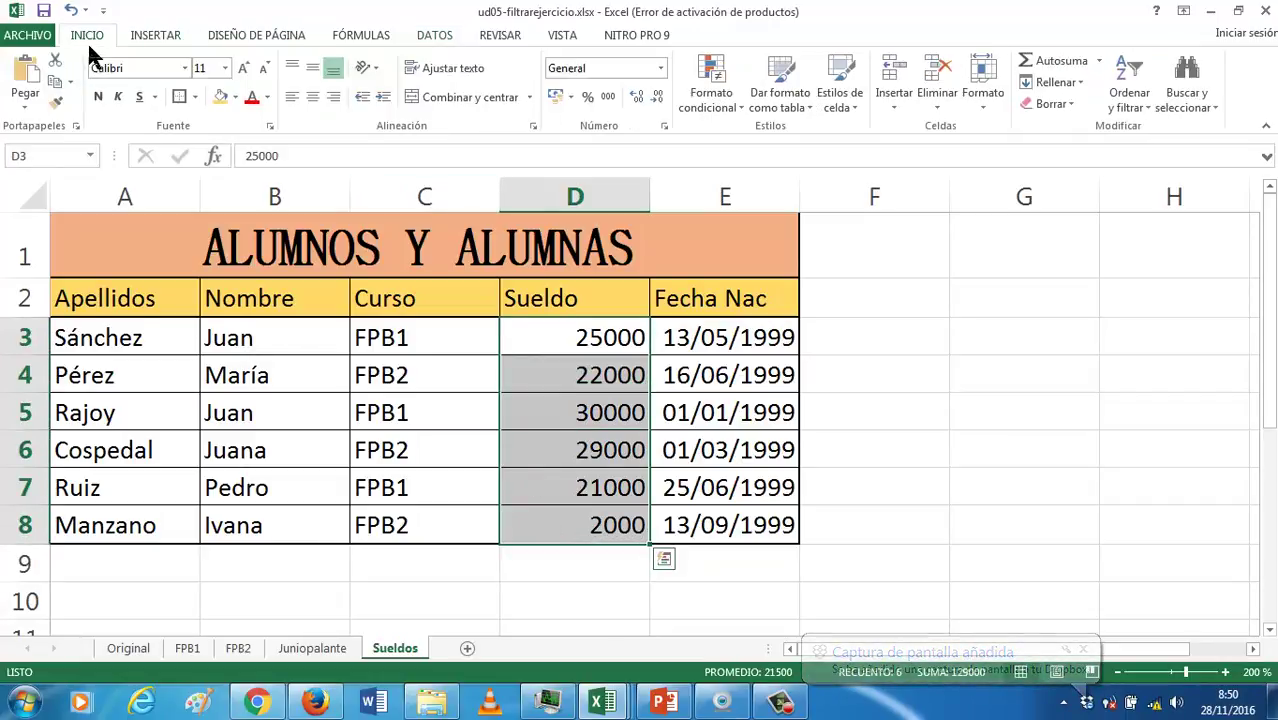
{"action": "left_click", "coordinate": [550, 100]}
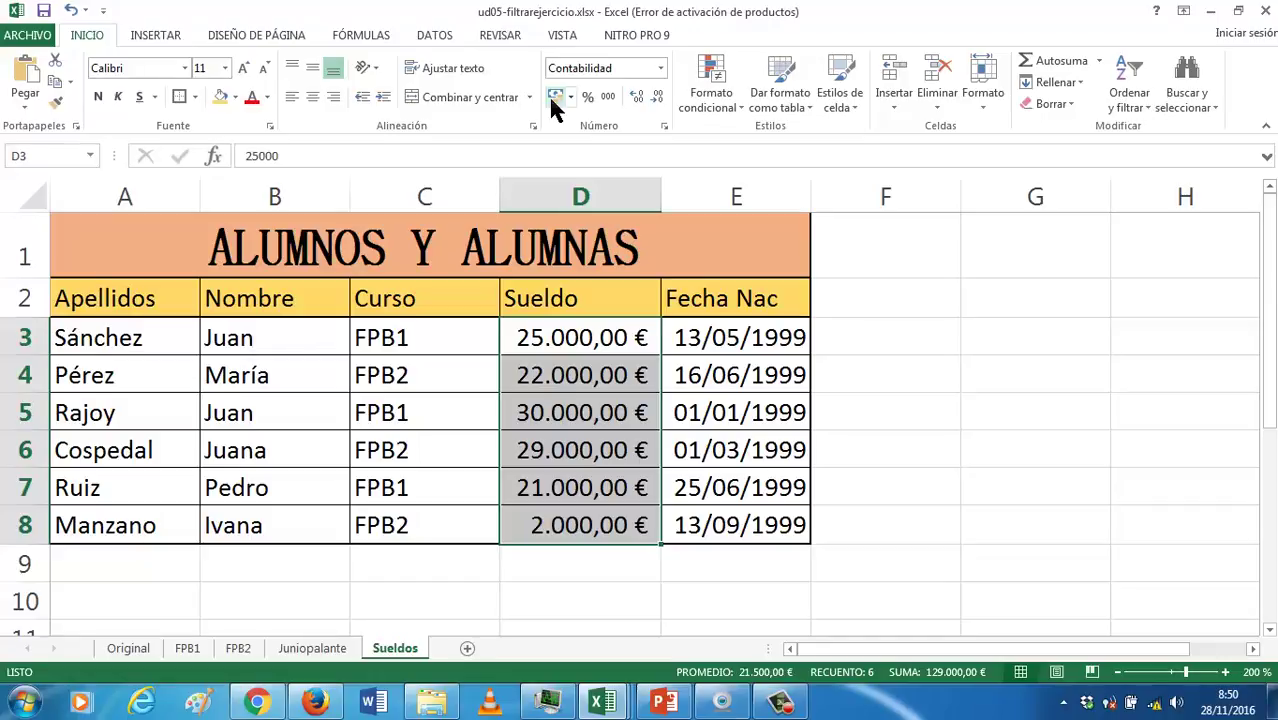
Turn on filtering for the student table headers
{"action": "left_click", "coordinate": [677, 434]}
{"action": "left_click", "coordinate": [628, 425]}
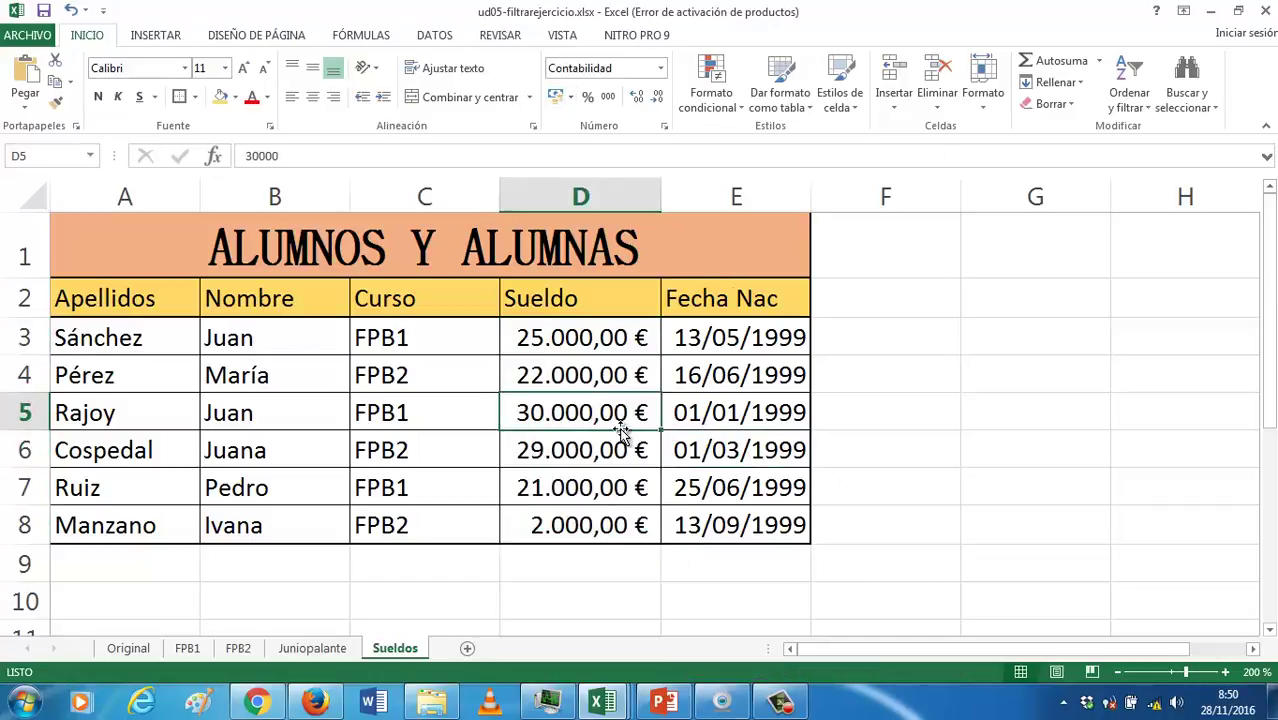
{"action": "left_click", "coordinate": [430, 36]}
{"action": "left_click", "coordinate": [500, 88]}
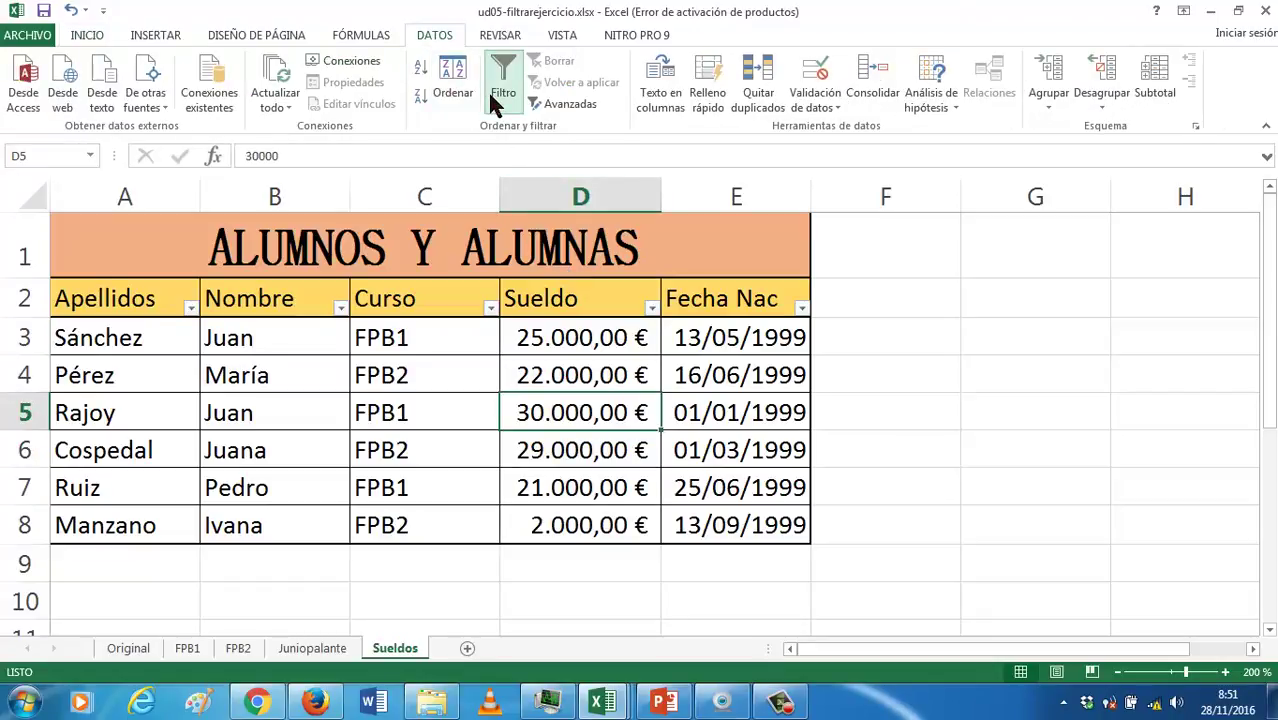
Apply a Sueldo number filter 'Menor que' 10000, then select the remaining cell D8
{"action": "left_click", "coordinate": [651, 308]}
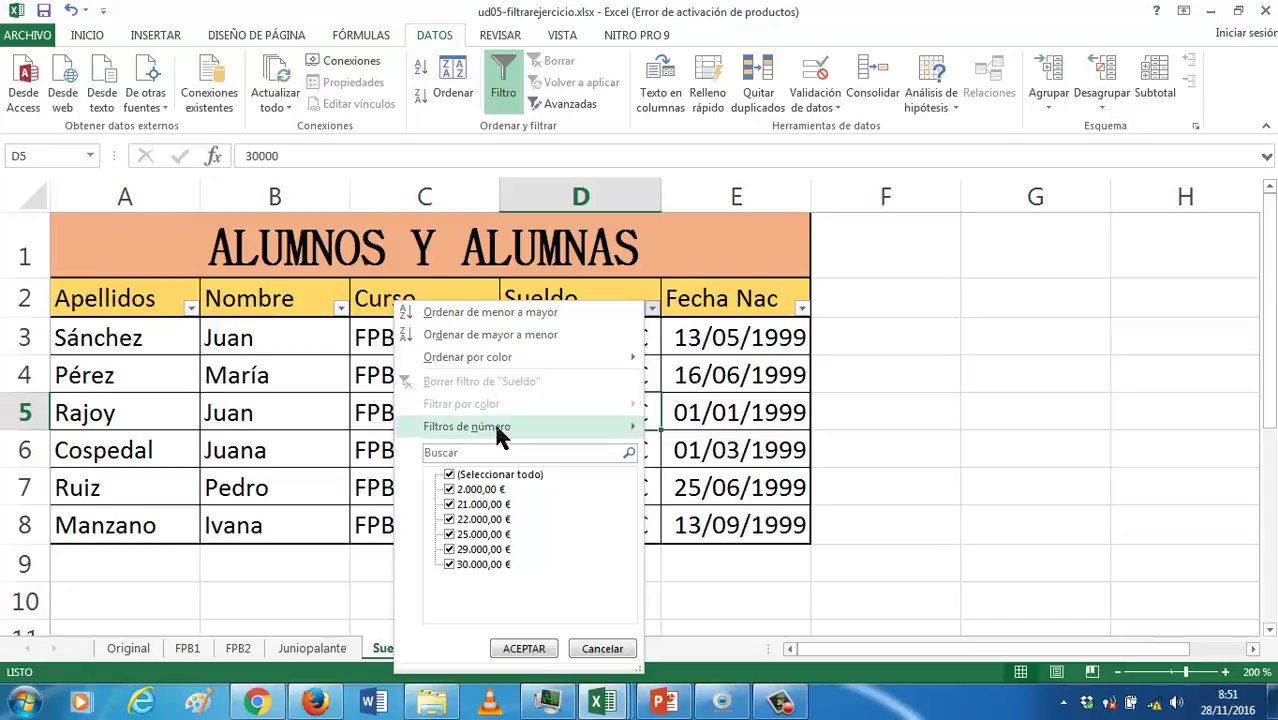
{"action": "mouse_move", "coordinate": [496, 430]}
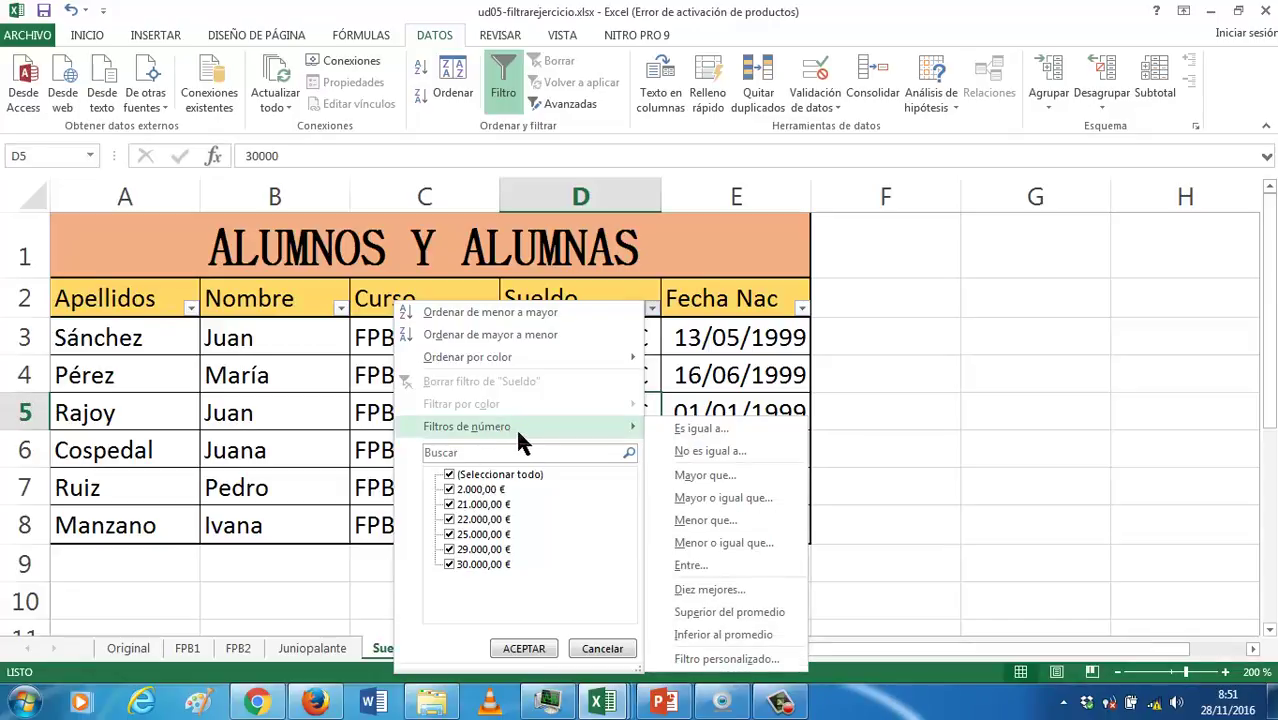
{"action": "left_click", "coordinate": [706, 521]}
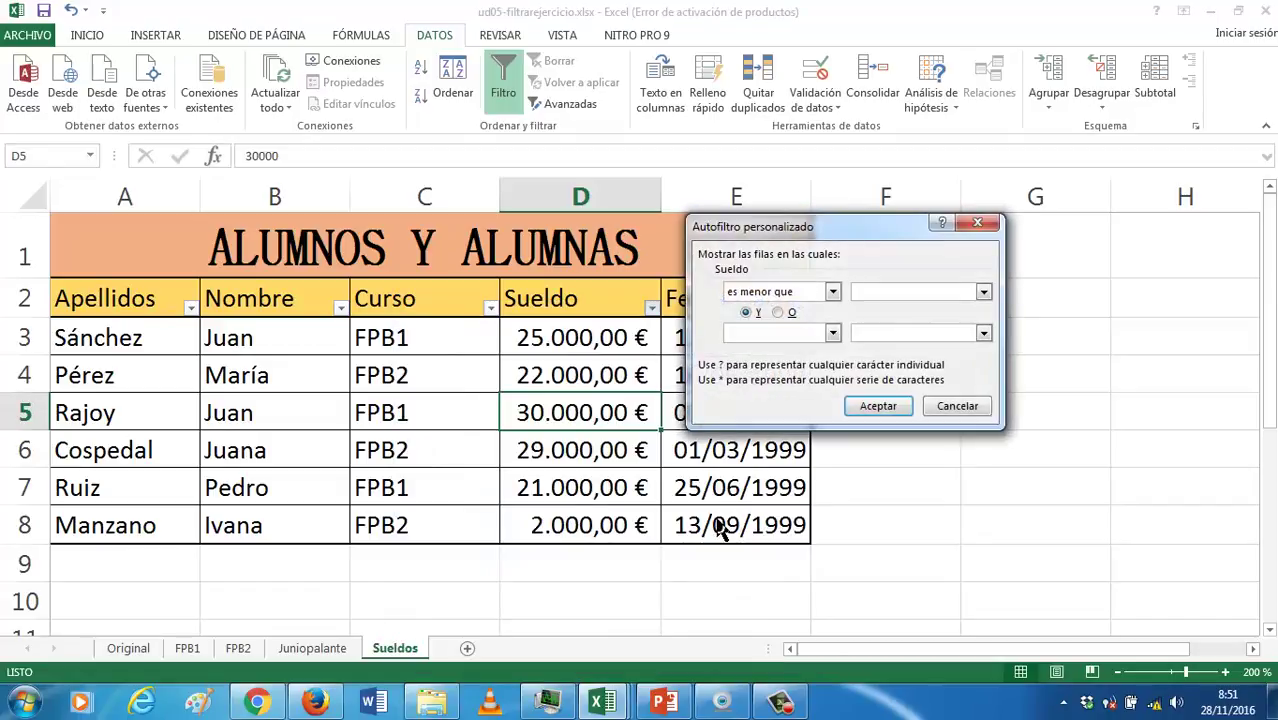
{"action": "type", "text": "10000"}
{"action": "left_click", "coordinate": [875, 406]}
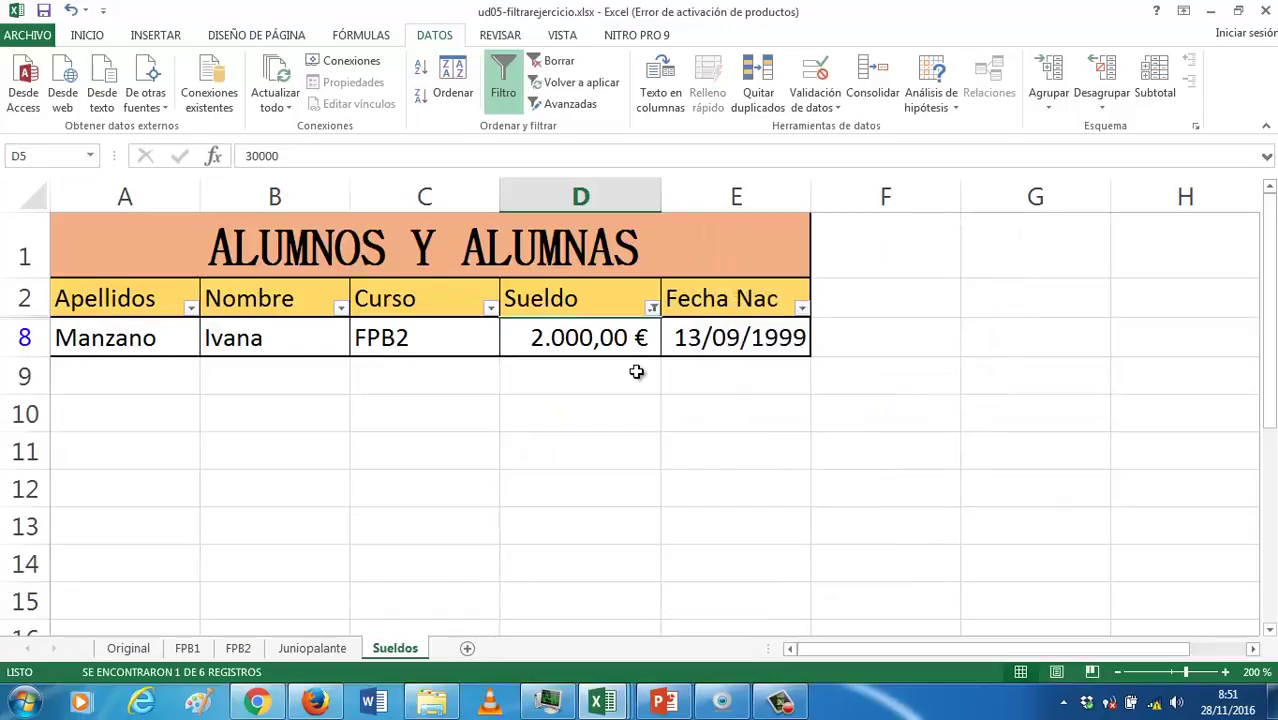
{"action": "left_click", "coordinate": [603, 338]}
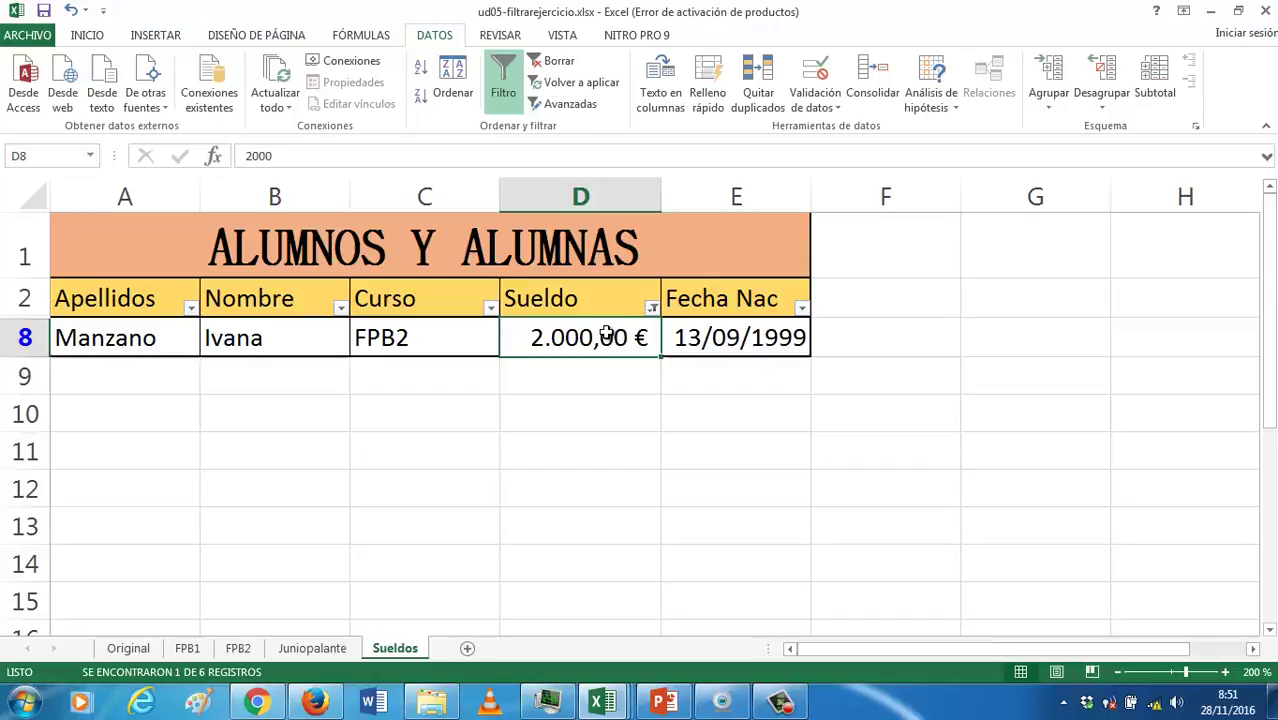
Filter the Sueldo column to salaries greater than 10000
{"action": "left_click", "coordinate": [652, 310]}
{"action": "mouse_move", "coordinate": [557, 420]}
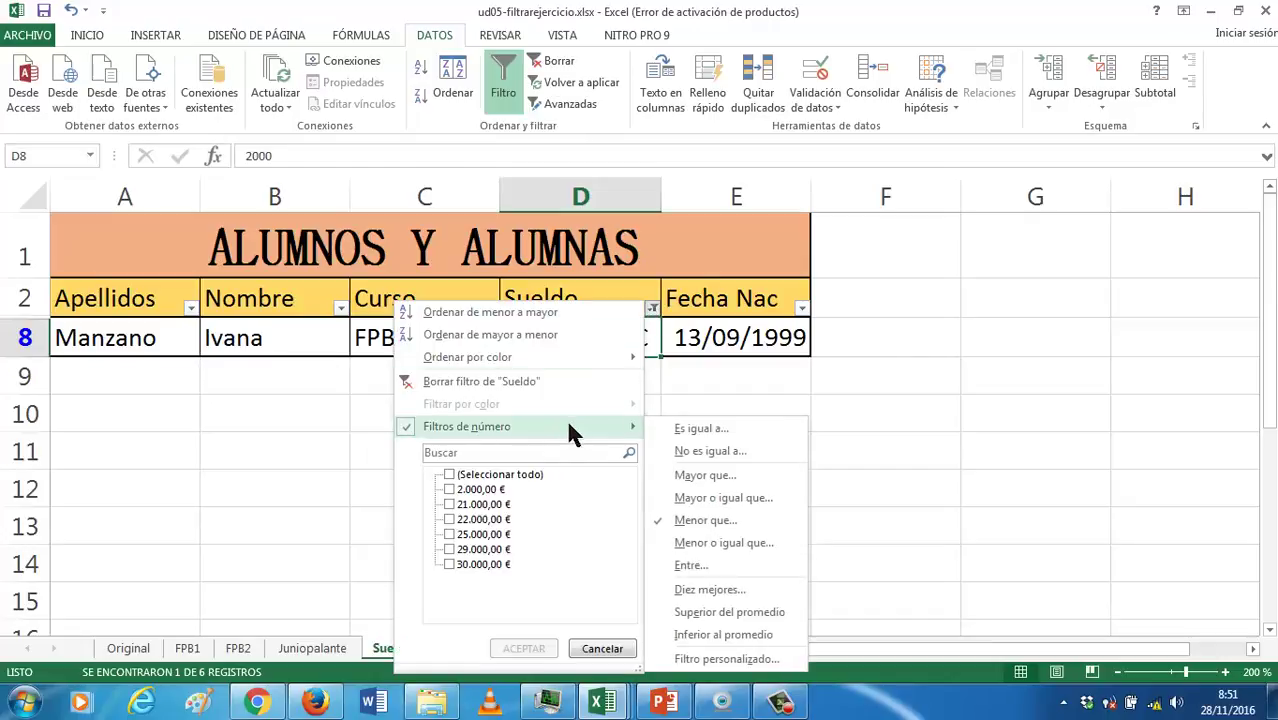
{"action": "left_click", "coordinate": [705, 475]}
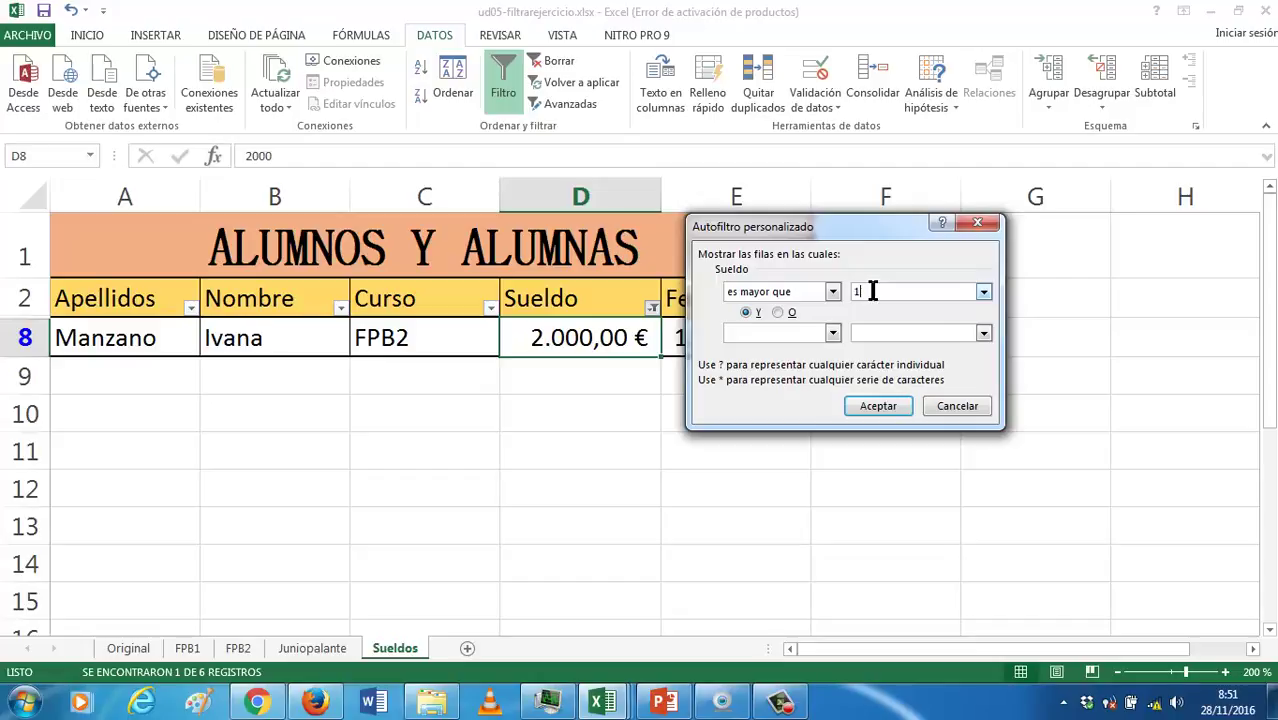
{"action": "type", "text": "10000"}
{"action": "key", "text": "Return"}
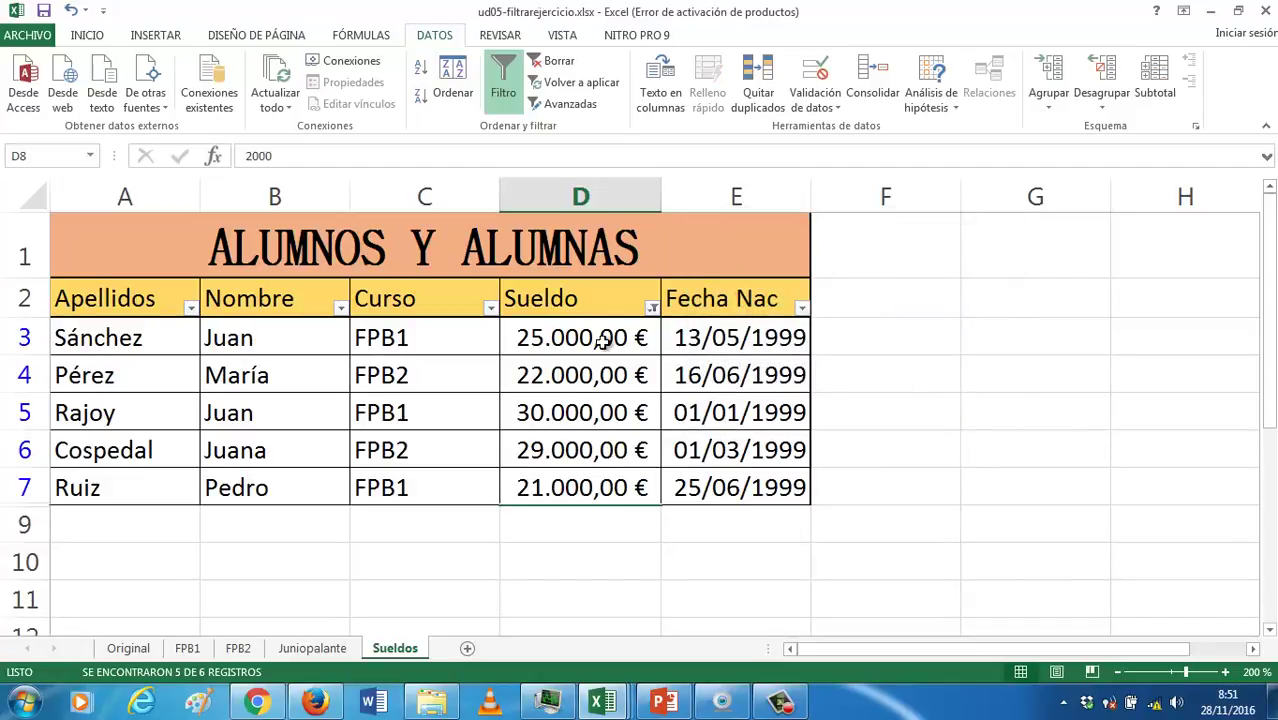
Replace it with a Superior del promedio filter, keeping the four above-average salaries
{"action": "left_click", "coordinate": [651, 307]}
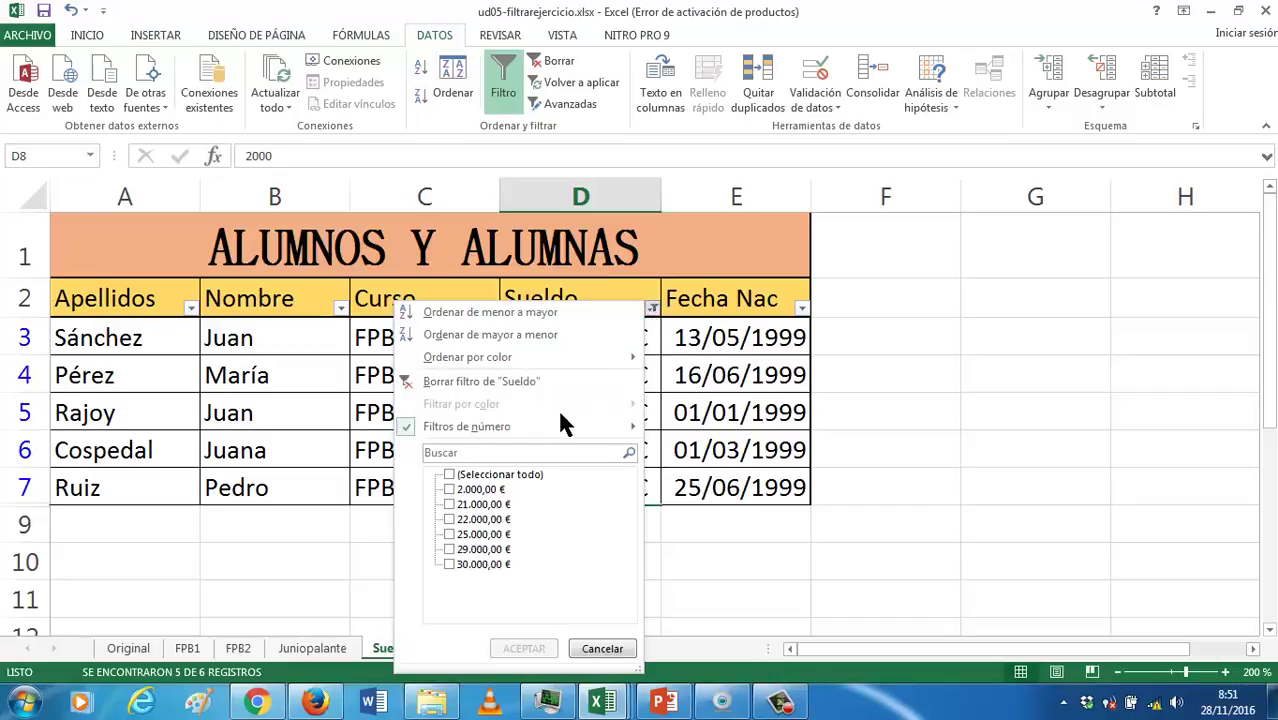
{"action": "mouse_move", "coordinate": [556, 424]}
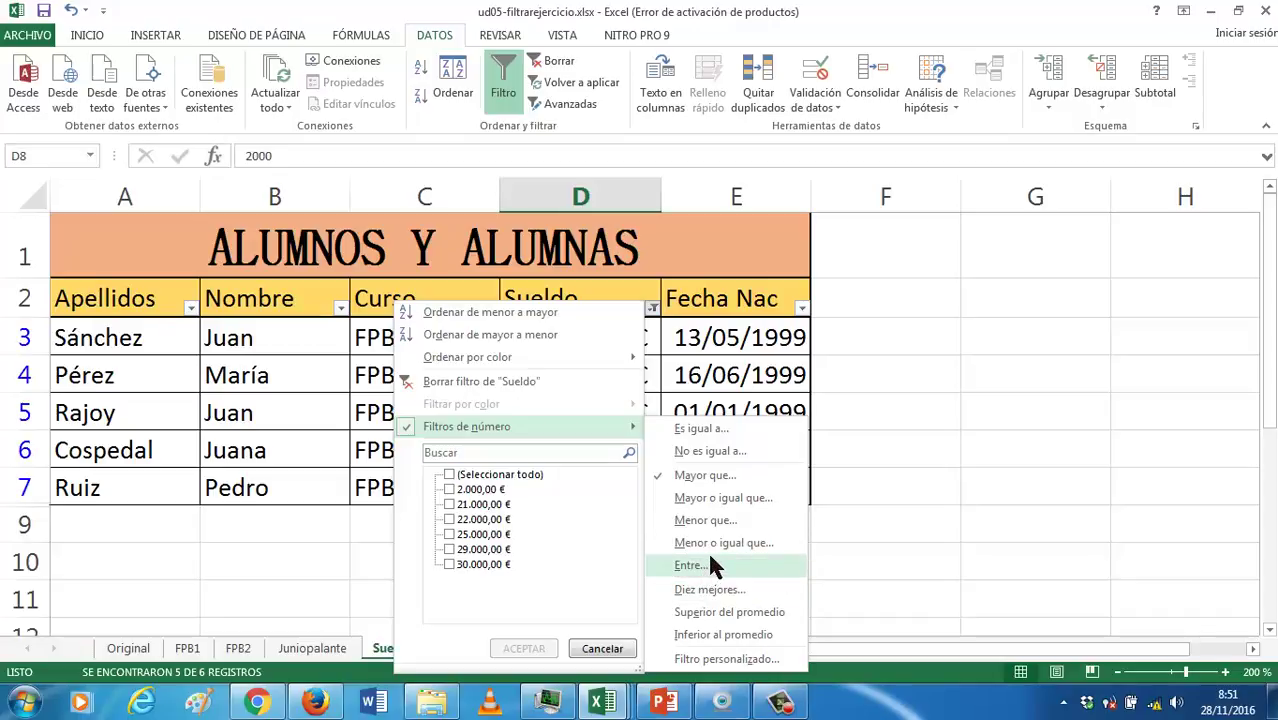
{"action": "left_click", "coordinate": [713, 611]}
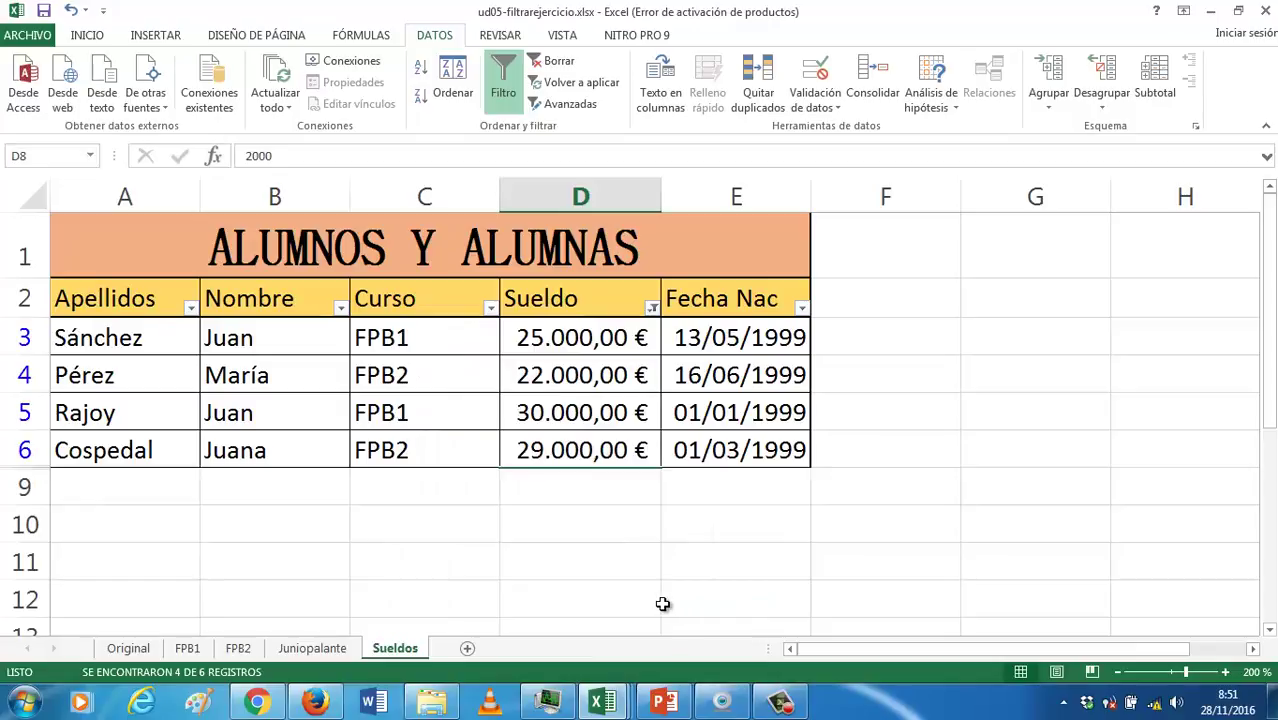
Apply a Menor que 21000 number filter on Sueldo, leaving only the 2.000,00 € student
{"action": "left_click", "coordinate": [651, 307]}
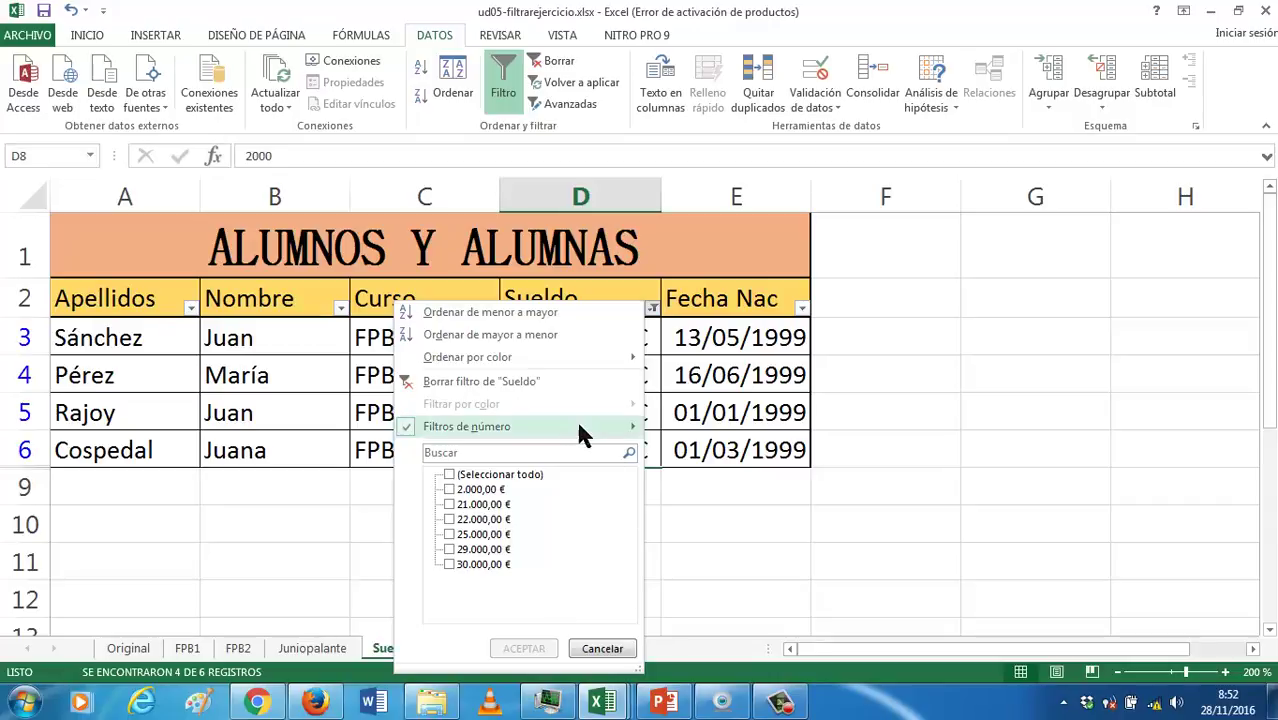
{"action": "mouse_move", "coordinate": [582, 435]}
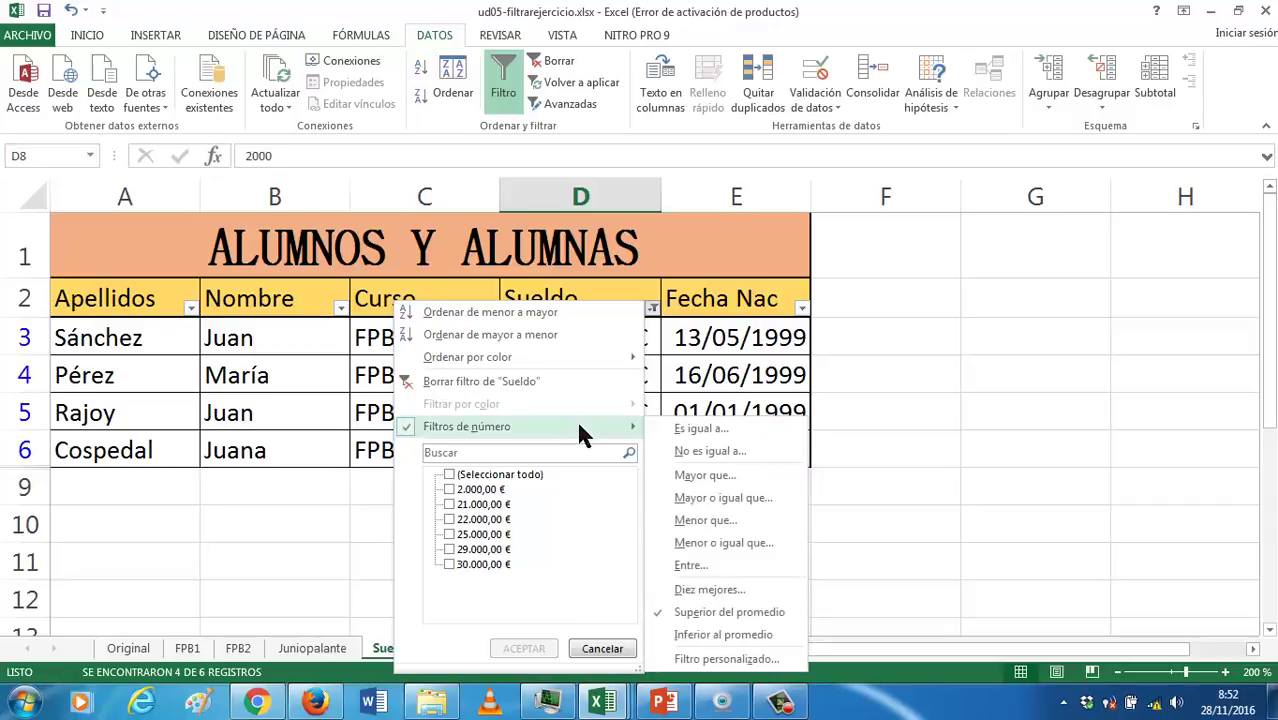
{"action": "left_click", "coordinate": [741, 522]}
{"action": "type", "text": "21000"}
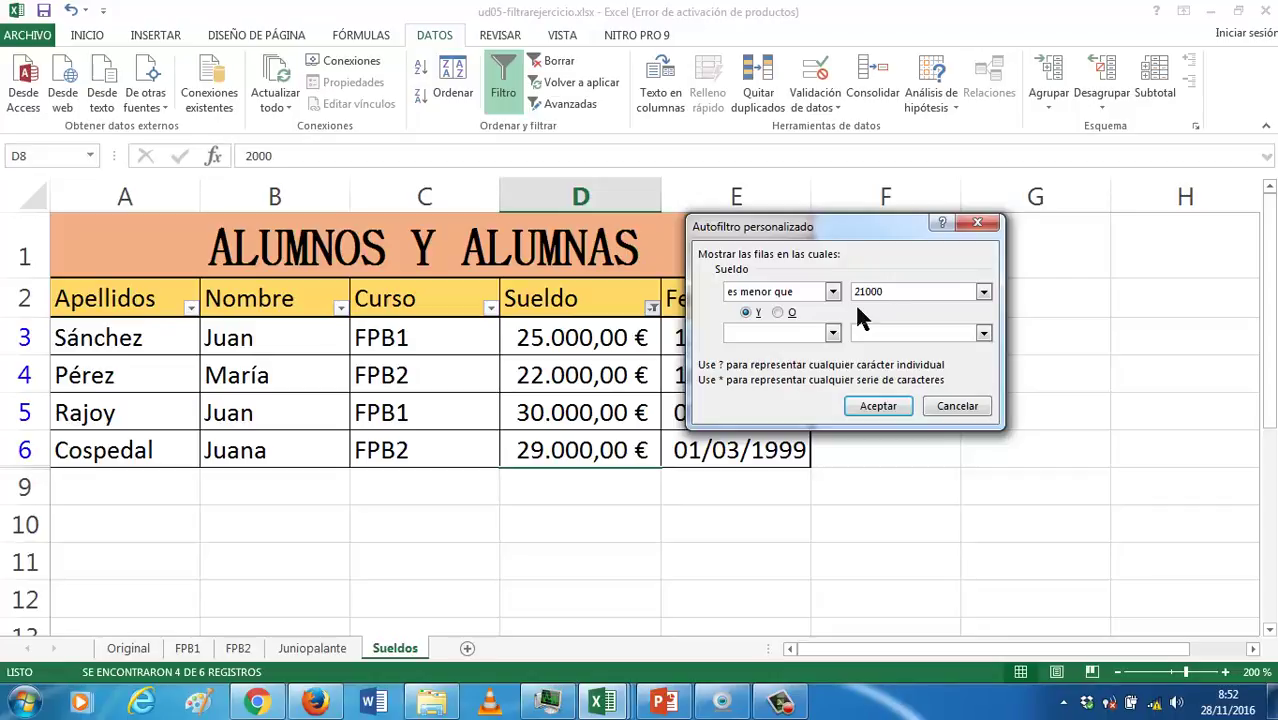
{"action": "key", "text": "Return"}
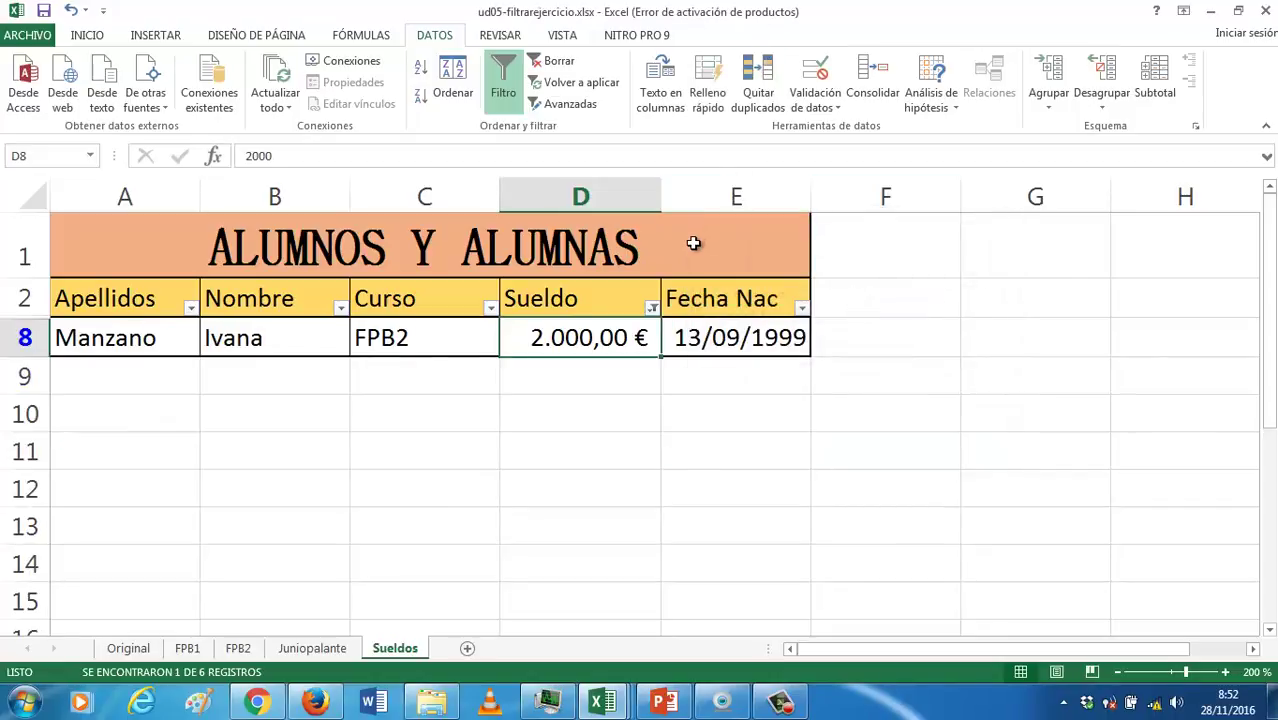
{"action": "left_click", "coordinate": [780, 702]}
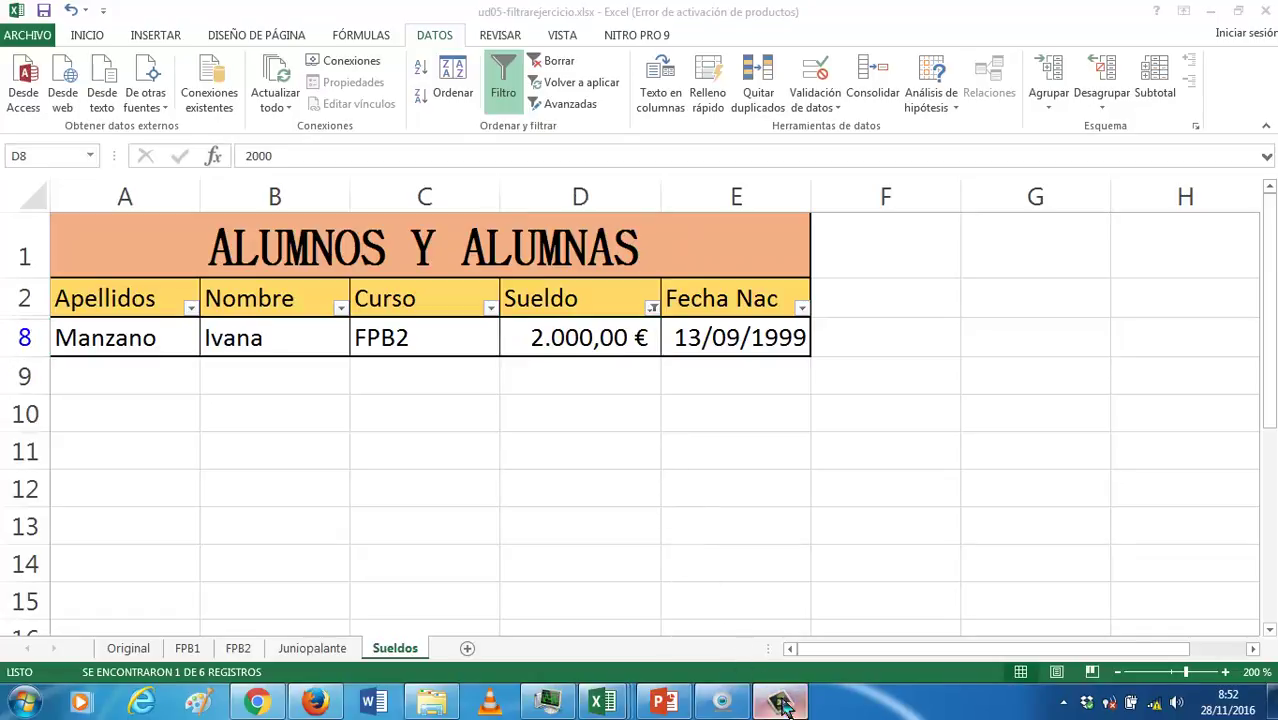